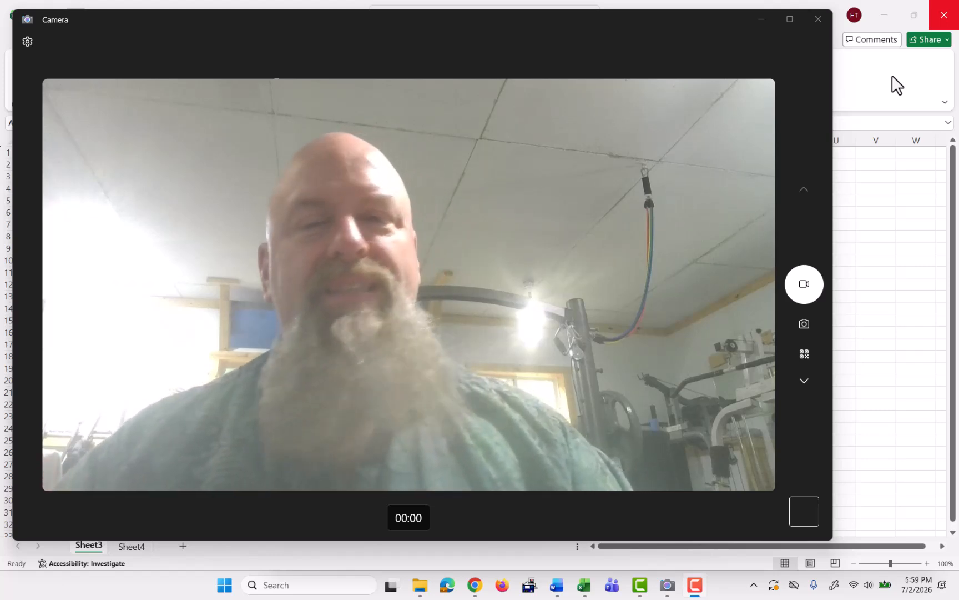
Enter the label P(z < a) in cell A5 below the distribution notes.
{"action": "left_click", "coordinate": [895, 83]}
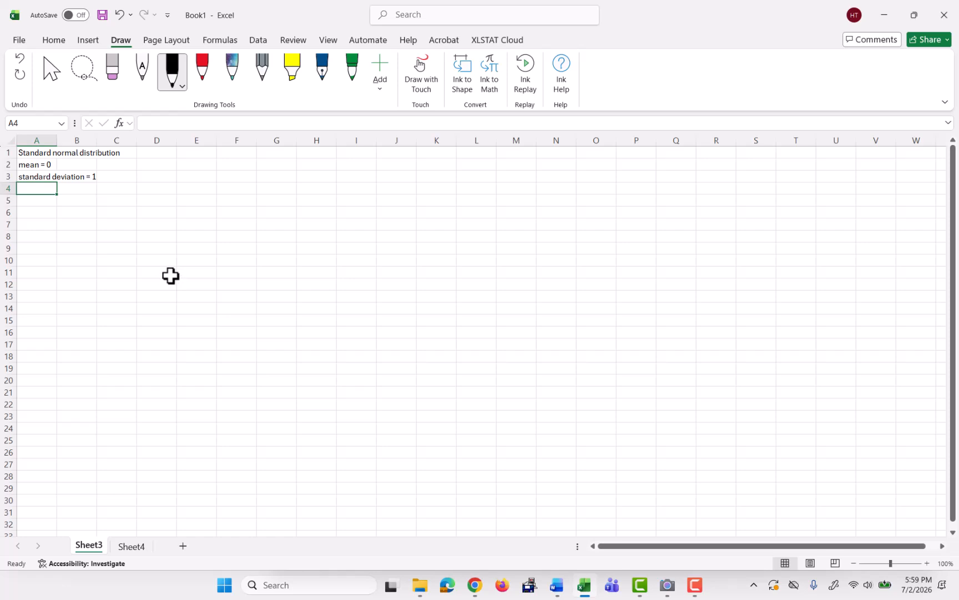
{"action": "scroll", "coordinate": [173, 278], "scroll_direction": "up", "scroll_amount": 2}
{"action": "left_click", "coordinate": [51, 174]}
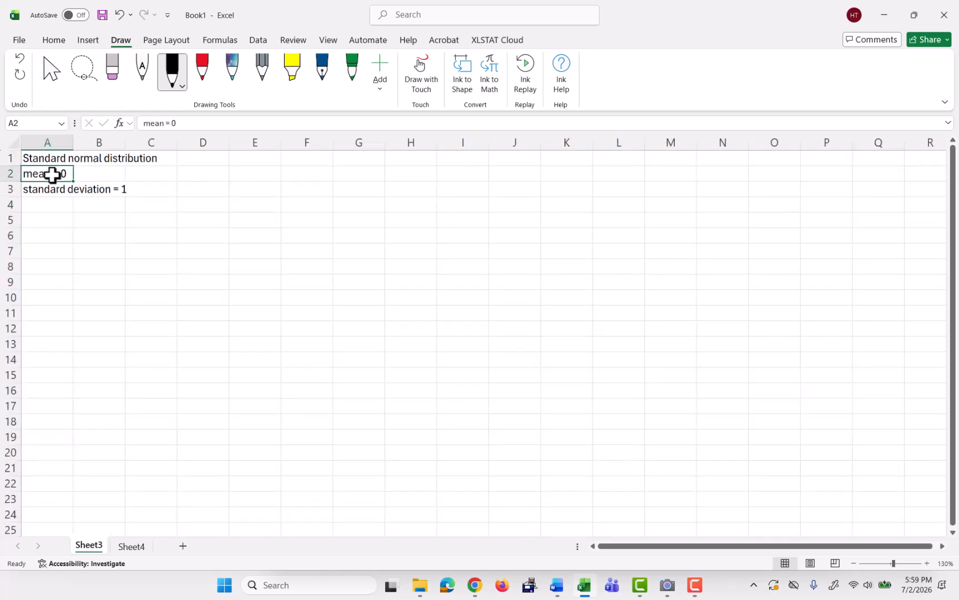
{"action": "left_click", "coordinate": [53, 188]}
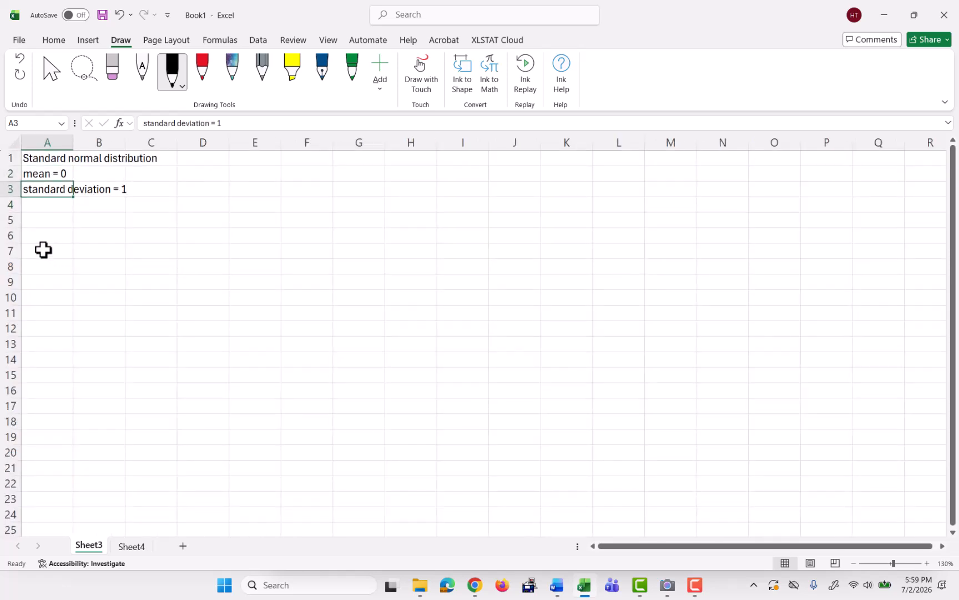
{"action": "left_click", "coordinate": [39, 220]}
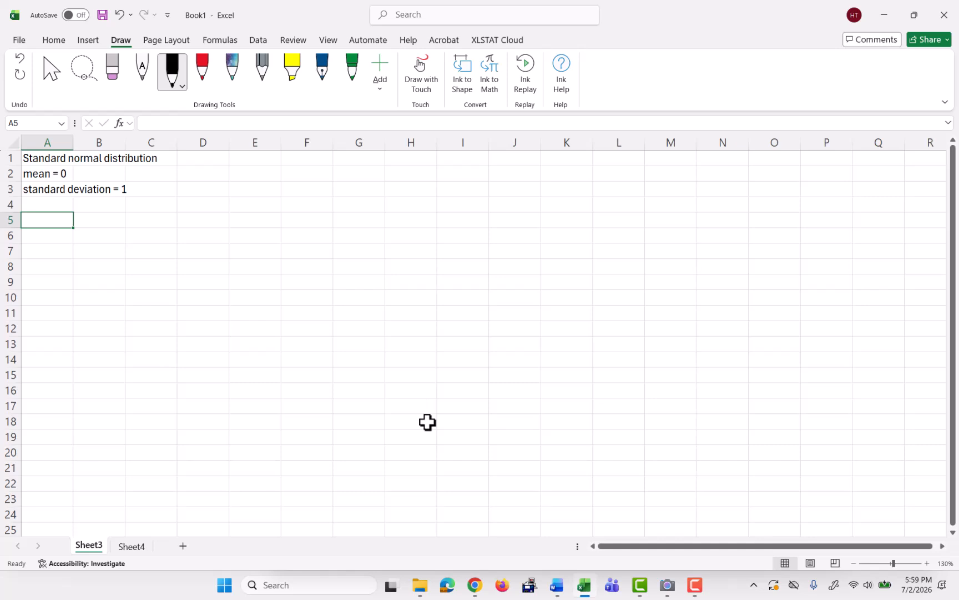
{"action": "type", "text": "P9"}
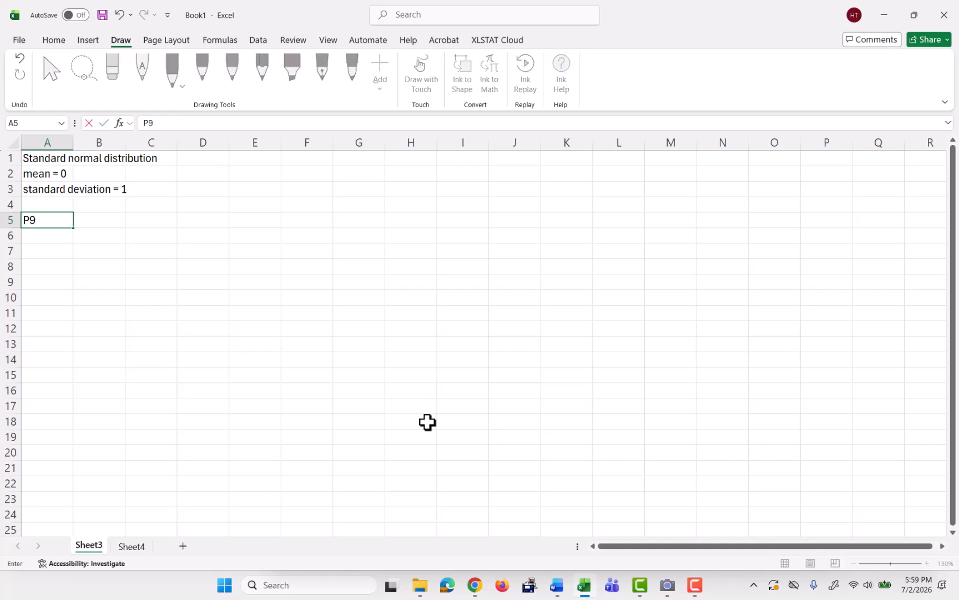
{"action": "key", "text": "BackSpace"}
{"action": "type", "text": "(z < a)"}
{"action": "key", "text": "Tab"}
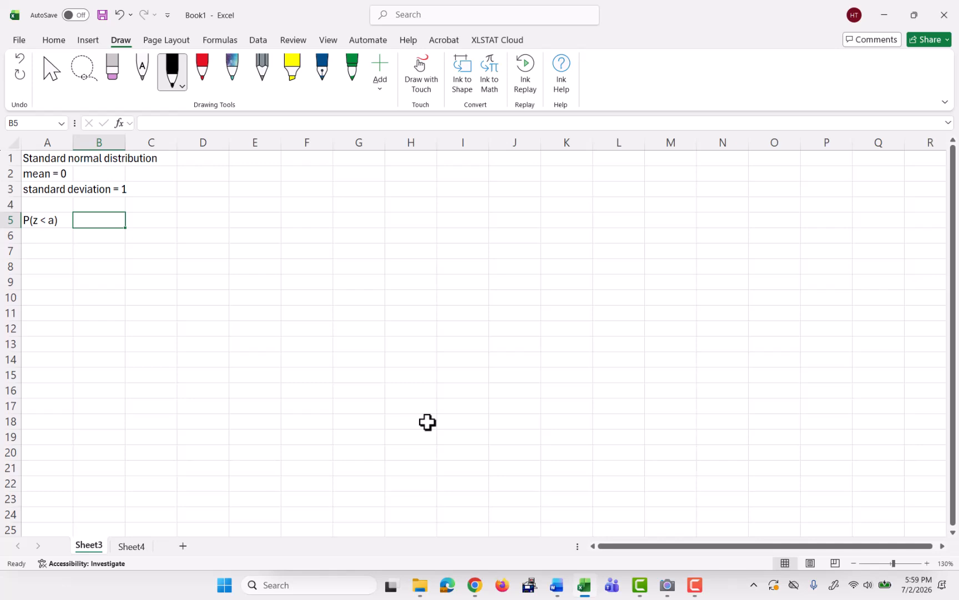
Enter the note Cumulative? --> true in cell B5.
{"action": "type", "text": "Cumulati"}
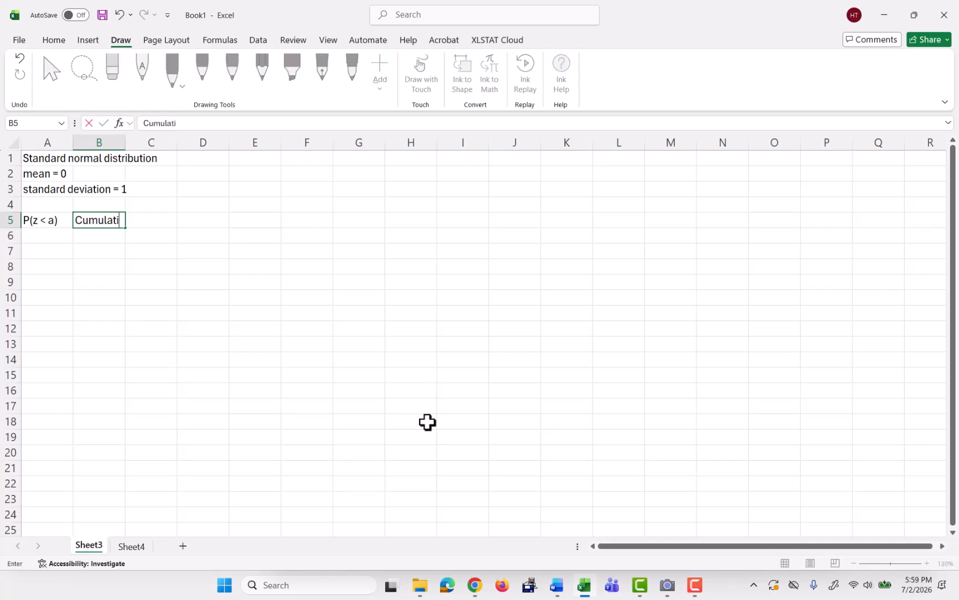
{"action": "type", "text": "ve?  --> true"}
{"action": "key", "text": "Return"}
{"action": "key", "text": "Return"}
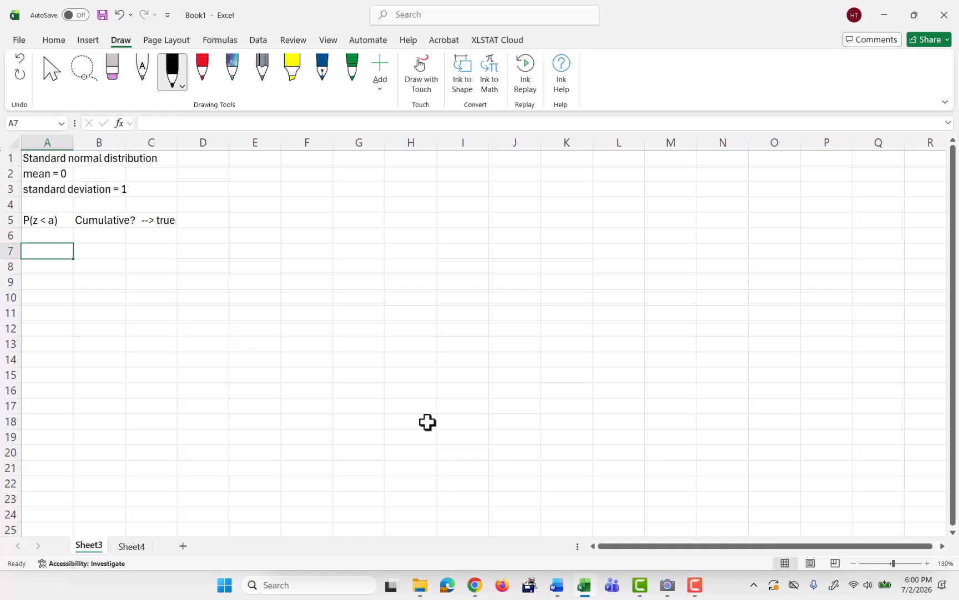
Enter the label P(z < 1.2) in cell A7.
{"action": "type", "text": "P(Z"}
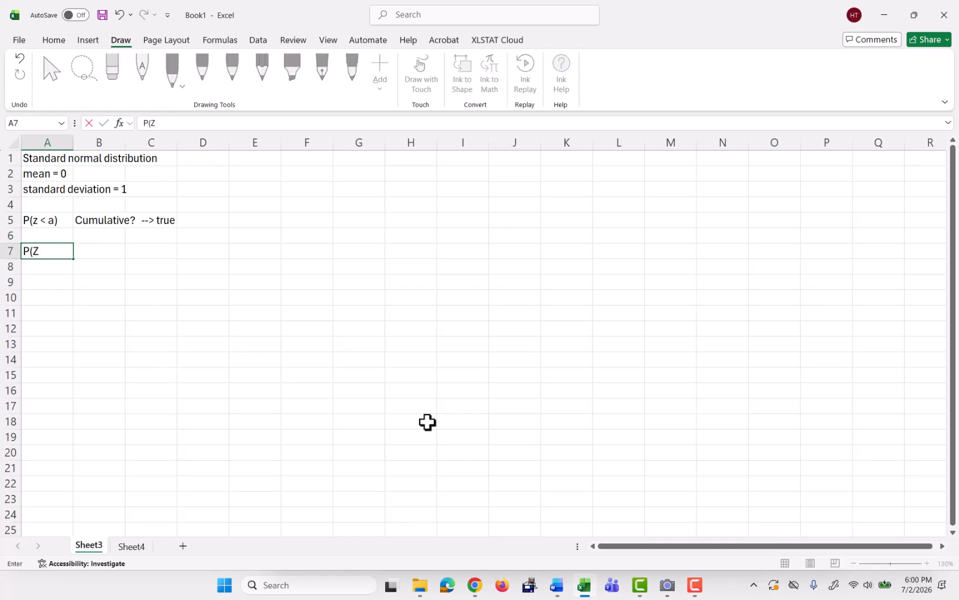
{"action": "key", "text": "BackSpace"}
{"action": "type", "text": "z < 1.2)"}
{"action": "key", "text": "BackSpace"}
{"action": "key", "text": "BackSpace"}
{"action": "key", "text": "BackSpace"}
{"action": "key", "text": "BackSpace"}
{"action": "key", "text": "BackSpace"}
{"action": "key", "text": "BackSpace"}
{"action": "key", "text": "BackSpace"}
{"action": "key", "text": "BackSpace"}
{"action": "key", "text": "BackSpace"}
{"action": "key", "text": "BackSpace"}
{"action": "type", "text": "P(z < 1.2)"}
{"action": "key", "text": "Return"}
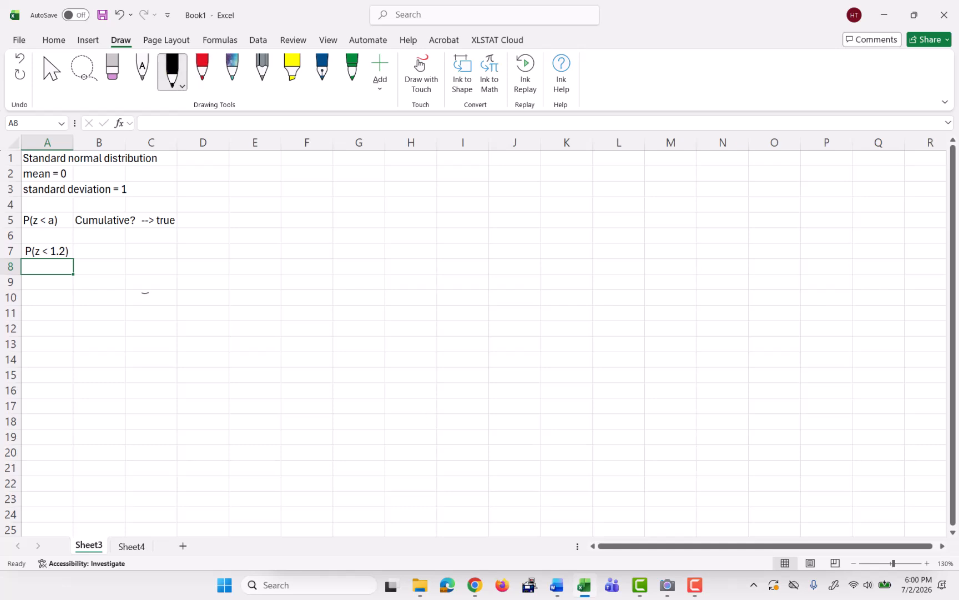
Sketch a bell curve with a vertical line and shade the area to its left with ink.
{"action": "mouse_move", "coordinate": [148, 292]}
{"action": "left_mouse_down"}
{"action": "mouse_move", "coordinate": [189, 248]}
{"action": "mouse_move", "coordinate": [263, 288]}
{"action": "mouse_move", "coordinate": [220, 299]}
{"action": "mouse_move", "coordinate": [264, 303]}
{"action": "left_mouse_up"}
{"action": "mouse_move", "coordinate": [202, 244]}
{"action": "left_mouse_down"}
{"action": "mouse_move", "coordinate": [205, 313]}
{"action": "mouse_move", "coordinate": [217, 329]}
{"action": "mouse_move", "coordinate": [195, 321]}
{"action": "left_mouse_up"}
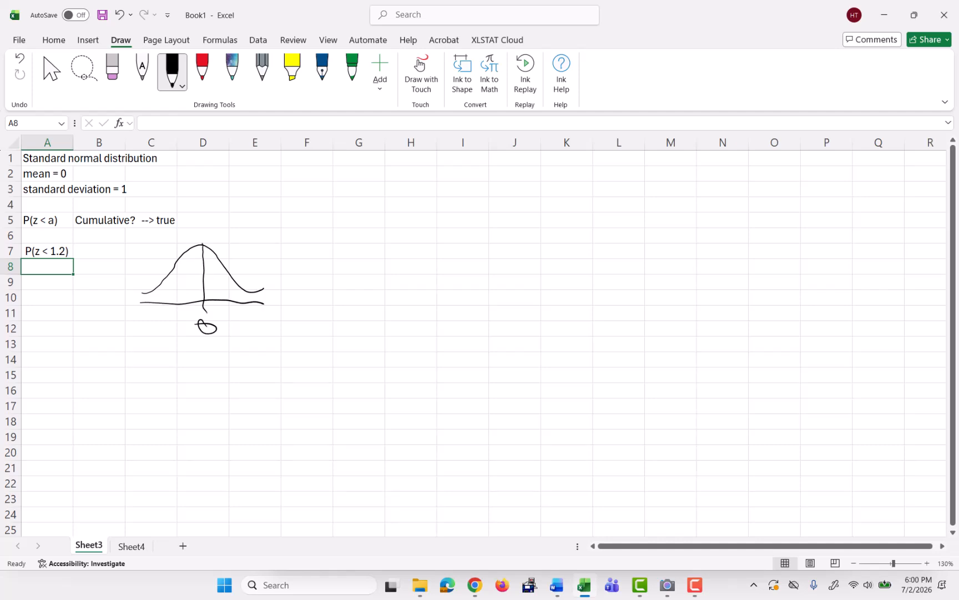
{"action": "mouse_move", "coordinate": [227, 267]}
{"action": "left_mouse_down"}
{"action": "mouse_move", "coordinate": [232, 302]}
{"action": "mouse_move", "coordinate": [203, 261]}
{"action": "mouse_move", "coordinate": [155, 297]}
{"action": "mouse_move", "coordinate": [209, 281]}
{"action": "mouse_move", "coordinate": [172, 295]}
{"action": "left_mouse_up"}
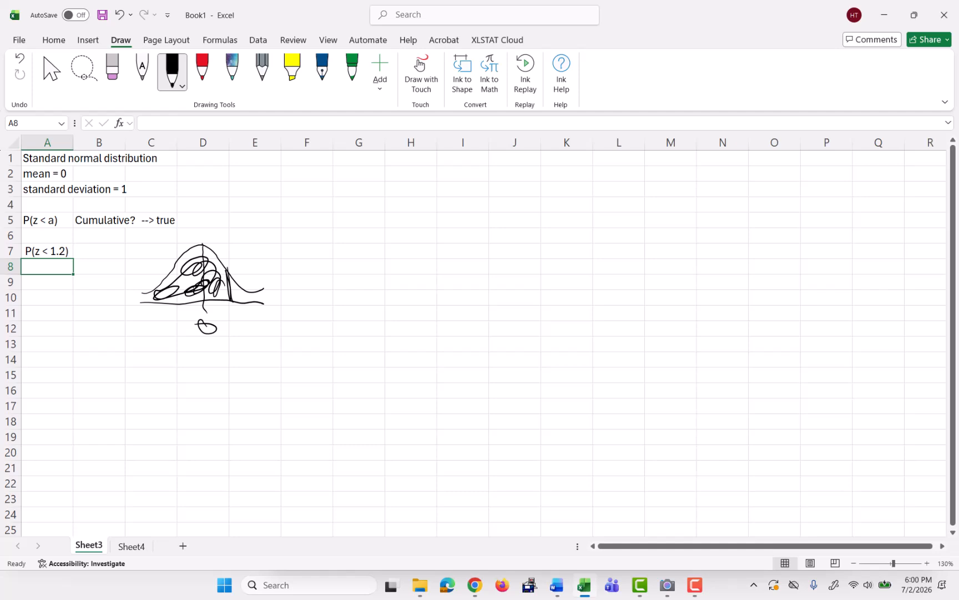
Enter the formula =norm.dist(1.2,0,1,true) in cell A8.
{"action": "type", "text": "="}
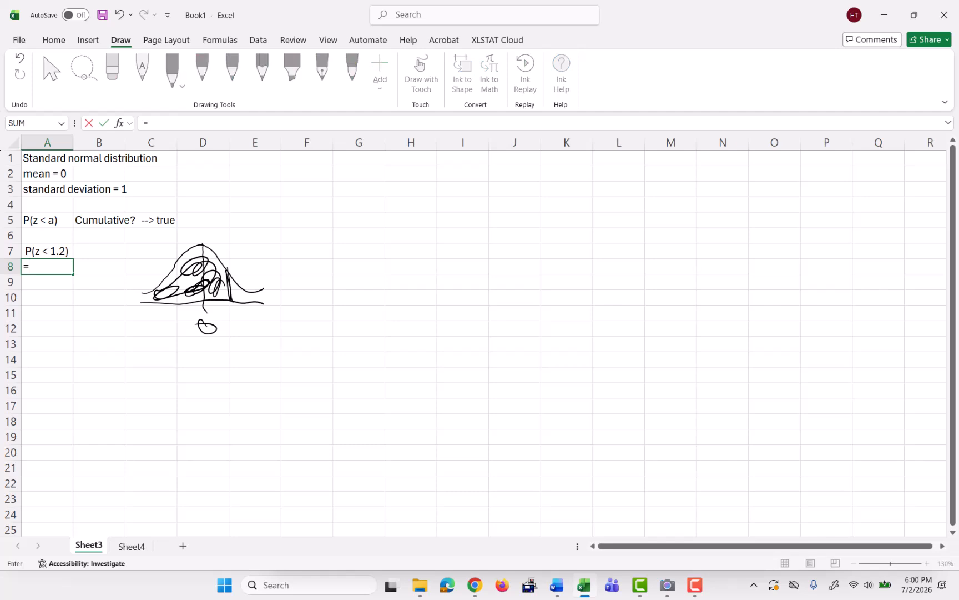
{"action": "type", "text": "norm"}
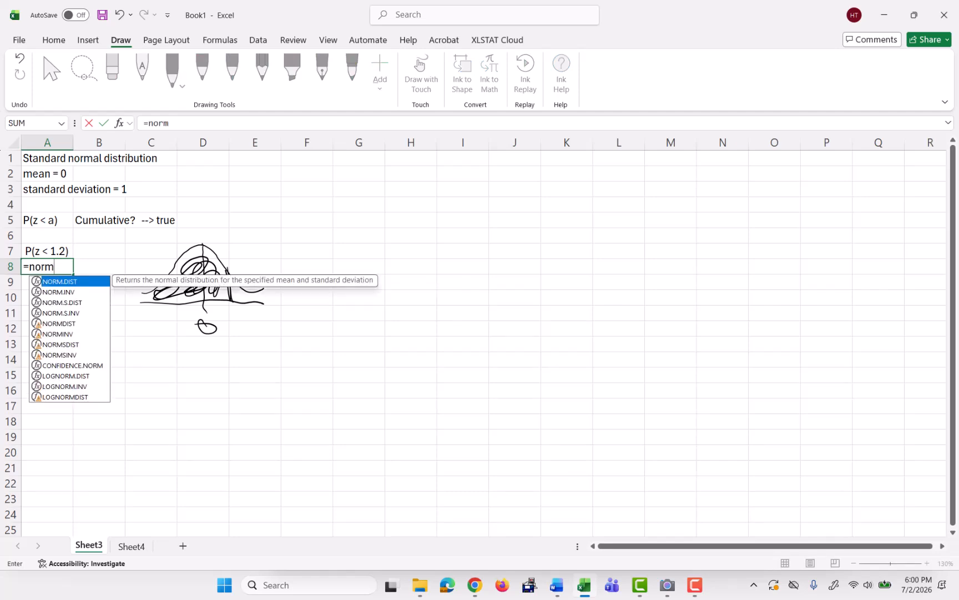
{"action": "type", "text": ".dist("}
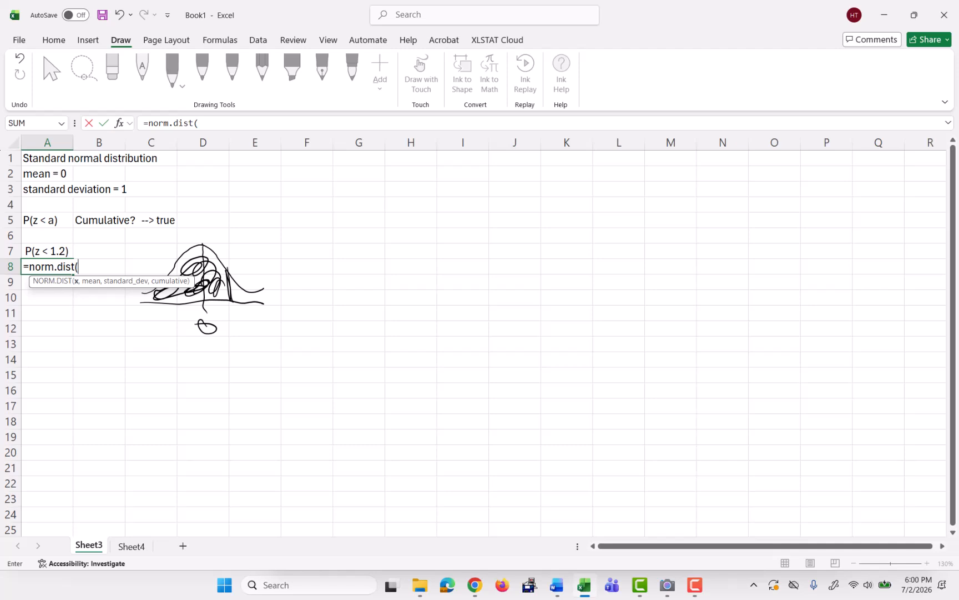
{"action": "type", "text": "1.2,0,"}
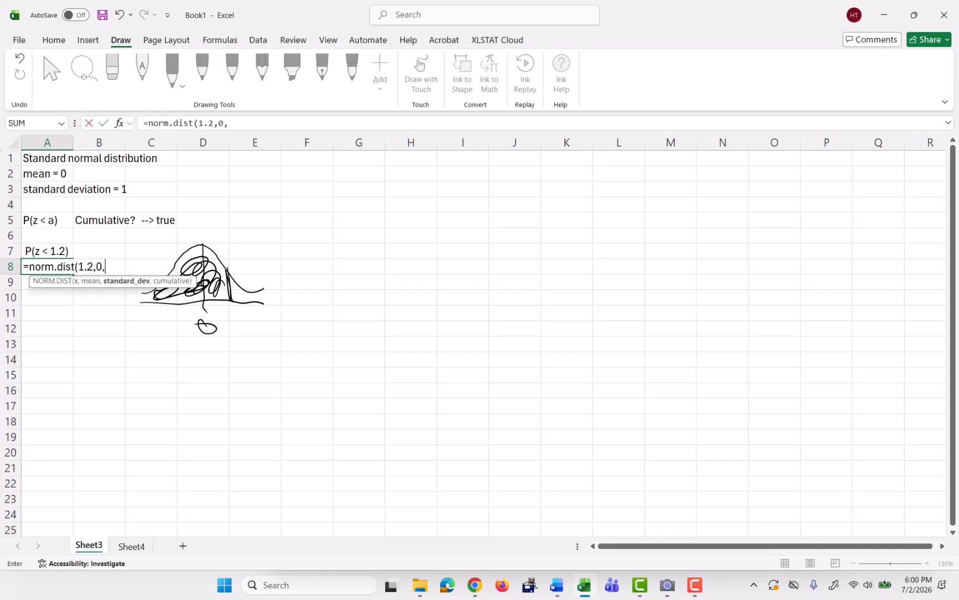
{"action": "type", "text": "1,"}
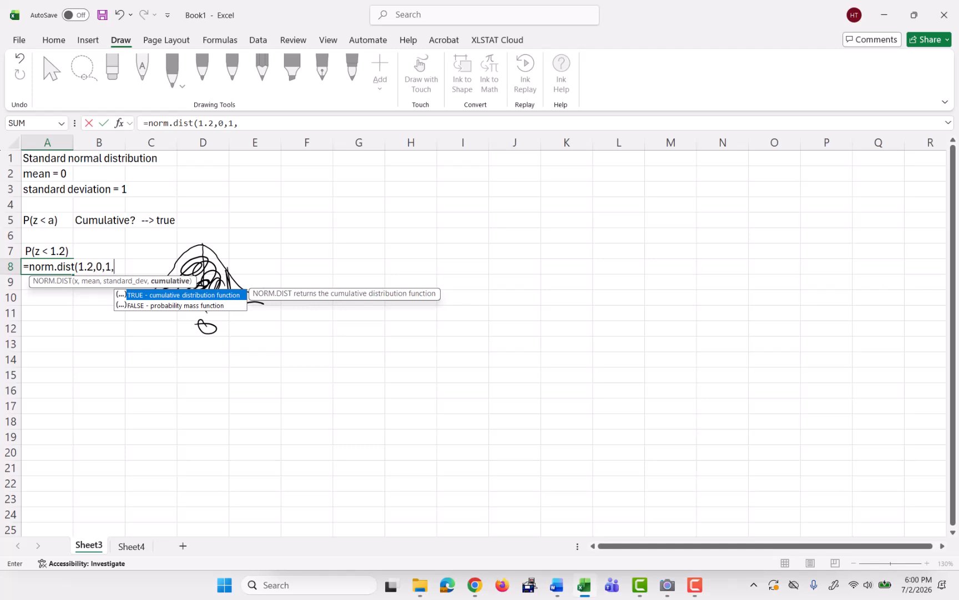
{"action": "type", "text": "true)"}
{"action": "key", "text": "Return"}
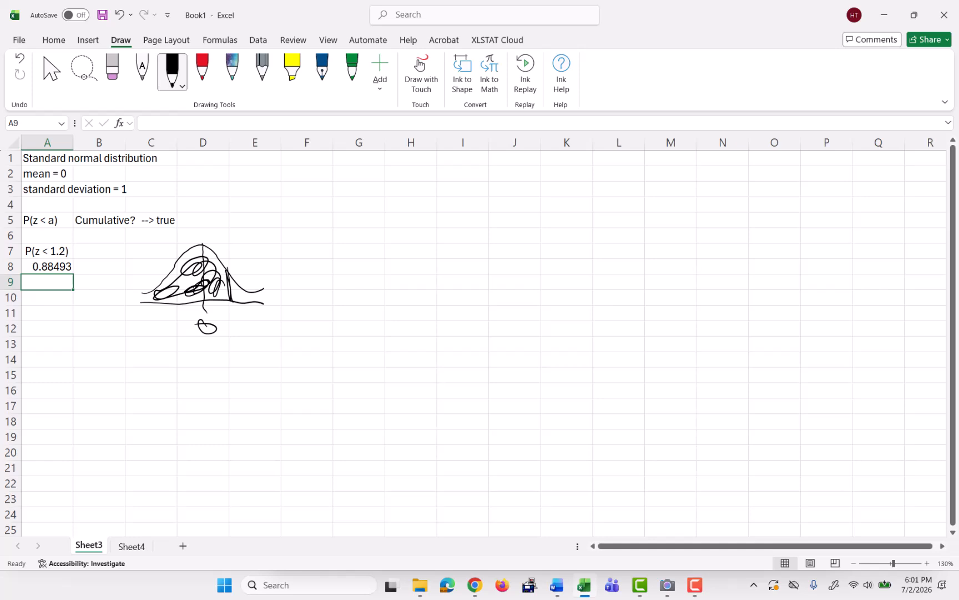
Enter the formula =norm.s.dist(1.2,true) in cell A9.
{"action": "left_click", "coordinate": [47, 267]}
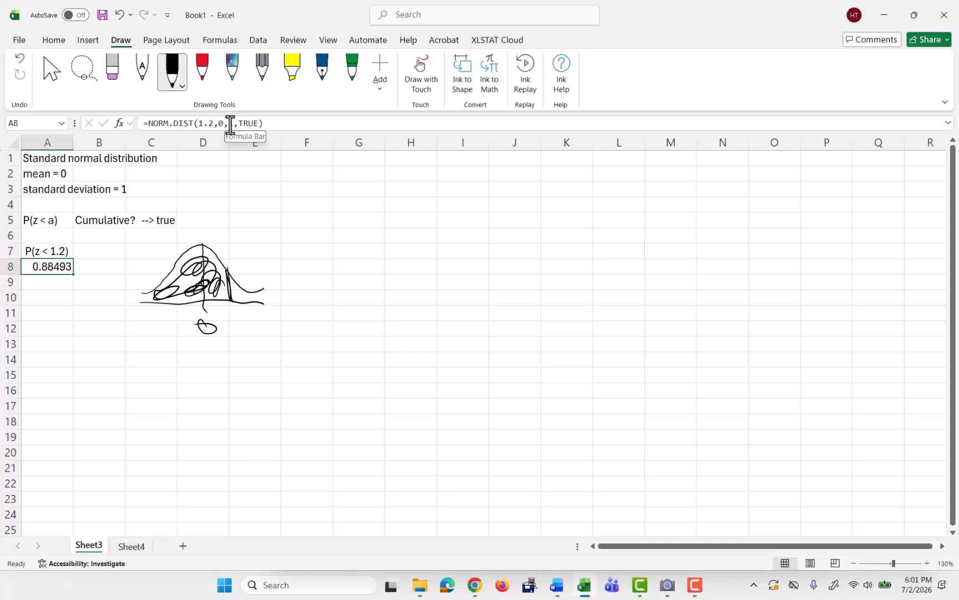
{"action": "left_click", "coordinate": [32, 283]}
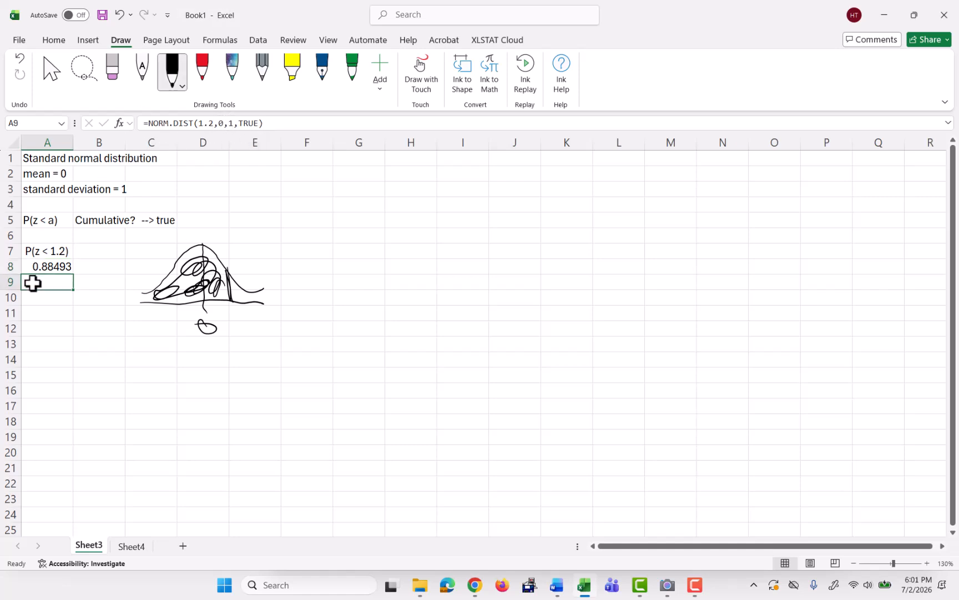
{"action": "type", "text": "="}
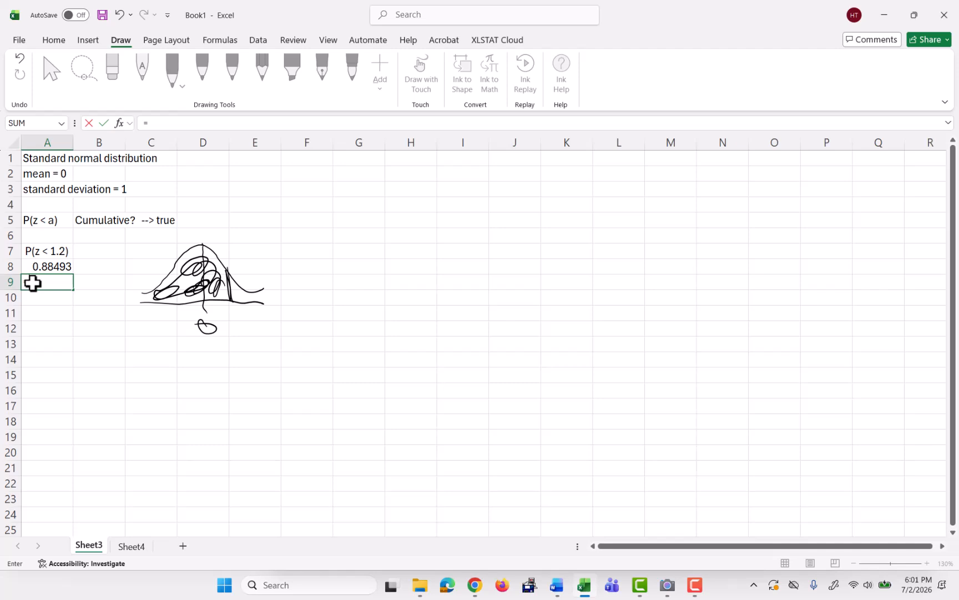
{"action": "type", "text": "no"}
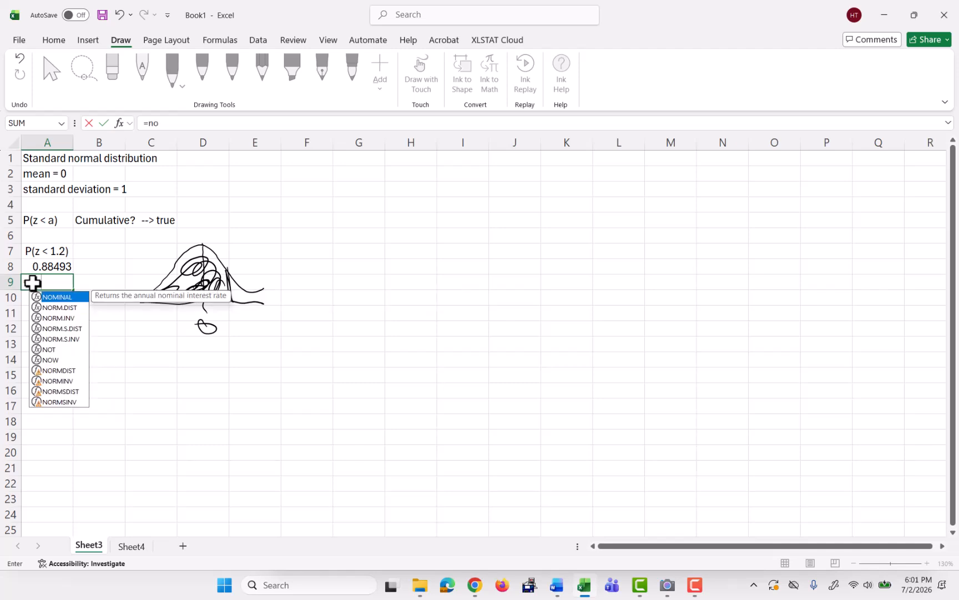
{"action": "type", "text": "rm"}
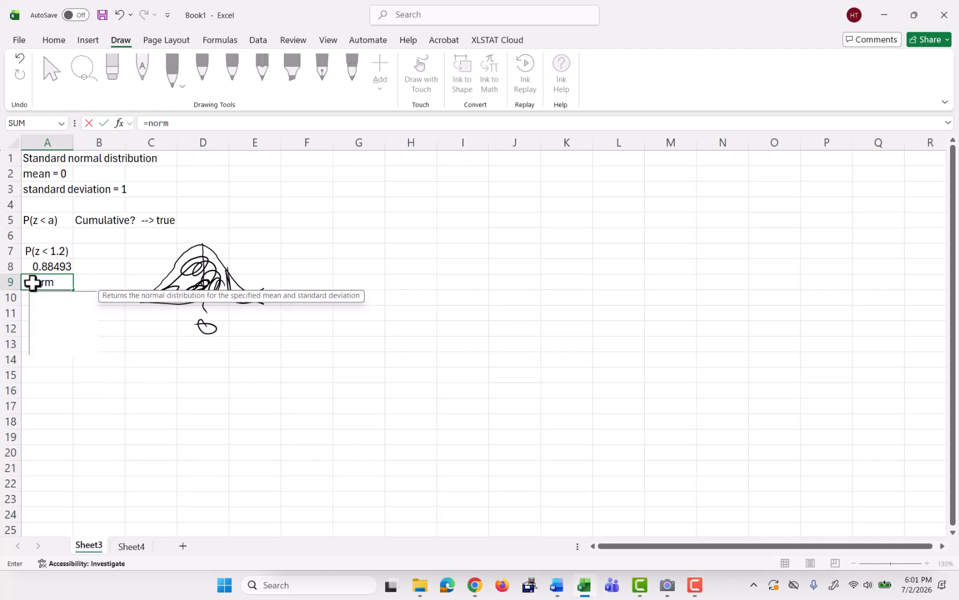
{"action": "type", "text": ".s.dist("}
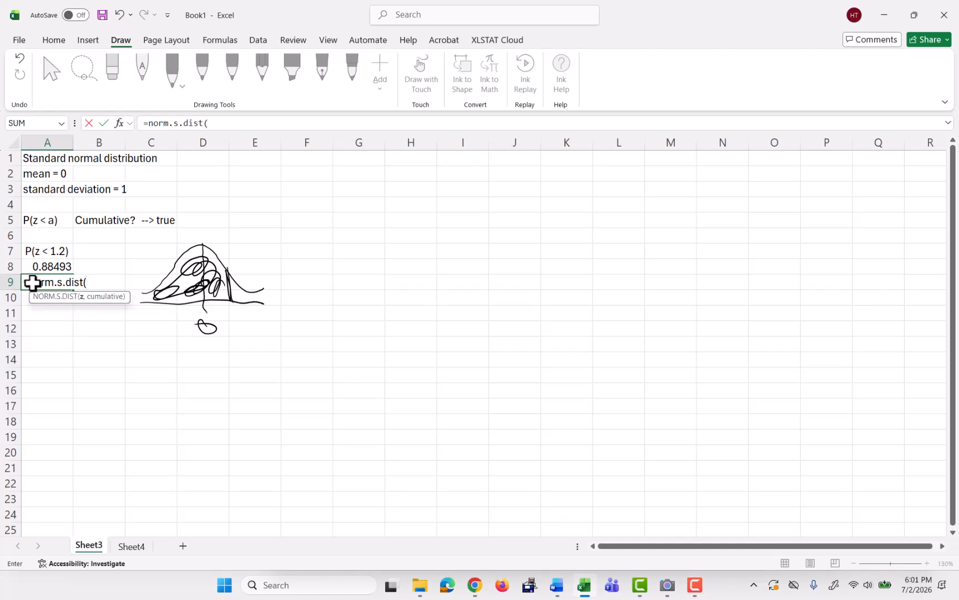
{"action": "type", "text": "1.2,true)"}
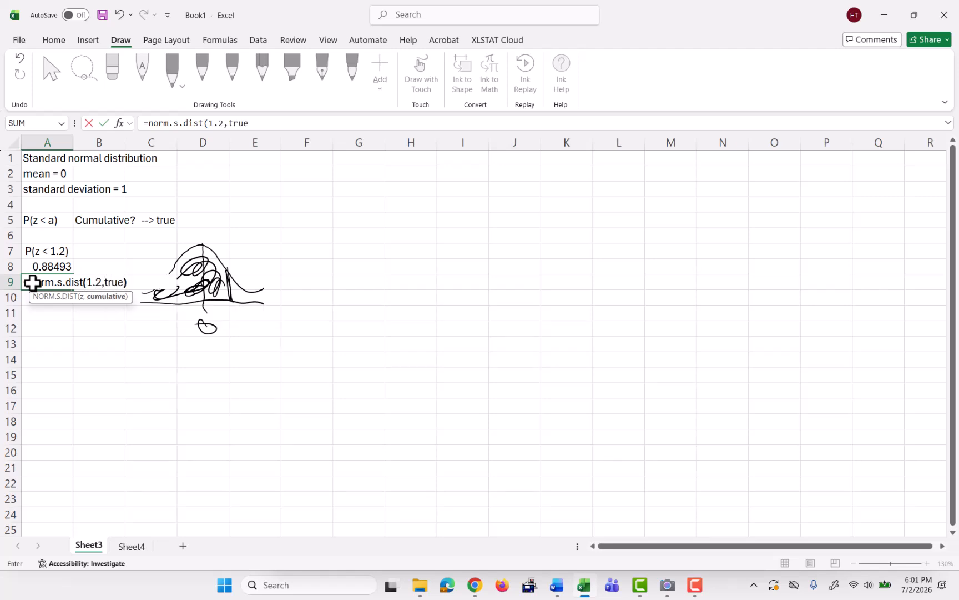
{"action": "key", "text": "Return"}
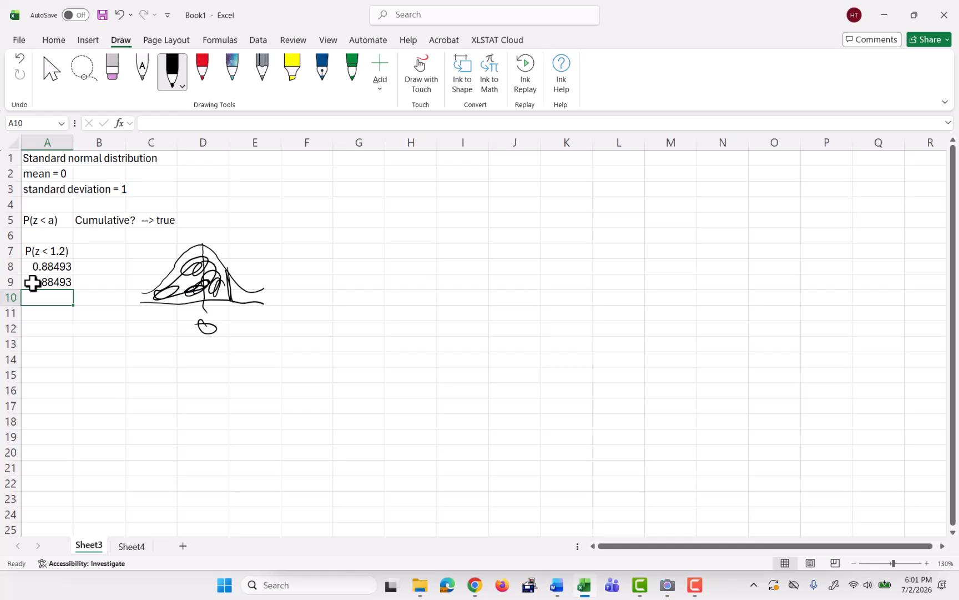
Enter the label P(z > 0.8) in cell A11.
{"action": "key", "text": "Down"}
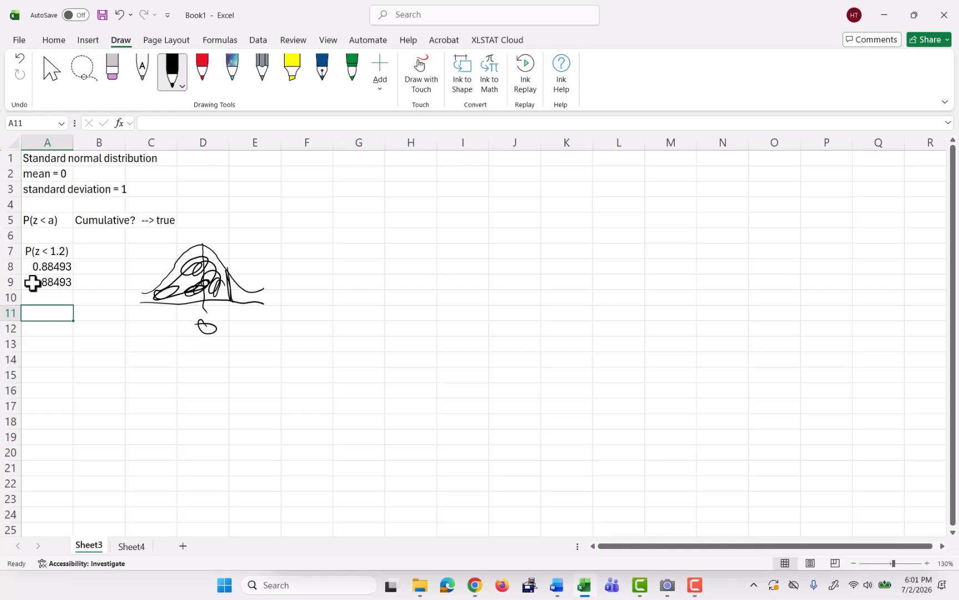
{"action": "type", "text": "P(z >"}
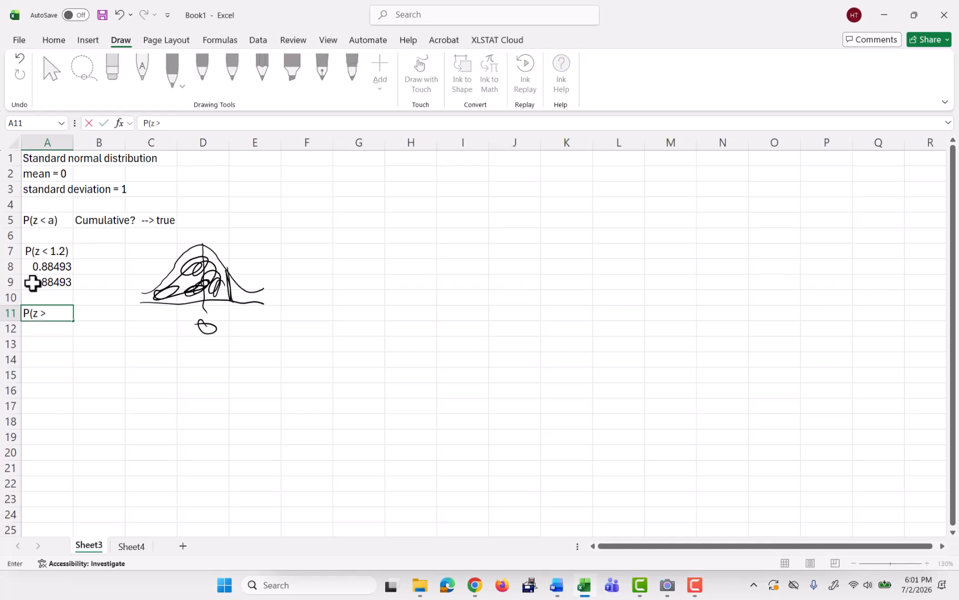
{"action": "type", "text": " 0.8)"}
{"action": "key", "text": "Return"}
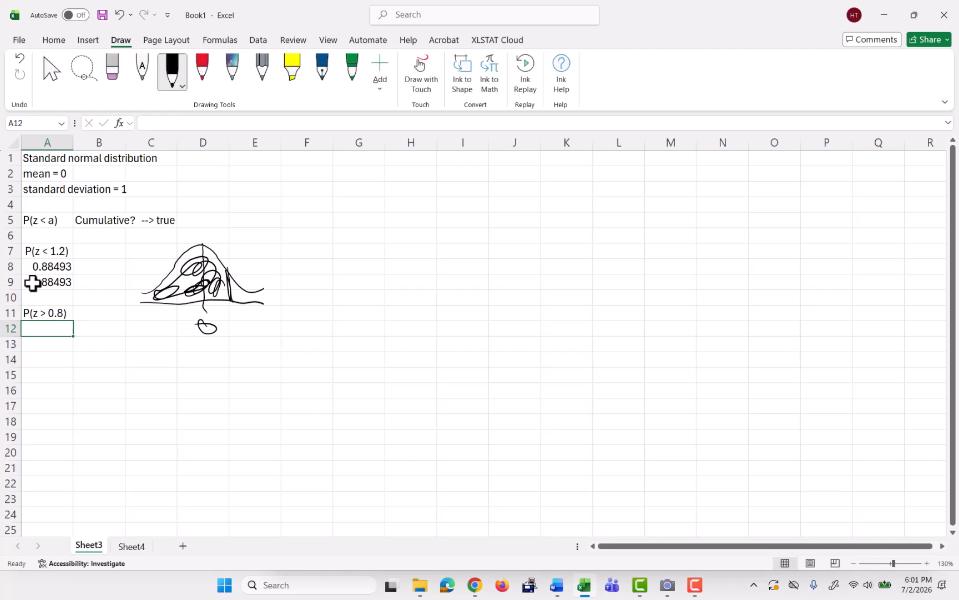
Enter the note complement in cell A12 and 1 - P(x < 0.8) in cell A13.
{"action": "type", "text": "complement"}
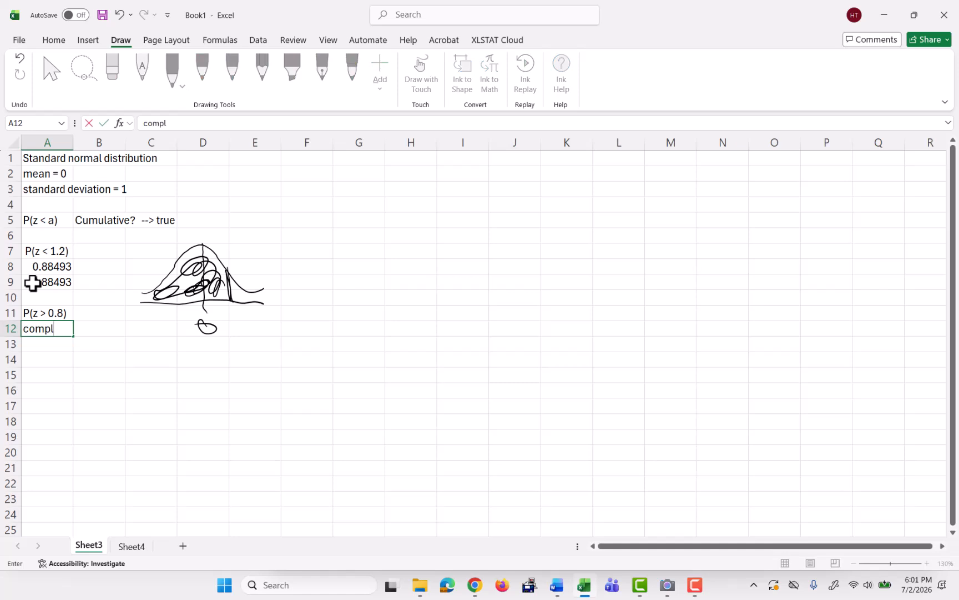
{"action": "key", "text": "Tab"}
{"action": "key", "text": "Tab"}
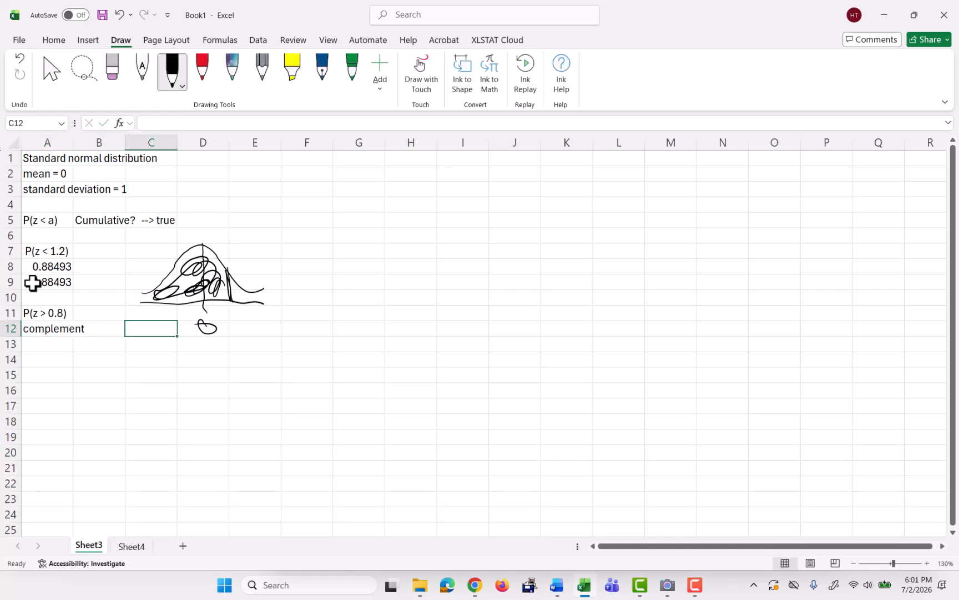
{"action": "type", "text": "1"}
{"action": "key", "text": "BackSpace"}
{"action": "key", "text": "Return"}
{"action": "type", "text": "1"}
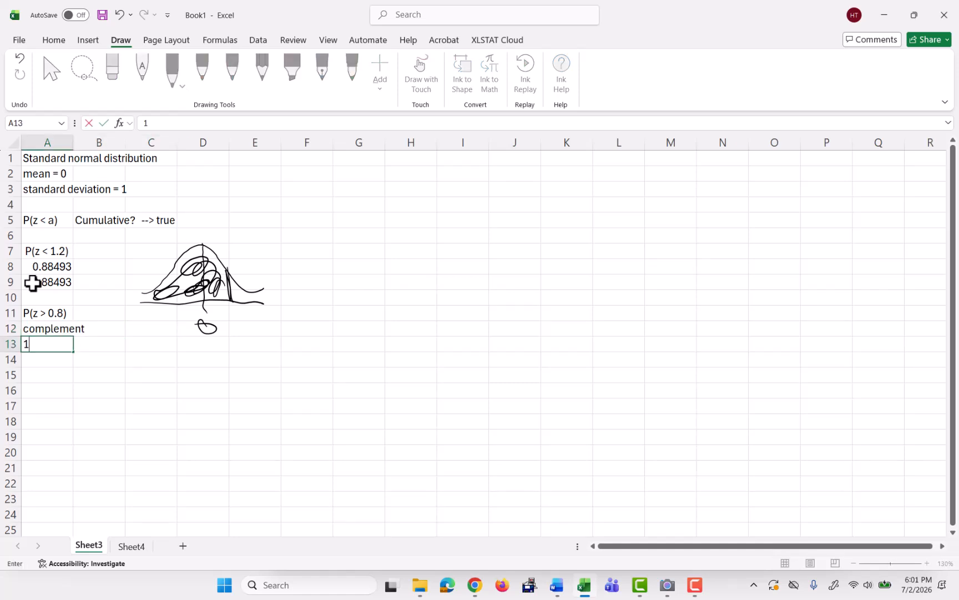
{"action": "type", "text": " - P(x < 0.8)"}
{"action": "key", "text": "Return"}
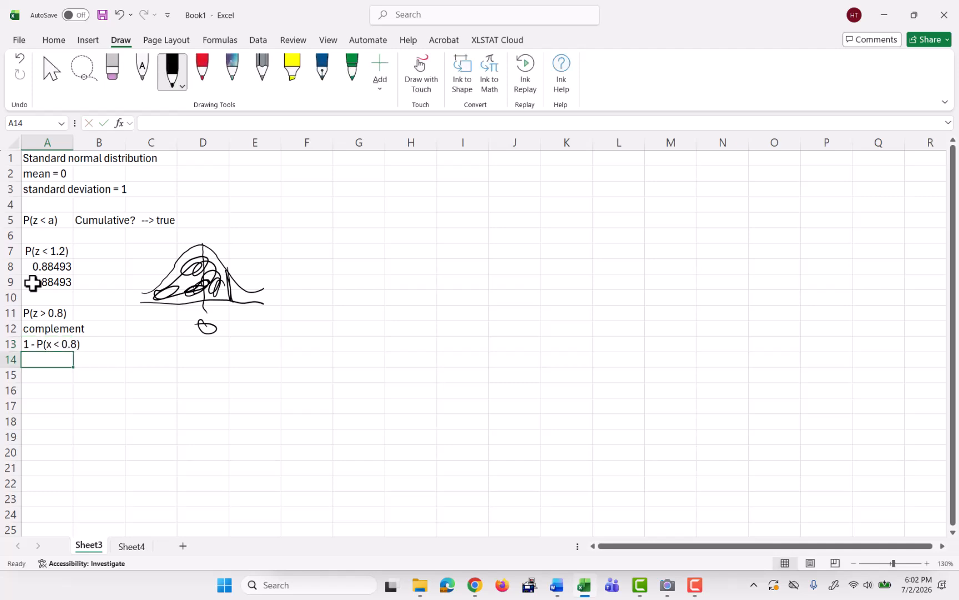
Enter the formula =1-norm.s.dist(0.8,true) in cell A14.
{"action": "type", "text": "="}
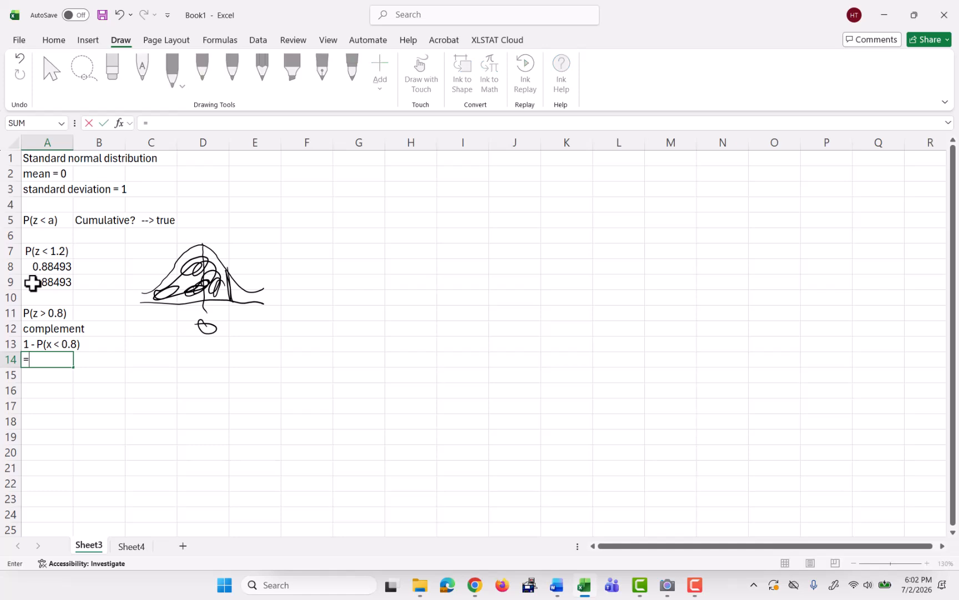
{"action": "type", "text": "norm.s.dis"}
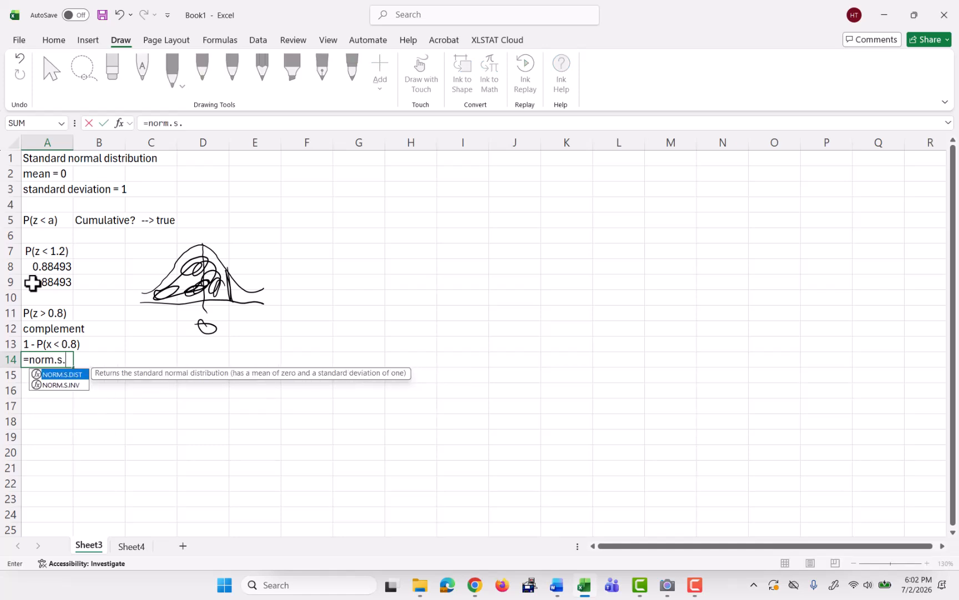
{"action": "key", "text": "BackSpace"}
{"action": "type", "text": "dist("}
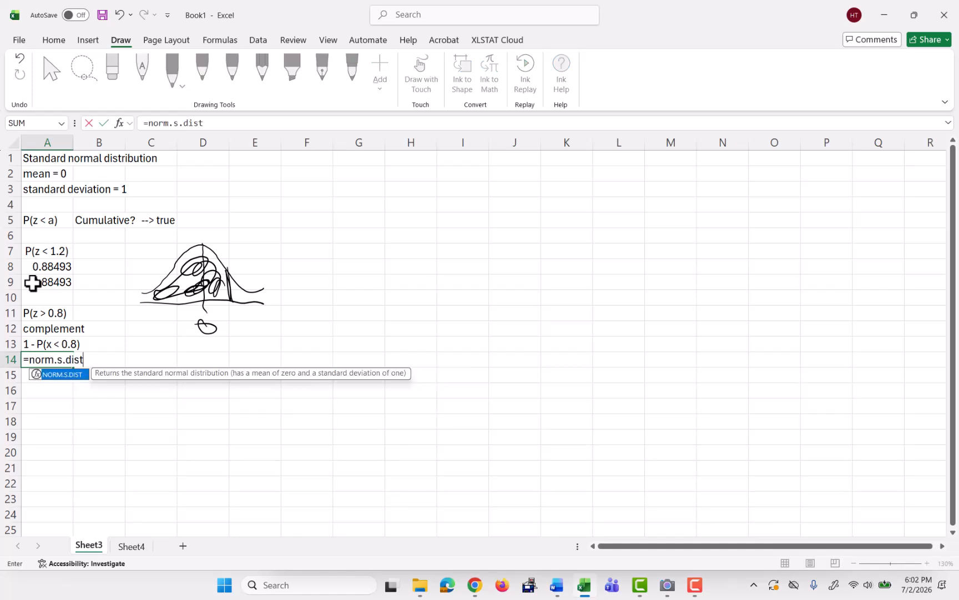
{"action": "left_click", "coordinate": [25, 359]}
{"action": "type", "text": "1-"}
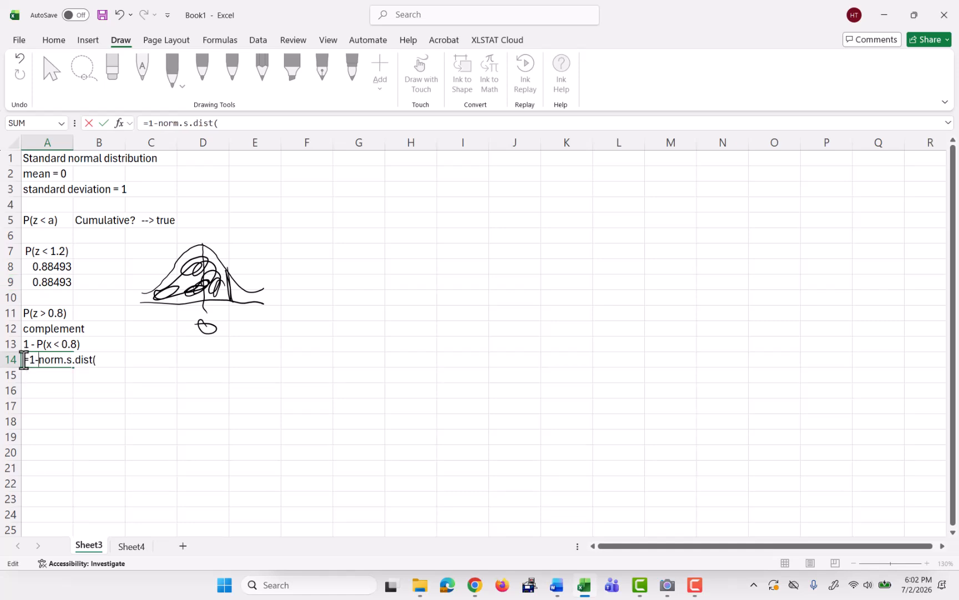
{"action": "left_click", "coordinate": [241, 123]}
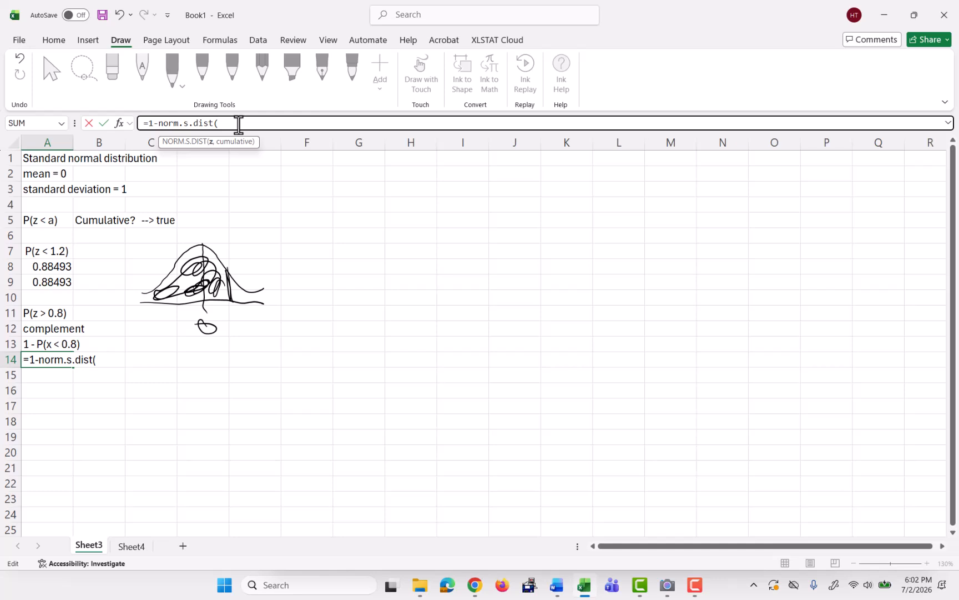
{"action": "type", "text": "0.8,"}
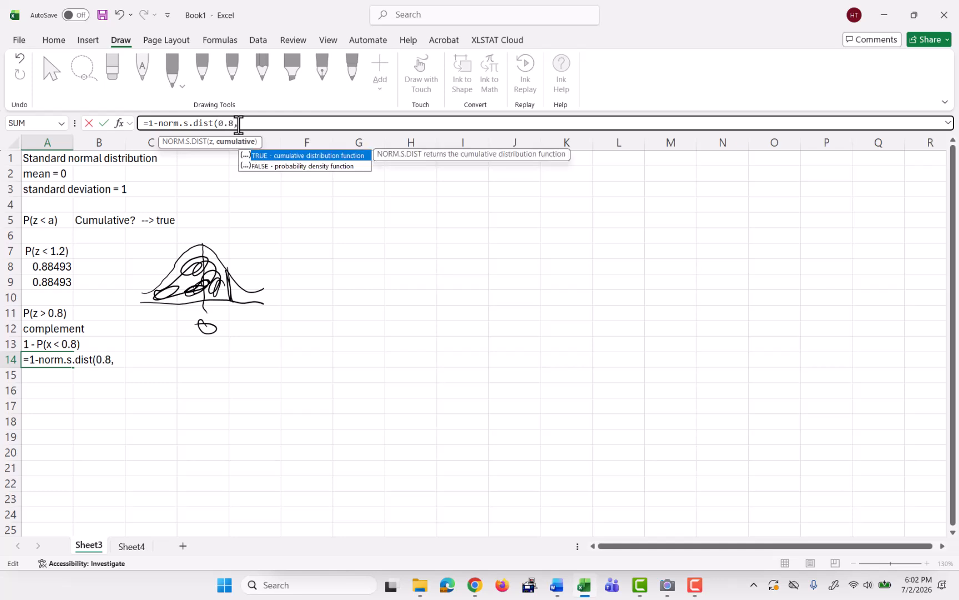
{"action": "type", "text": "true)"}
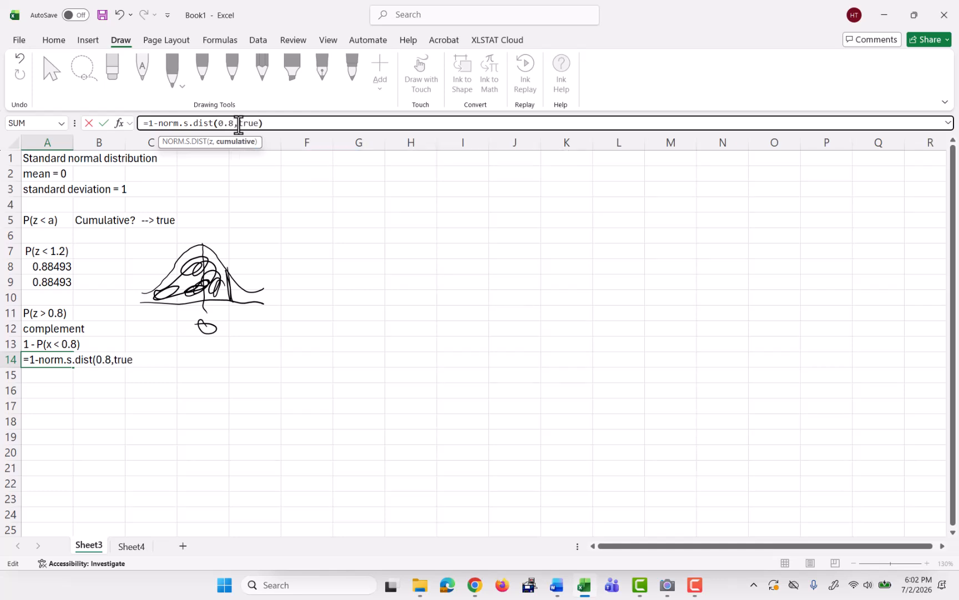
{"action": "key", "text": "Return"}
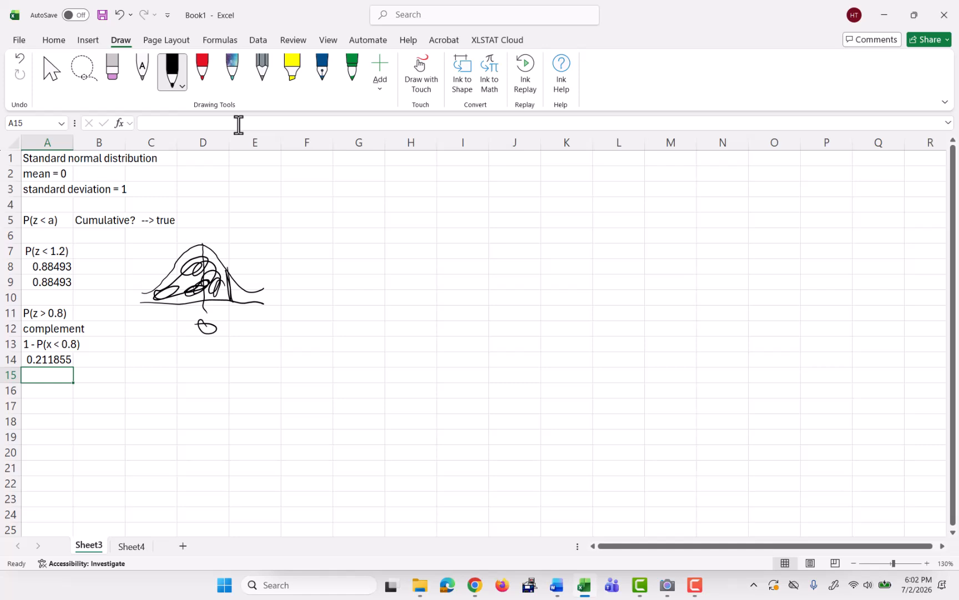
Enter the label P(-0.9 < z < 1.3) in cell A16.
{"action": "key", "text": "Down"}
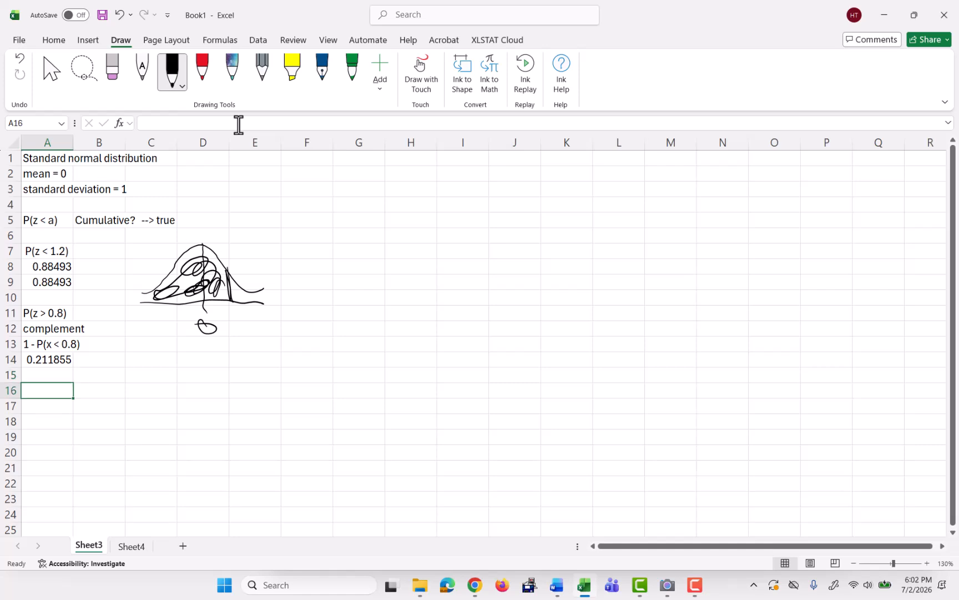
{"action": "type", "text": "P("}
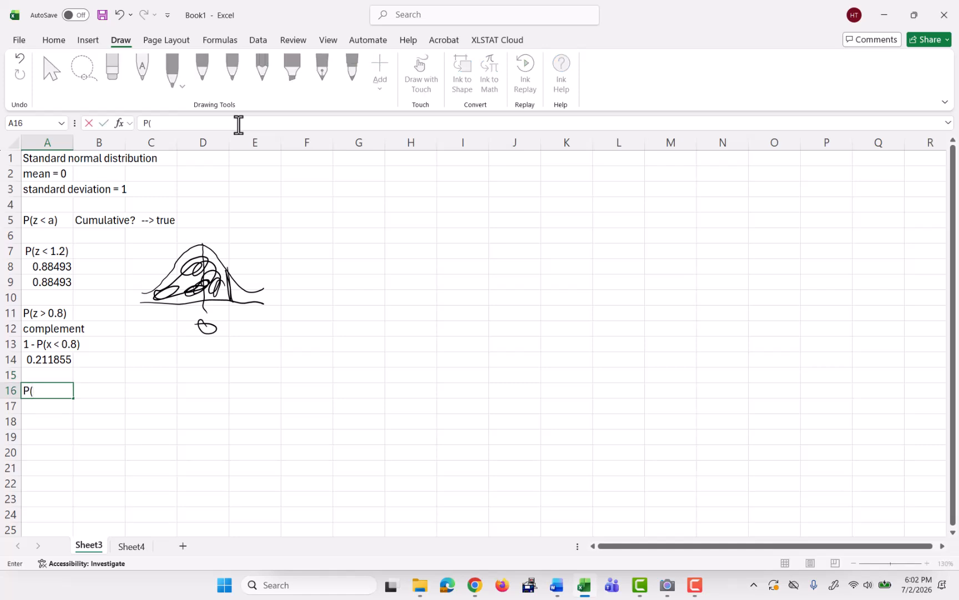
{"action": "type", "text": "-0.9"}
{"action": "key", "text": "BackSpace"}
{"action": "type", "text": "< z < 1.3)"}
{"action": "key", "text": "Return"}
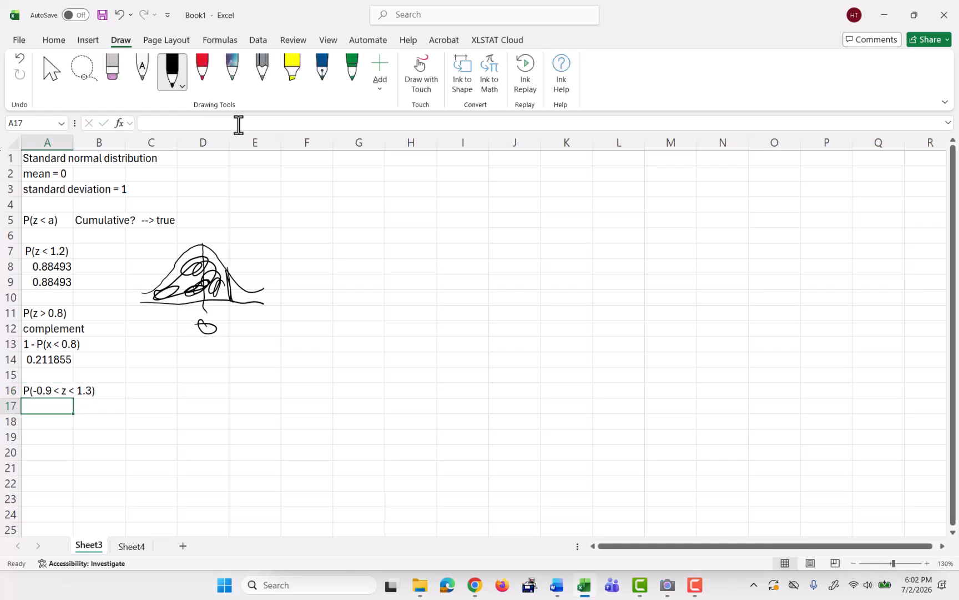
Enter the formula =norm.s.dist(1.3,true)-norm.s.dist(-0.9,true) in cell A17.
{"action": "type", "text": "="}
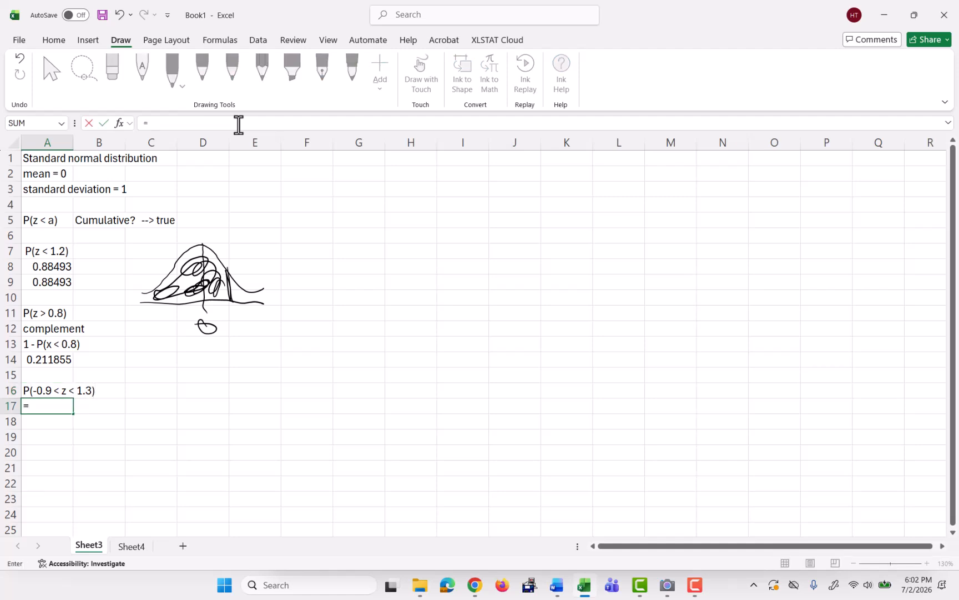
{"action": "type", "text": "s"}
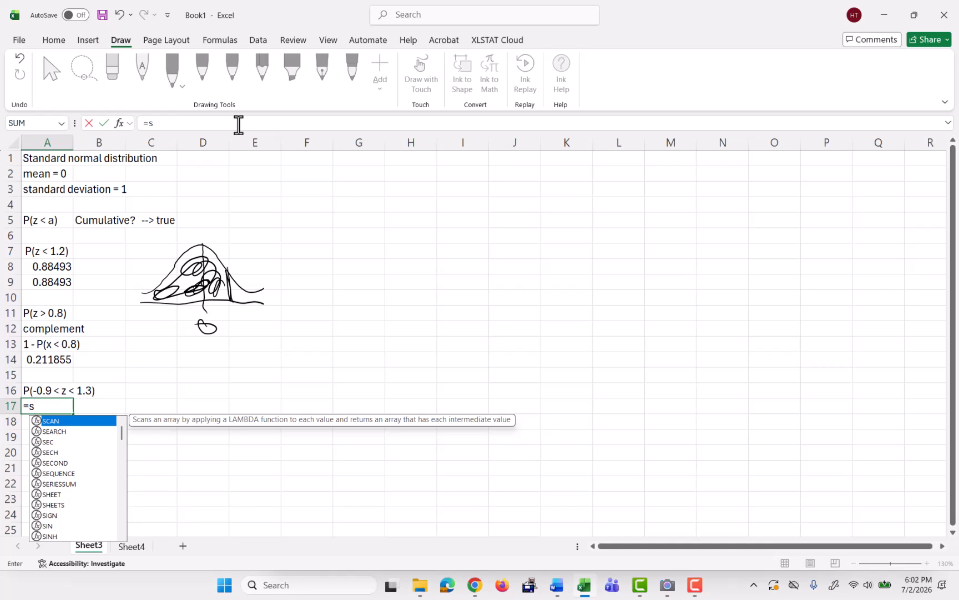
{"action": "key", "text": "BackSpace"}
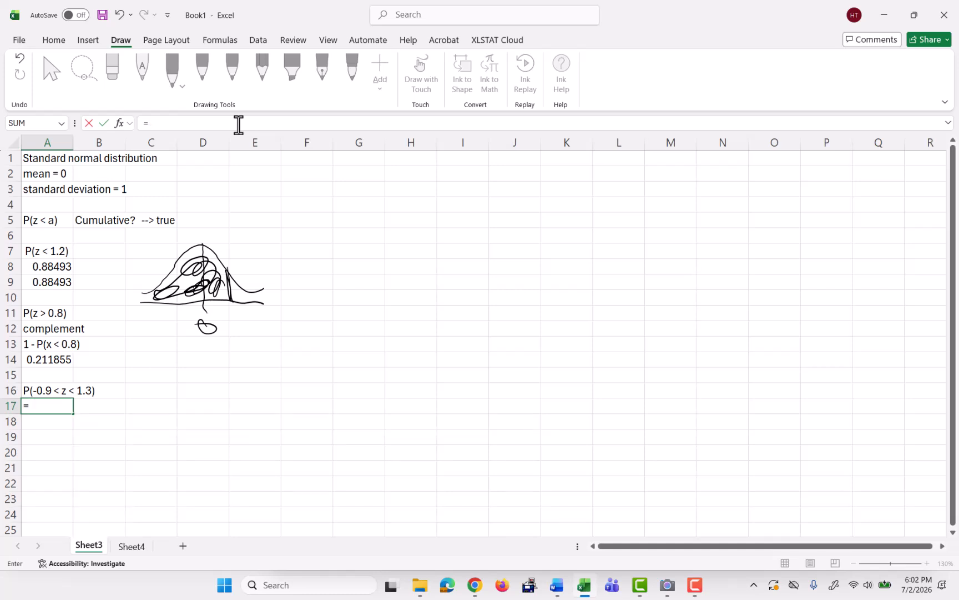
{"action": "type", "text": "norm."}
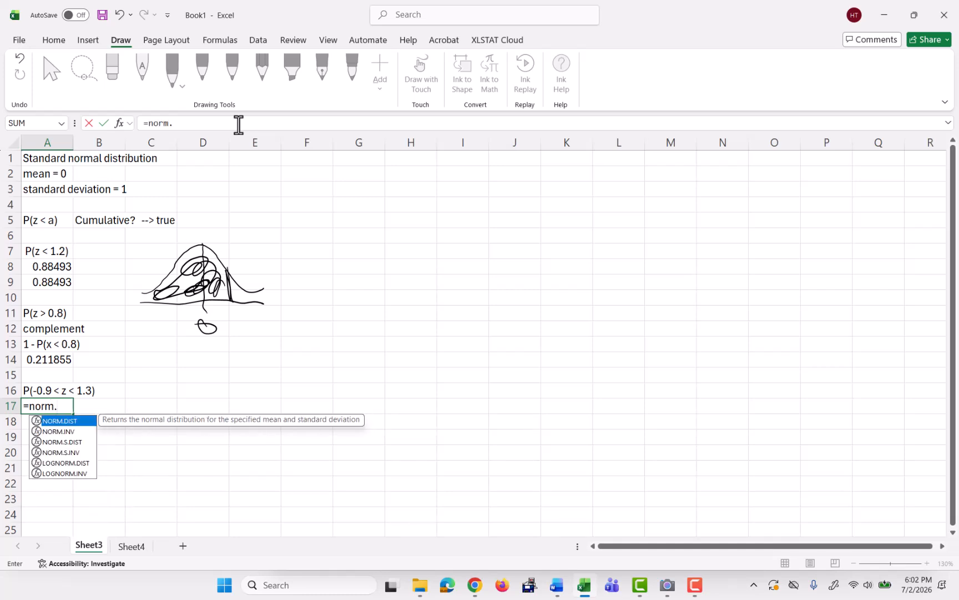
{"action": "type", "text": "s.dist"}
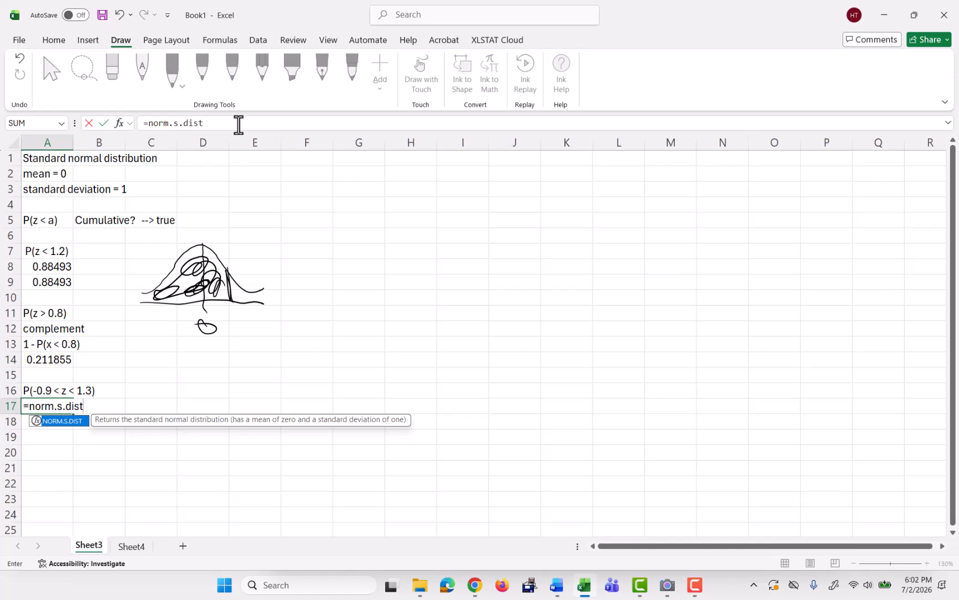
{"action": "type", "text": "(1.3,"}
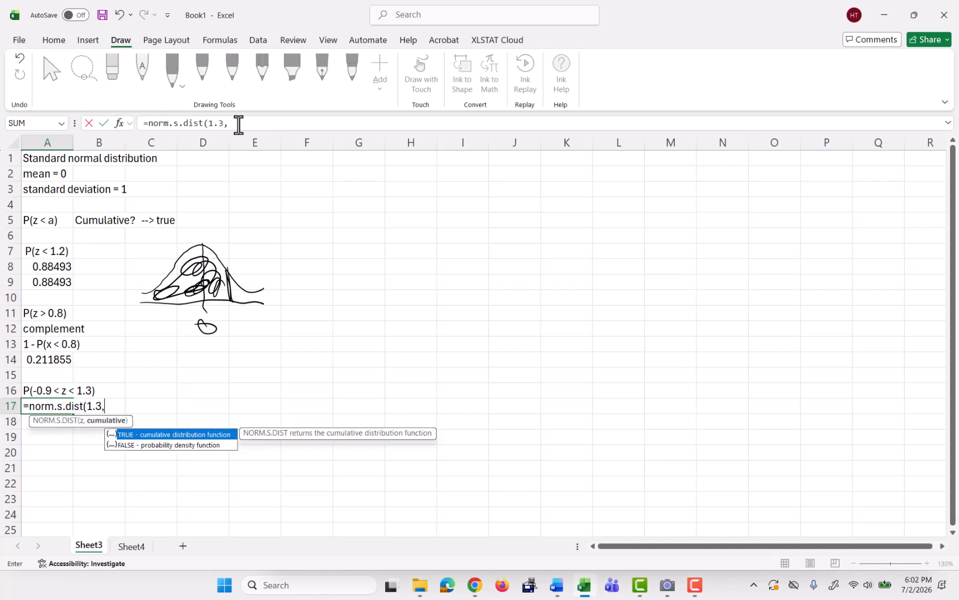
{"action": "type", "text": "true)-"}
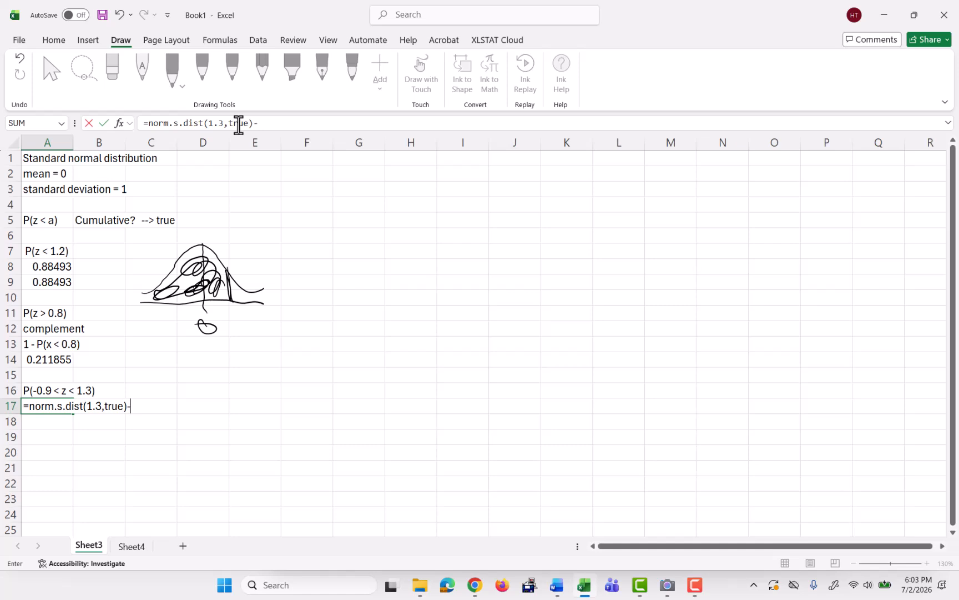
{"action": "type", "text": "mon"}
{"action": "key", "text": "BackSpace"}
{"action": "key", "text": "BackSpace"}
{"action": "key", "text": "BackSpace"}
{"action": "type", "text": "n"}
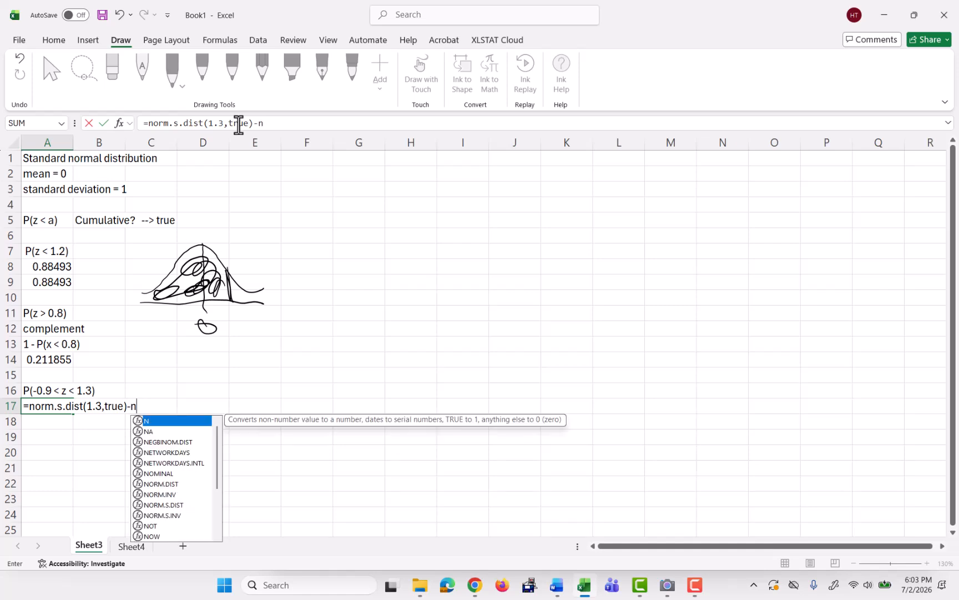
{"action": "type", "text": "orm.s."}
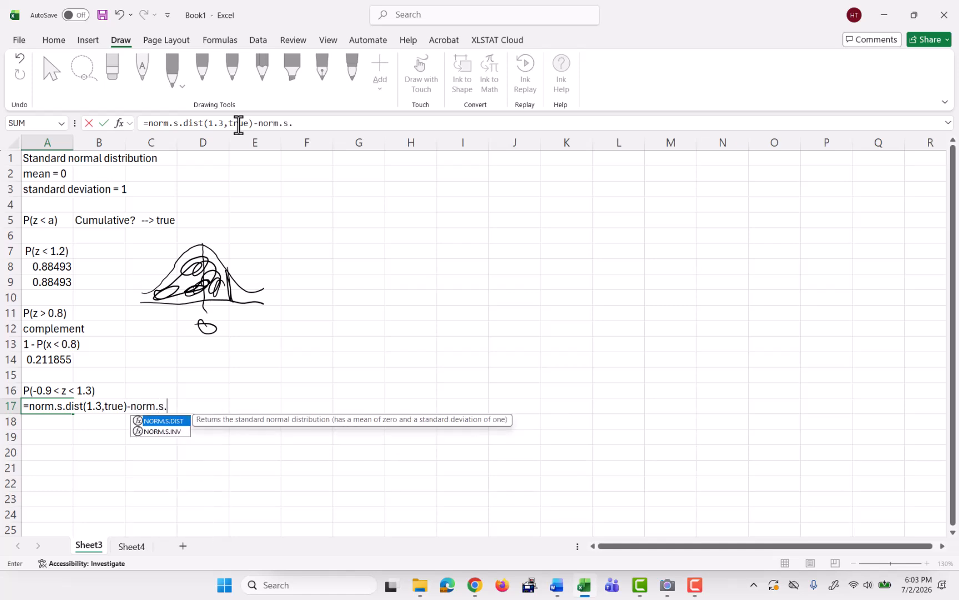
{"action": "type", "text": "dist("}
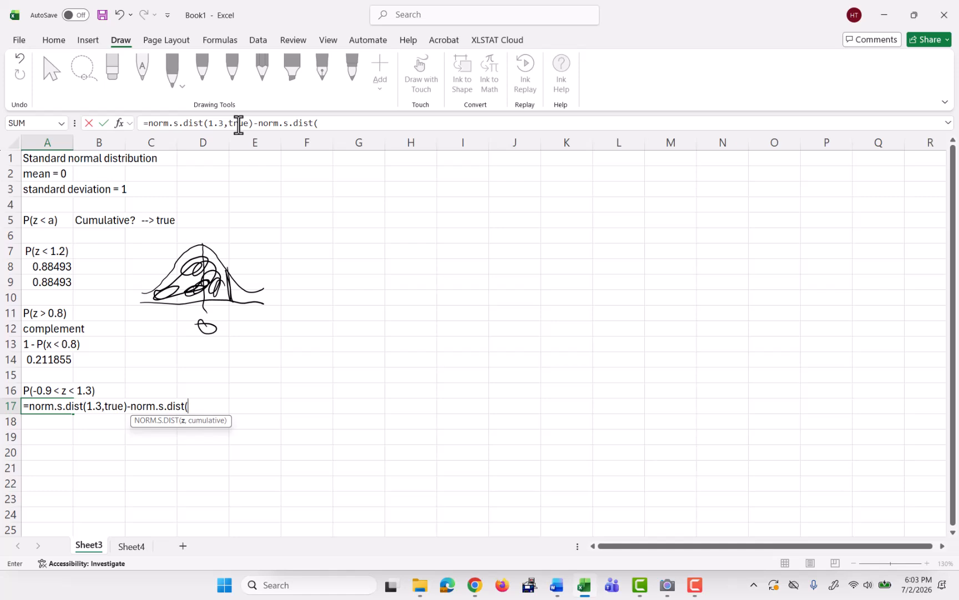
{"action": "type", "text": "-0.9,true)"}
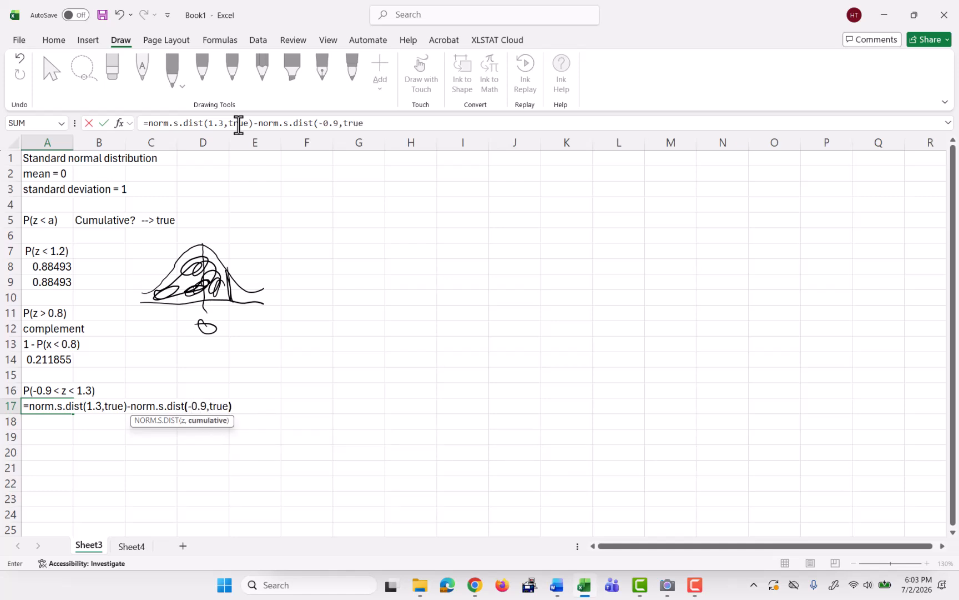
{"action": "key", "text": "Return"}
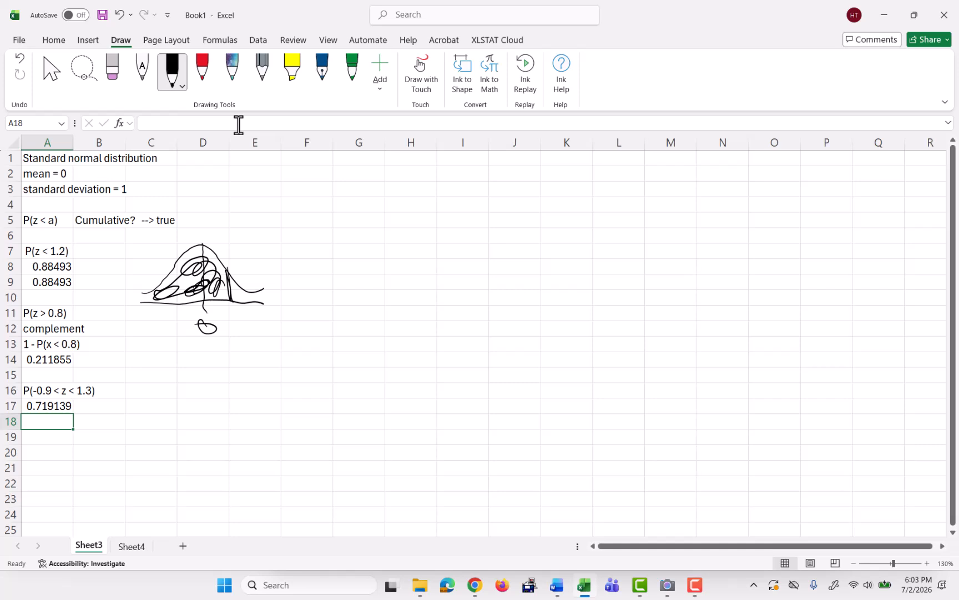
Enter the heading Inverse calculations in cell F1.
{"action": "left_click", "coordinate": [317, 160]}
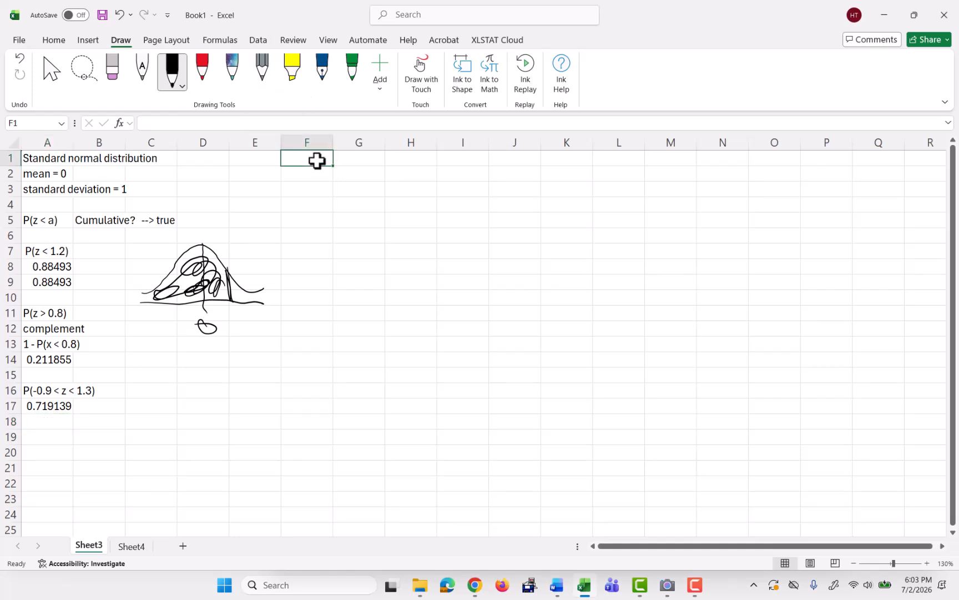
{"action": "type", "text": "Inverse calculations"}
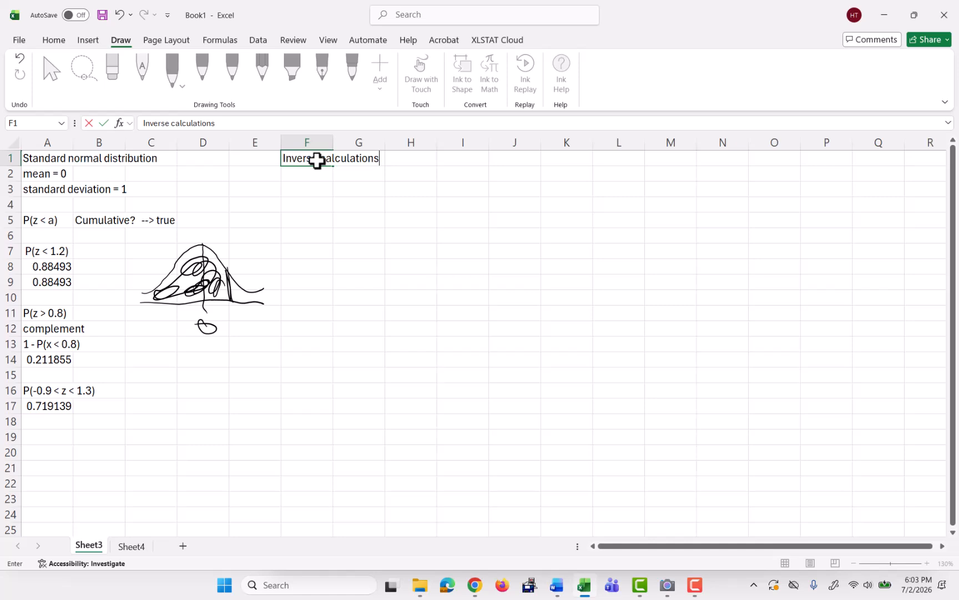
{"action": "key", "text": "Return"}
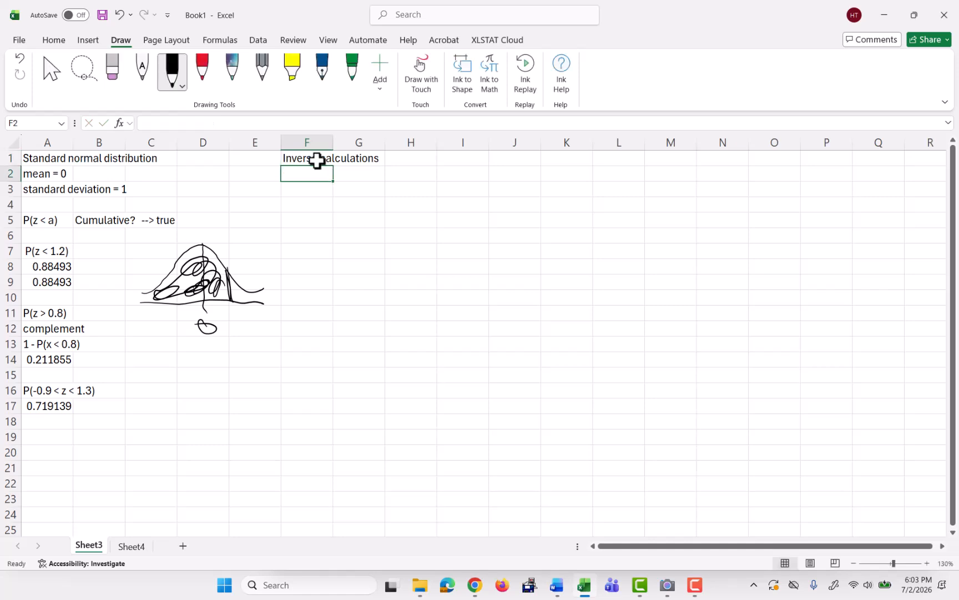
Enter the label Finds: in cell G2 and the z-score for a given left tail area in H2.
{"action": "key", "text": "Right"}
{"action": "type", "text": "Fi"}
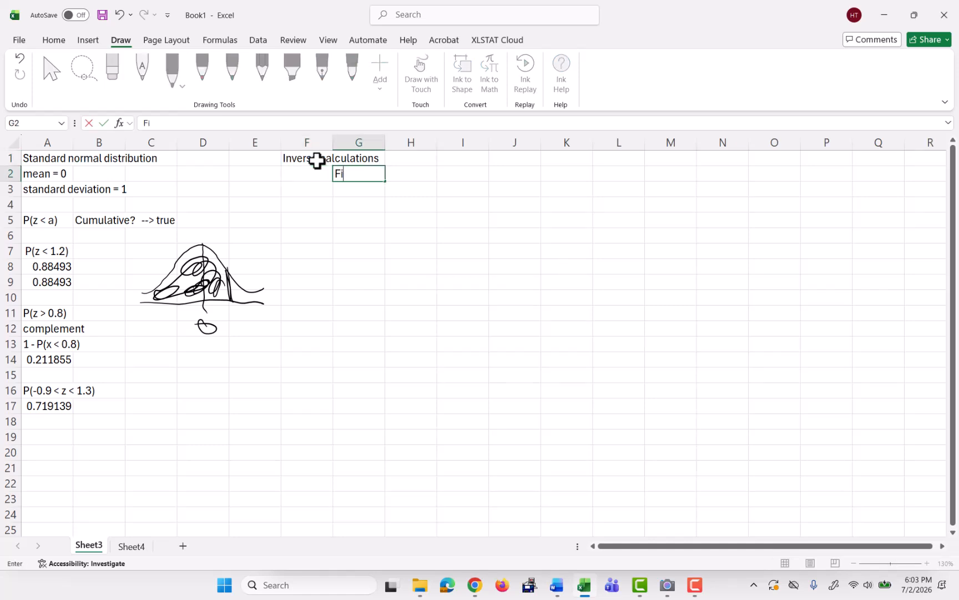
{"action": "type", "text": "nds:"}
{"action": "key", "text": "Tab"}
{"action": "type", "text": "the z-sc"}
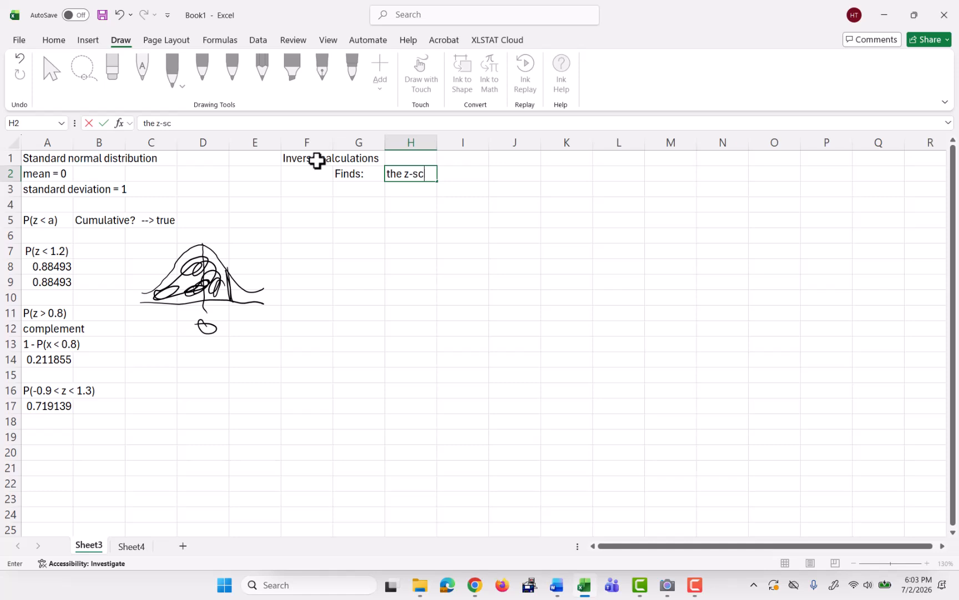
{"action": "type", "text": "ore  for a giv"}
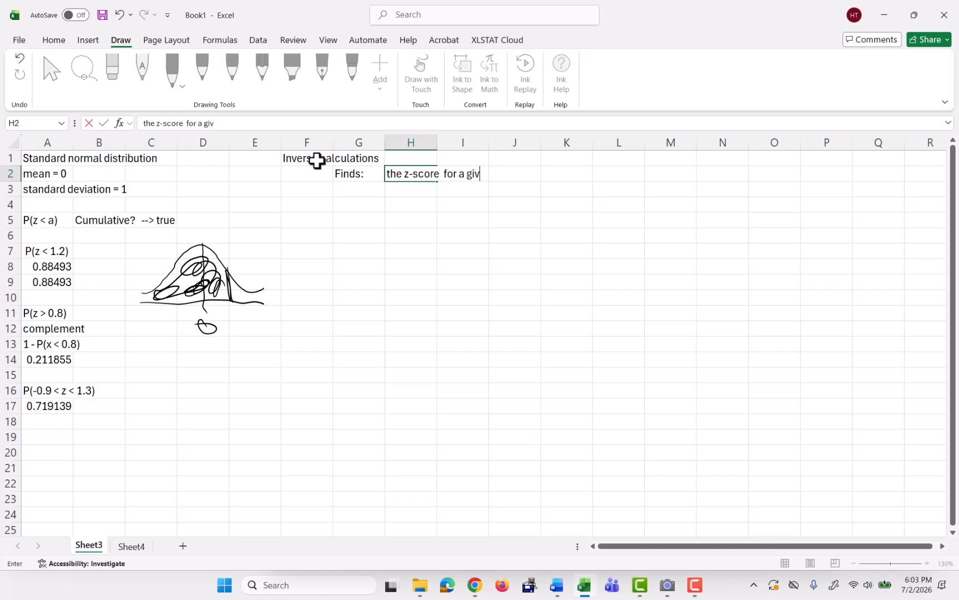
{"action": "type", "text": "en left tail area"}
{"action": "key", "text": "Return"}
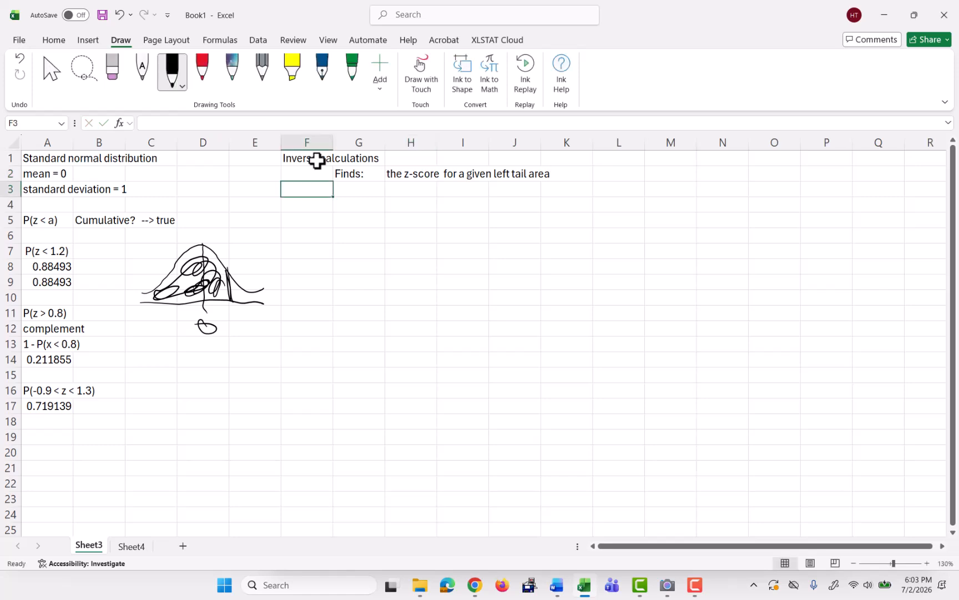
Enter P(z < a) = 0.1 in cell G4.
{"action": "key", "text": "Down"}
{"action": "key", "text": "Right"}
{"action": "type", "text": "P(z"}
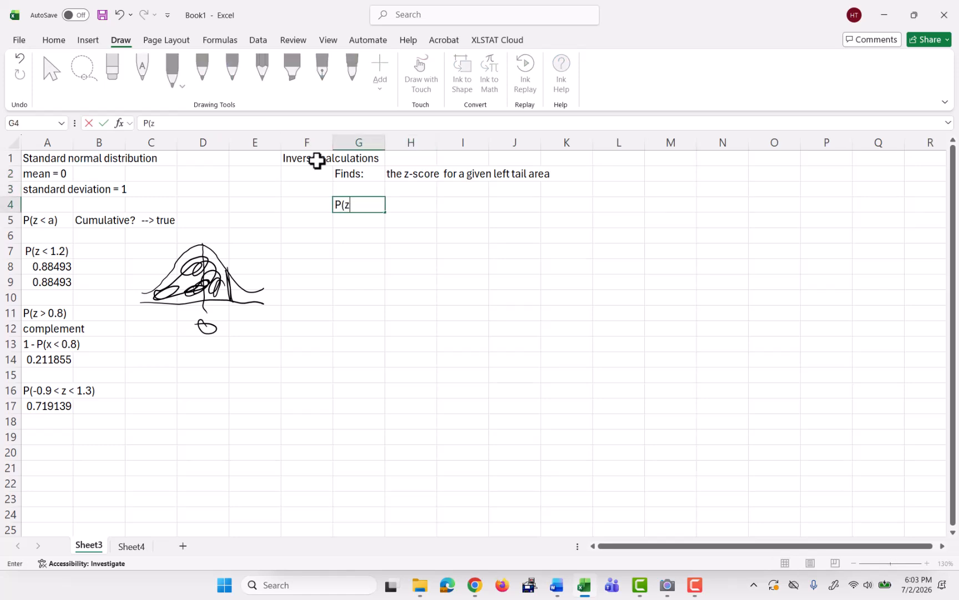
{"action": "type", "text": " < a) = 0.1"}
{"action": "key", "text": "Return"}
Enter the note finding the value of a in cell H5.
{"action": "key", "text": "Right"}
{"action": "key", "text": "Right"}
{"action": "type", "text": "fining the"}
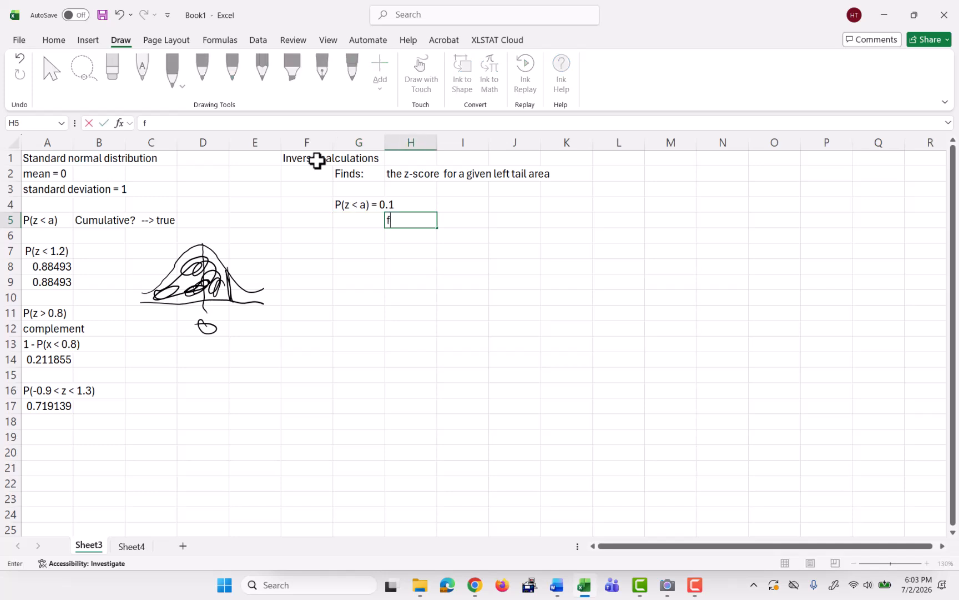
{"action": "key", "text": "BackSpace"}
{"action": "key", "text": "BackSpace"}
{"action": "key", "text": "BackSpace"}
{"action": "key", "text": "BackSpace"}
{"action": "key", "text": "BackSpace"}
{"action": "key", "text": "BackSpace"}
{"action": "key", "text": "BackSpace"}
{"action": "type", "text": "dig"}
{"action": "key", "text": "BackSpace"}
{"action": "type", "text": "ng the value of a"}
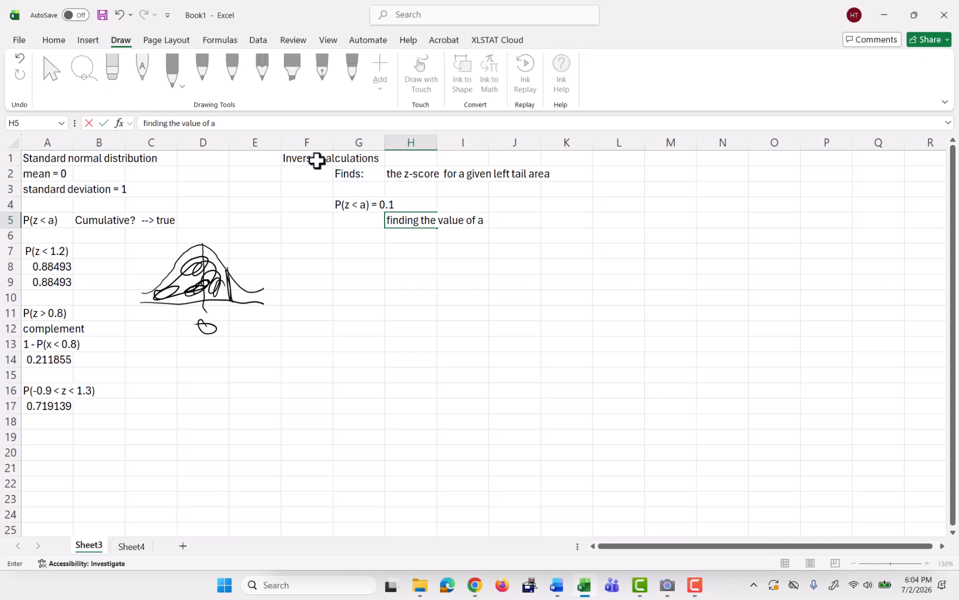
{"action": "key", "text": "Return"}
Compute the z-score for a left-tail area of 0.1 in G6 with NORM.INV using mean 0 and standard deviation 1.
{"action": "key", "text": "Right"}
{"action": "type", "text": "="}
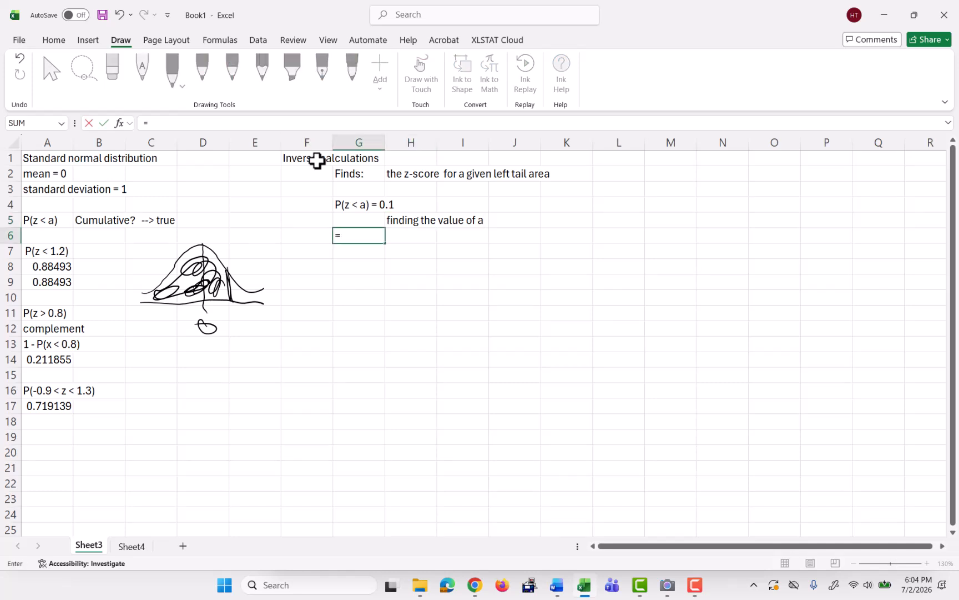
{"action": "type", "text": "norm."}
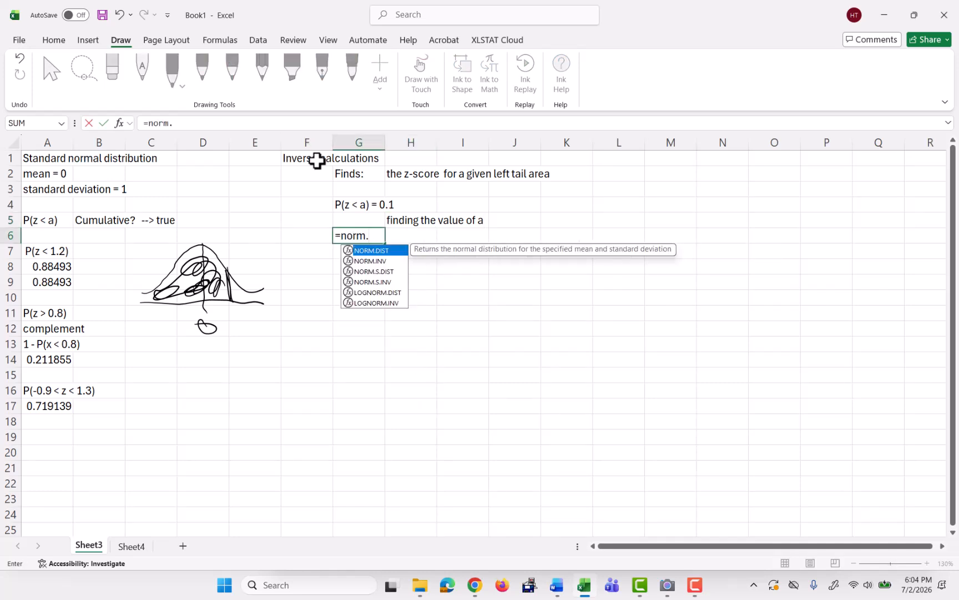
{"action": "type", "text": "inv("}
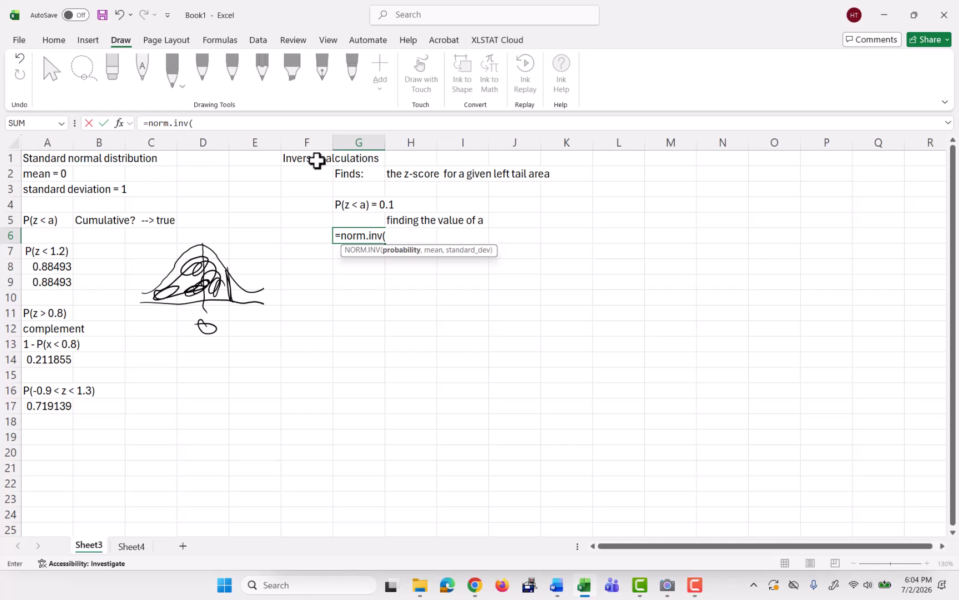
{"action": "type", "text": "0.1,"}
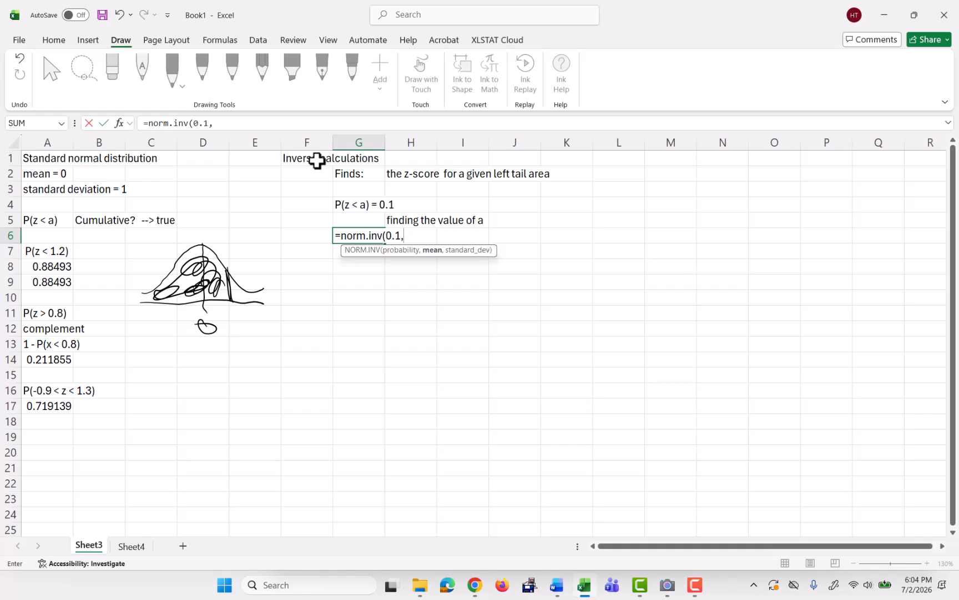
{"action": "type", "text": "0,1)"}
{"action": "key", "text": "Return"}
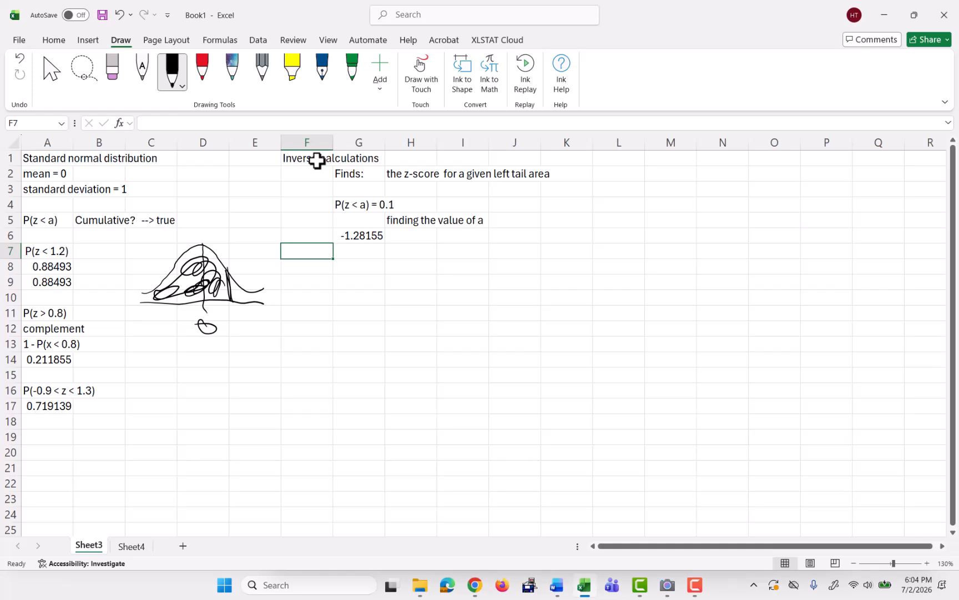
Compute the same z-score in G7 with NORM.S.INV of 0.1.
{"action": "key", "text": "Right"}
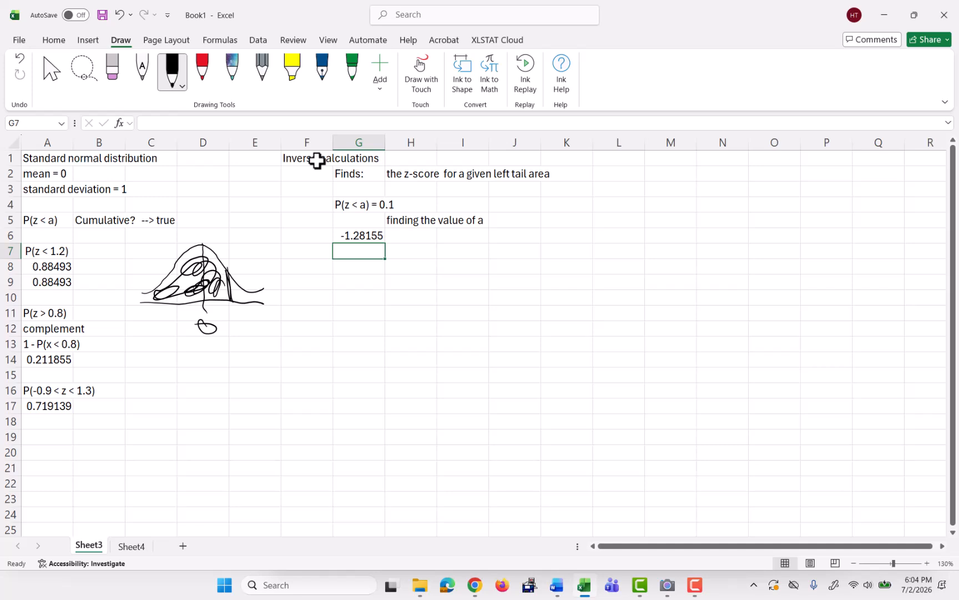
{"action": "type", "text": "=n"}
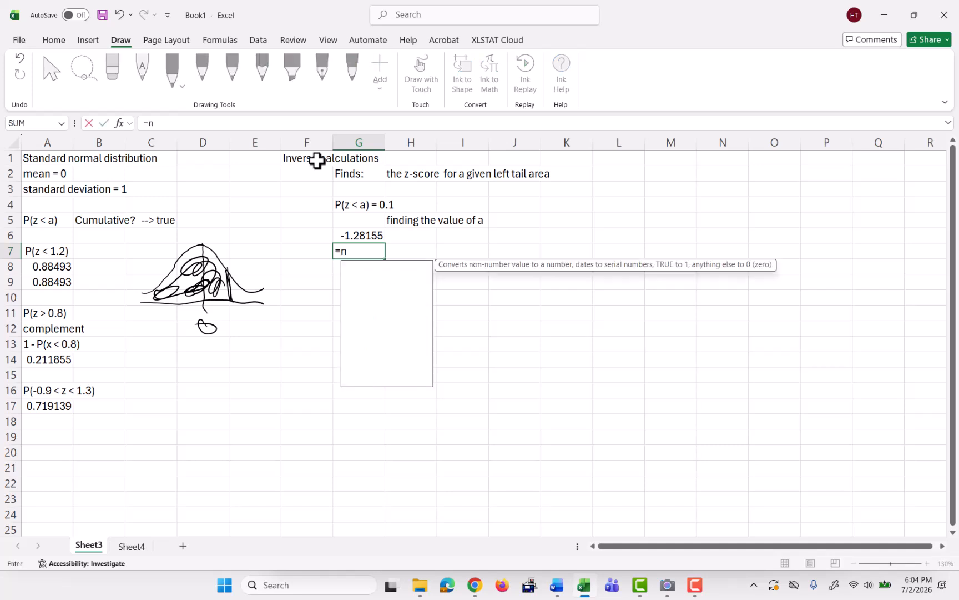
{"action": "type", "text": "orm."}
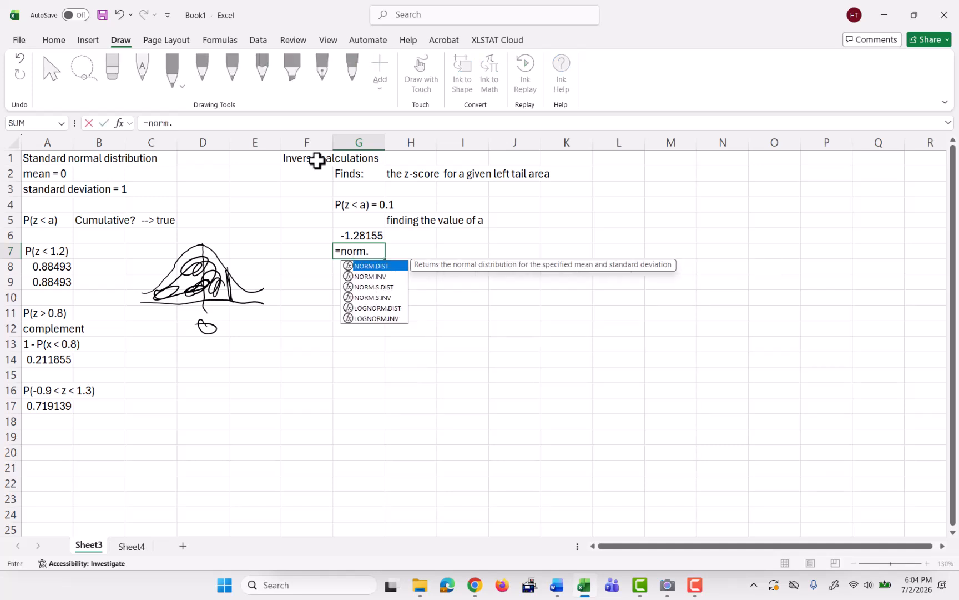
{"action": "type", "text": "s.inv("}
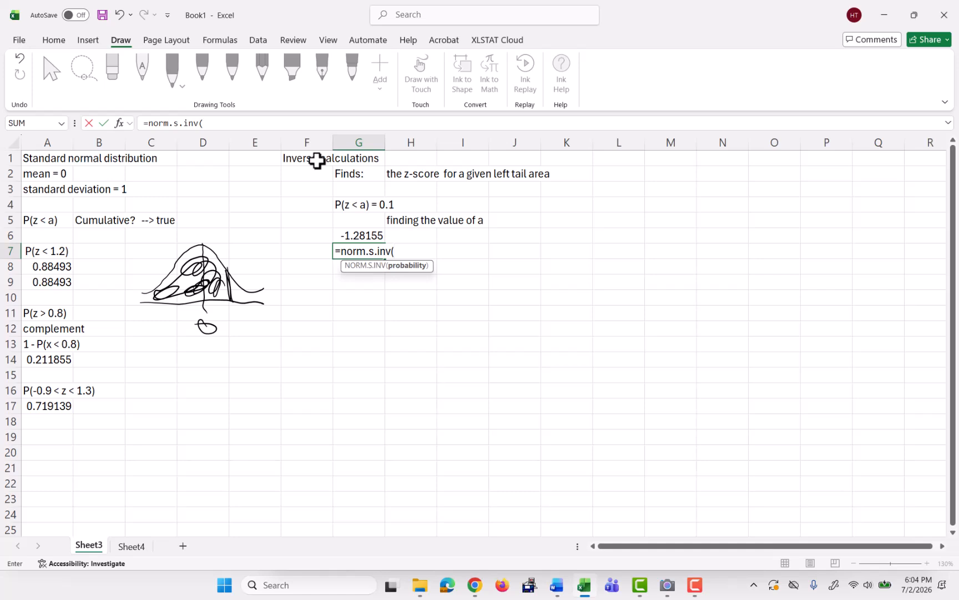
{"action": "type", "text": "0.1)"}
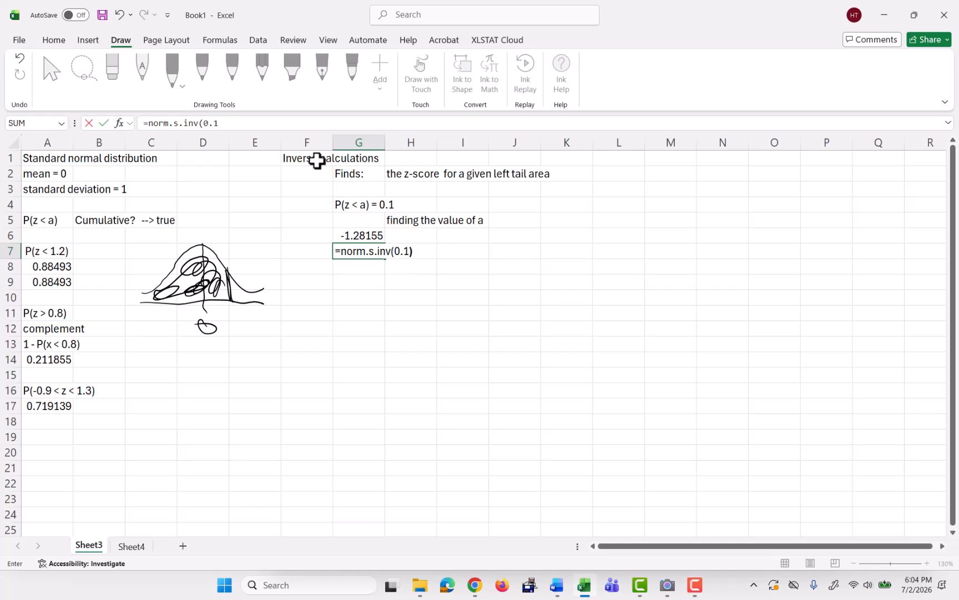
{"action": "key", "text": "Return"}
Enter the problem P(z > a) = 0.2 in cell G9.
{"action": "key", "text": "Left"}
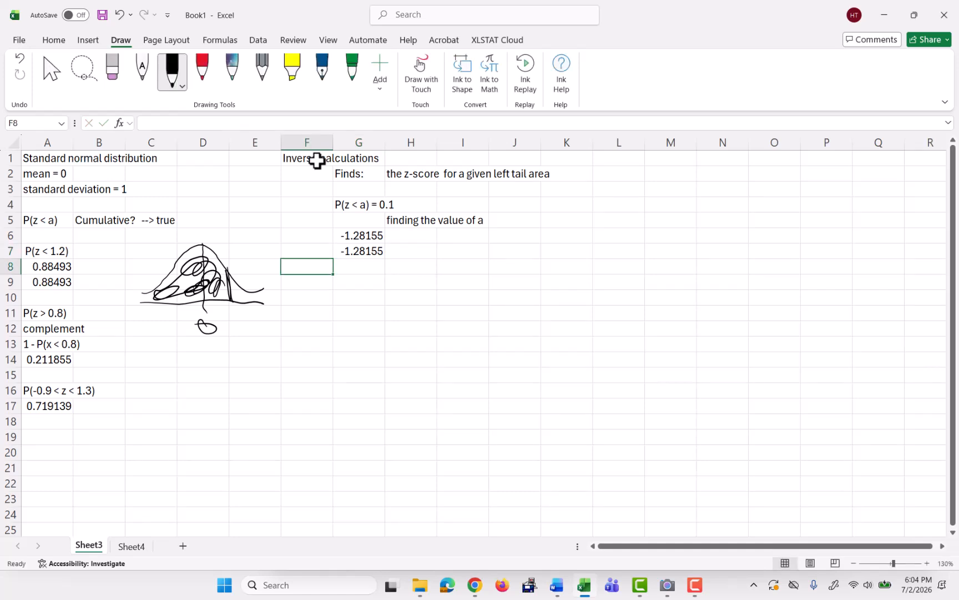
{"action": "key", "text": "Down"}
{"action": "key", "text": "Right"}
{"action": "type", "text": "P"}
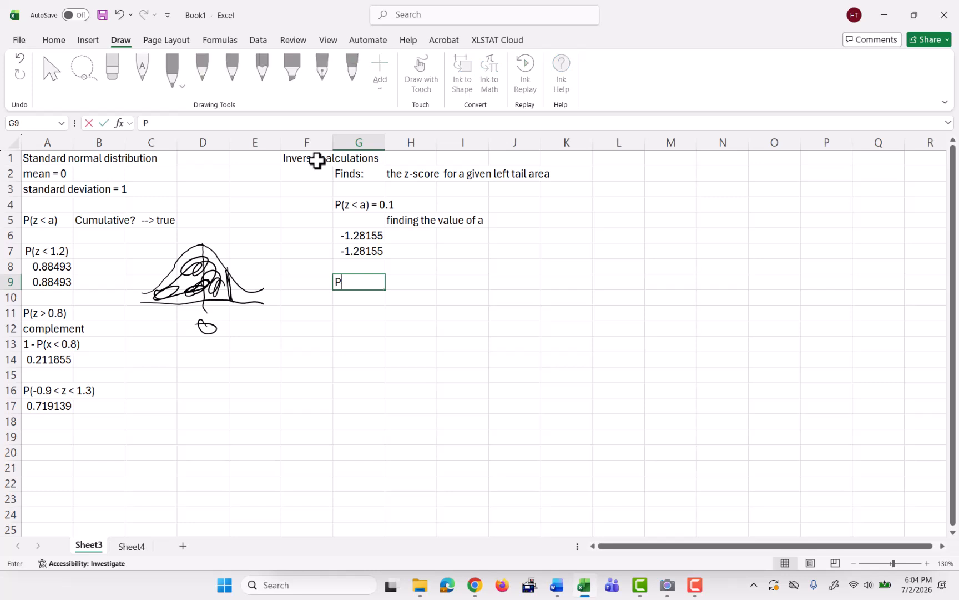
{"action": "type", "text": "(z"}
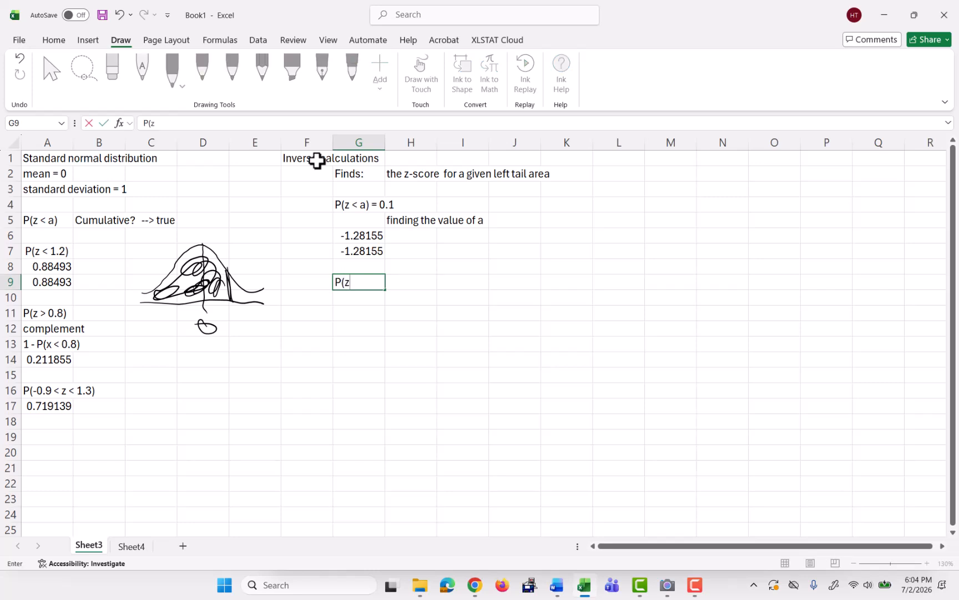
{"action": "type", "text": " > a) = 0.2"}
{"action": "key", "text": "Return"}
Enter the note complement: P(z < a) = 0.8 in cell G10.
{"action": "key", "text": "Right"}
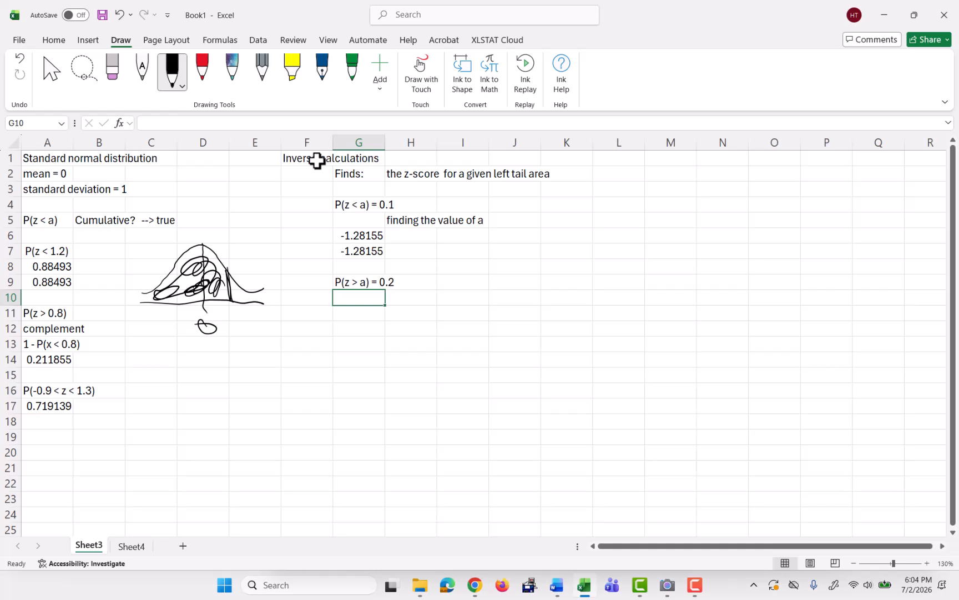
{"action": "type", "text": "complement"}
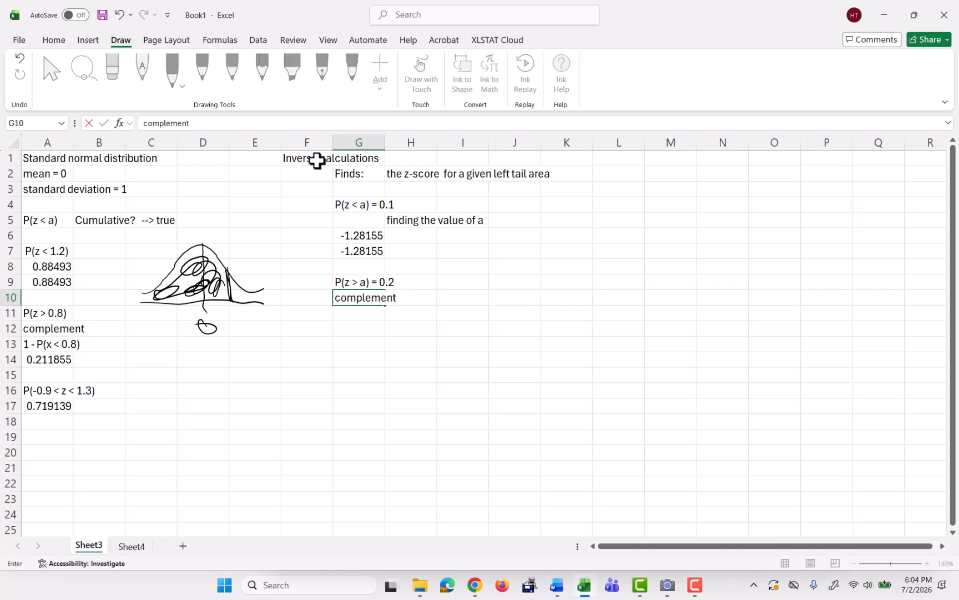
{"action": "type", "text": ":  P(z < a) = 0.8"}
{"action": "key", "text": "Return"}
Compute the z-score in H11 with NORM.S.INV of 0.8.
{"action": "key", "text": "Right"}
{"action": "key", "text": "Right"}
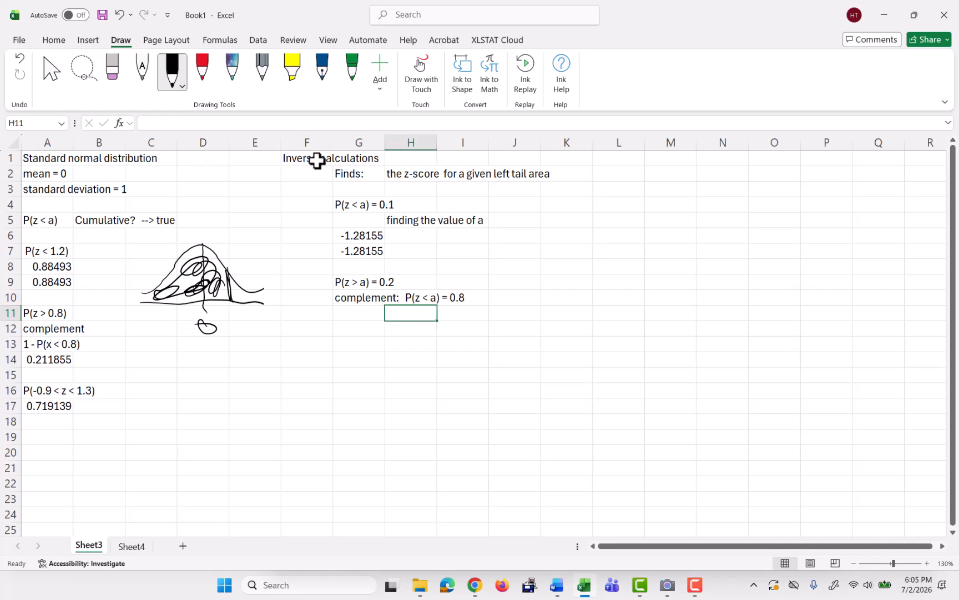
{"action": "type", "text": "=nomr"}
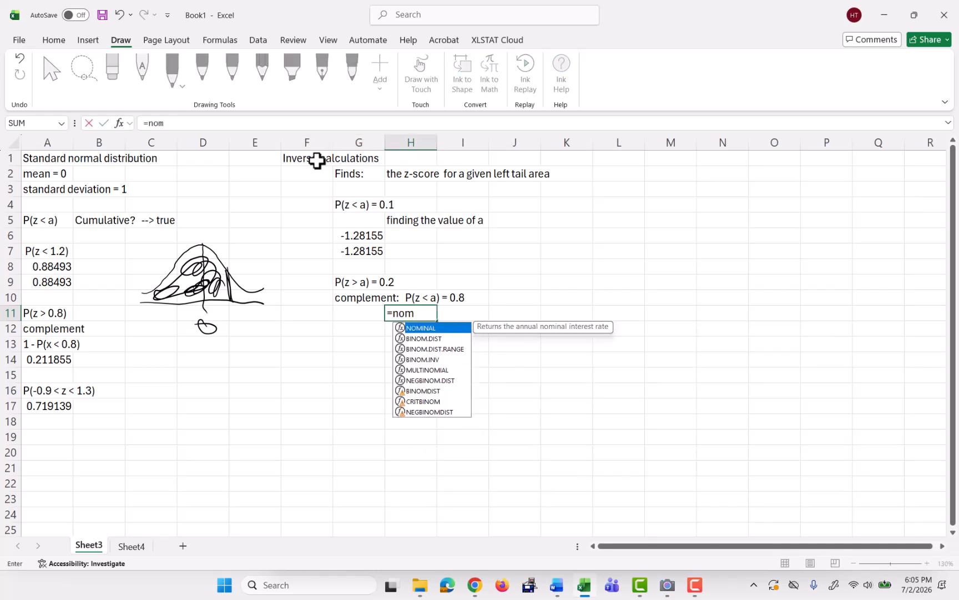
{"action": "key", "text": "BackSpace"}
{"action": "key", "text": "BackSpace"}
{"action": "type", "text": "r"}
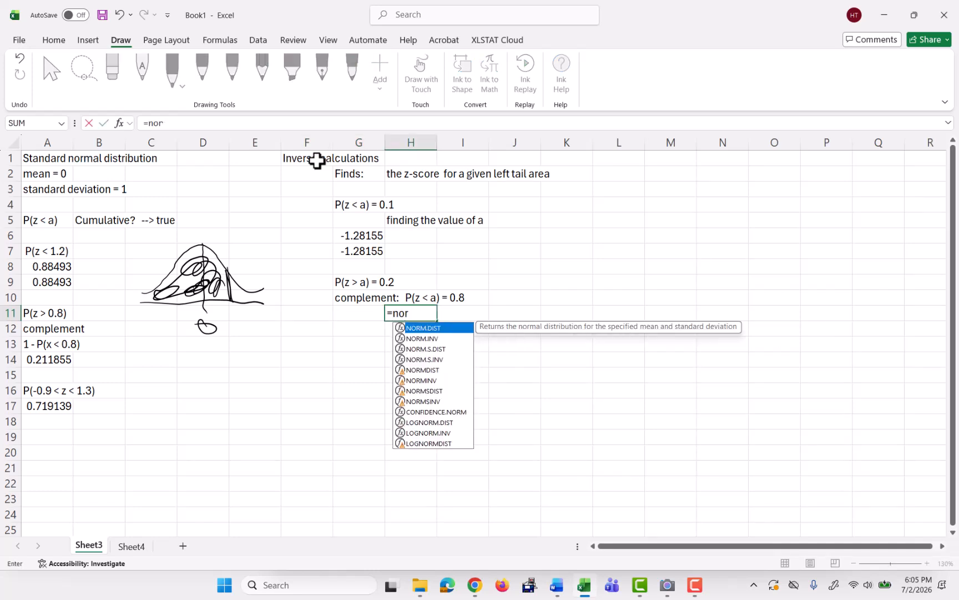
{"action": "type", "text": "m.s.inv"}
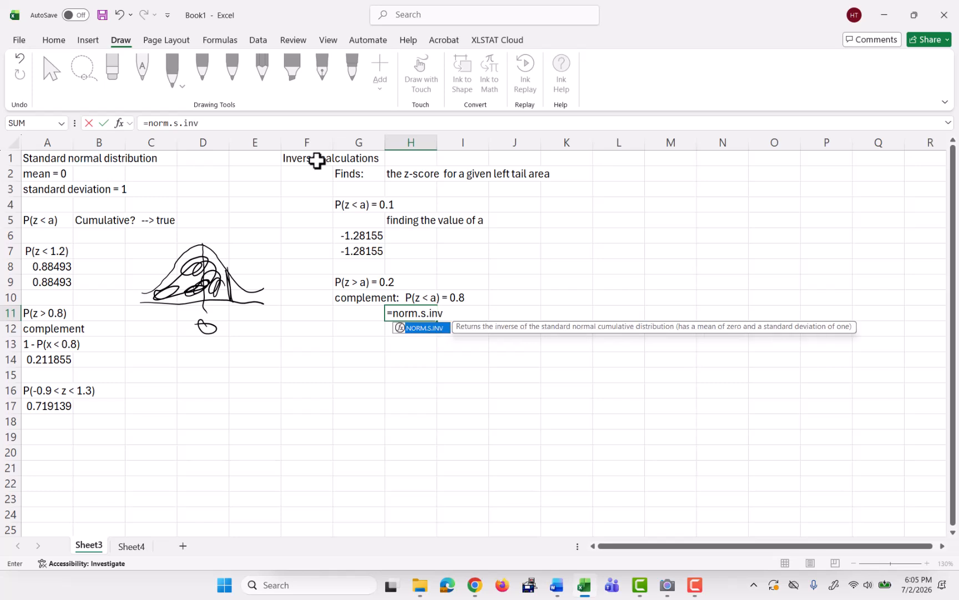
{"action": "type", "text": "(0.8"}
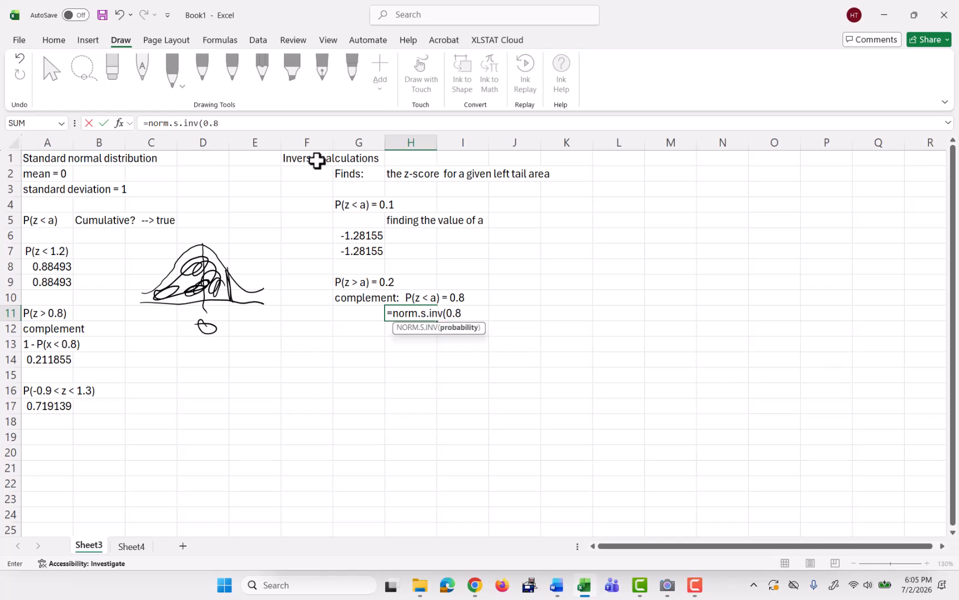
{"action": "key", "text": "Return"}
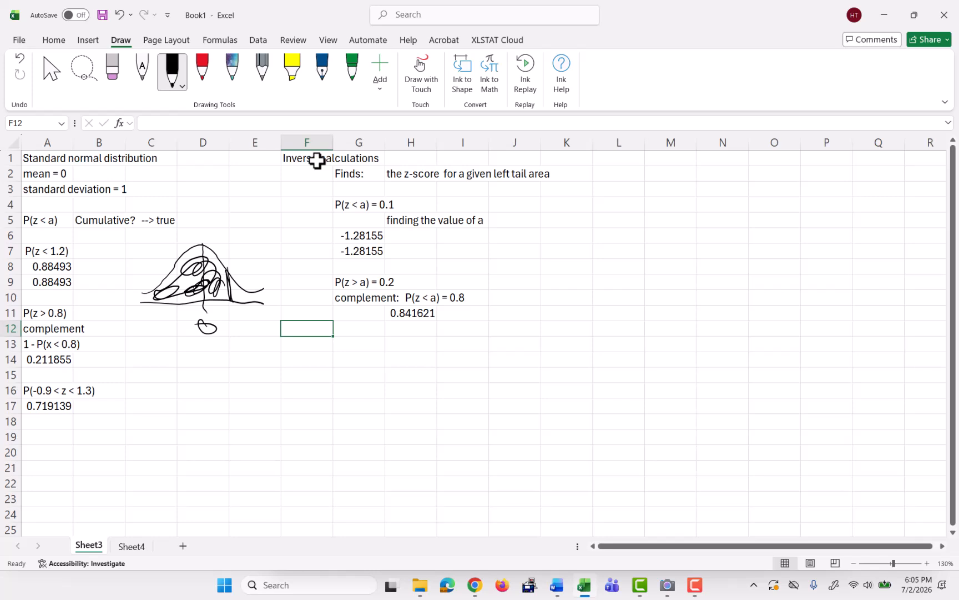
Enter the problem Find the 60th percentile in cell G13.
{"action": "key", "text": "Down"}
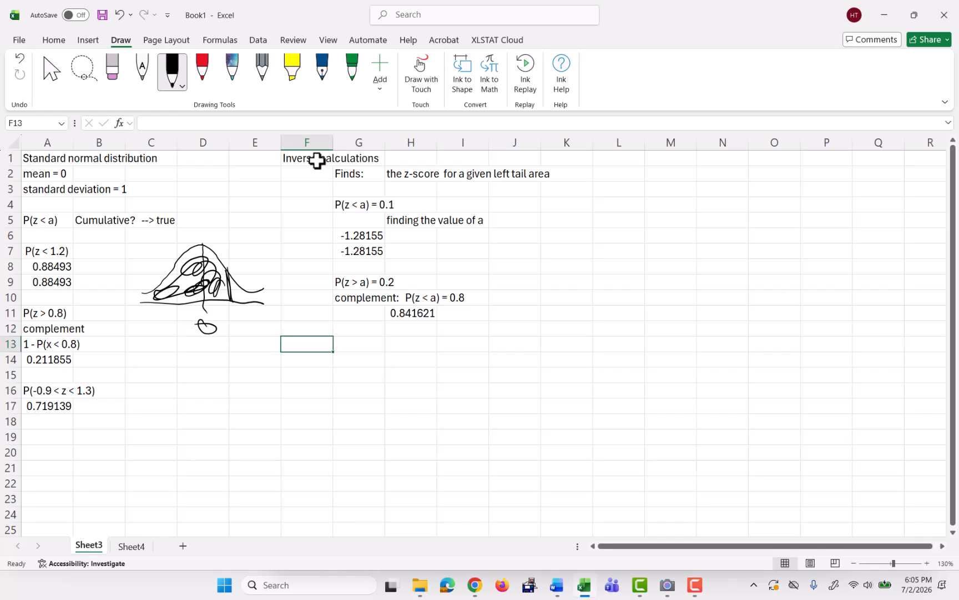
{"action": "key", "text": "Right"}
{"action": "type", "text": "Fi"}
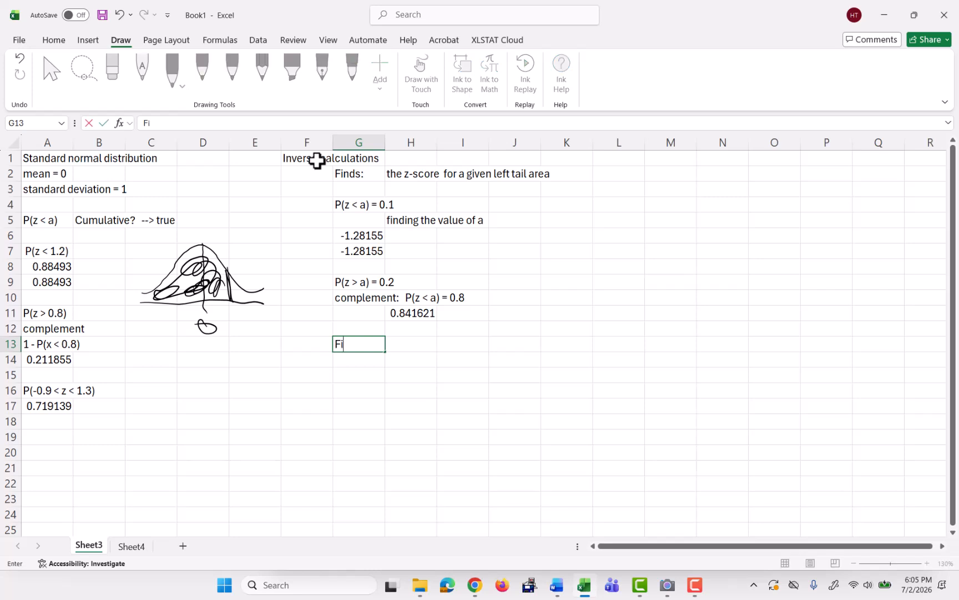
{"action": "type", "text": "nd the 60th percentile"}
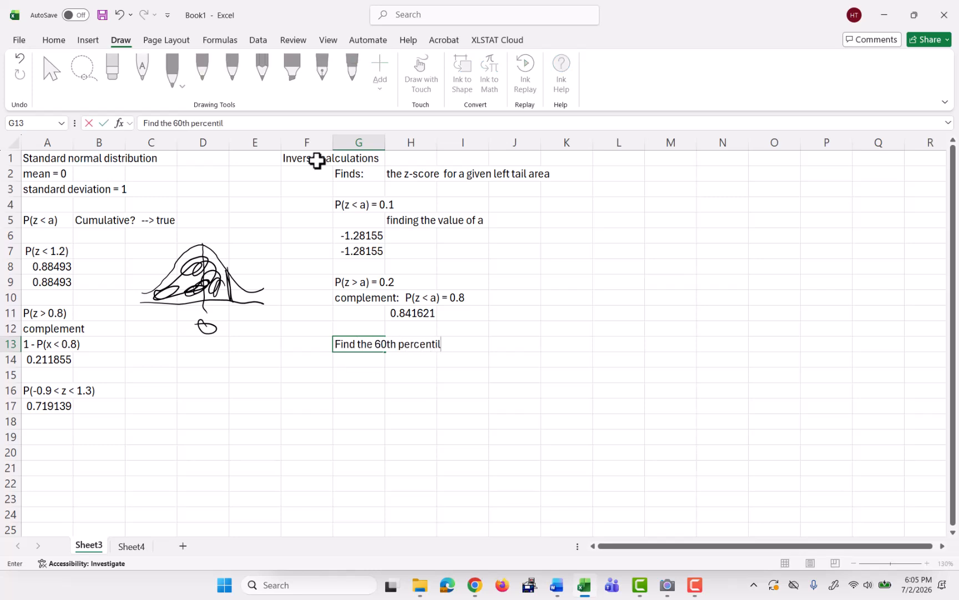
{"action": "key", "text": "Return"}
Enter the explanation value such that 60% of other values are smaller in cell H14.
{"action": "key", "text": "Right"}
{"action": "key", "text": "Right"}
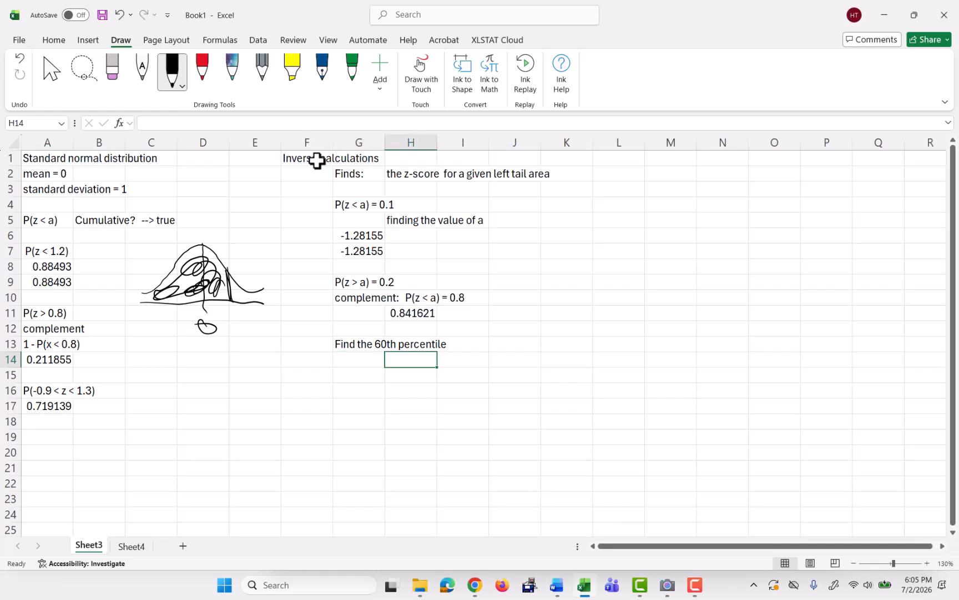
{"action": "type", "text": "r"}
{"action": "key", "text": "BackSpace"}
{"action": "type", "text": "val"}
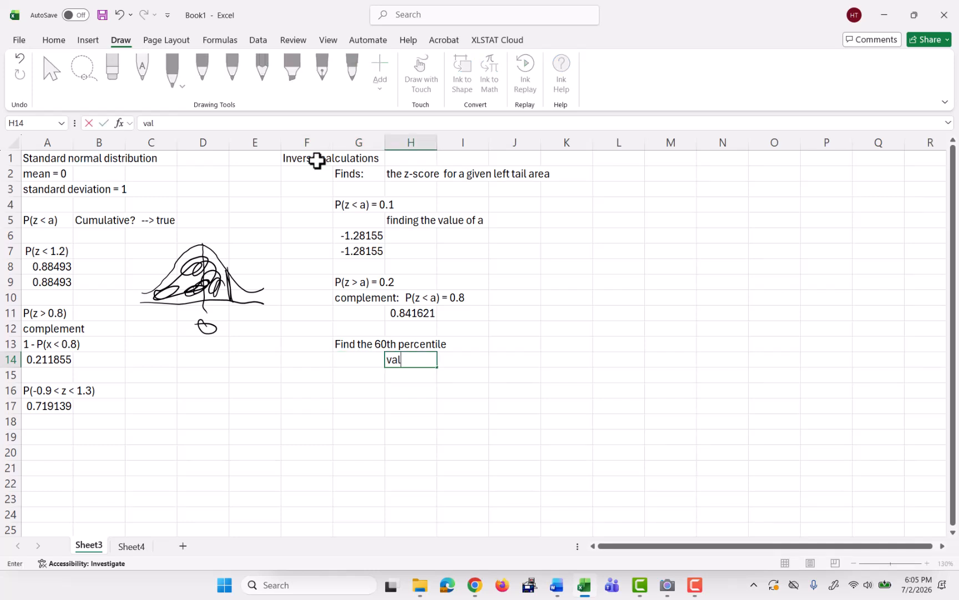
{"action": "type", "text": "ue such tha"}
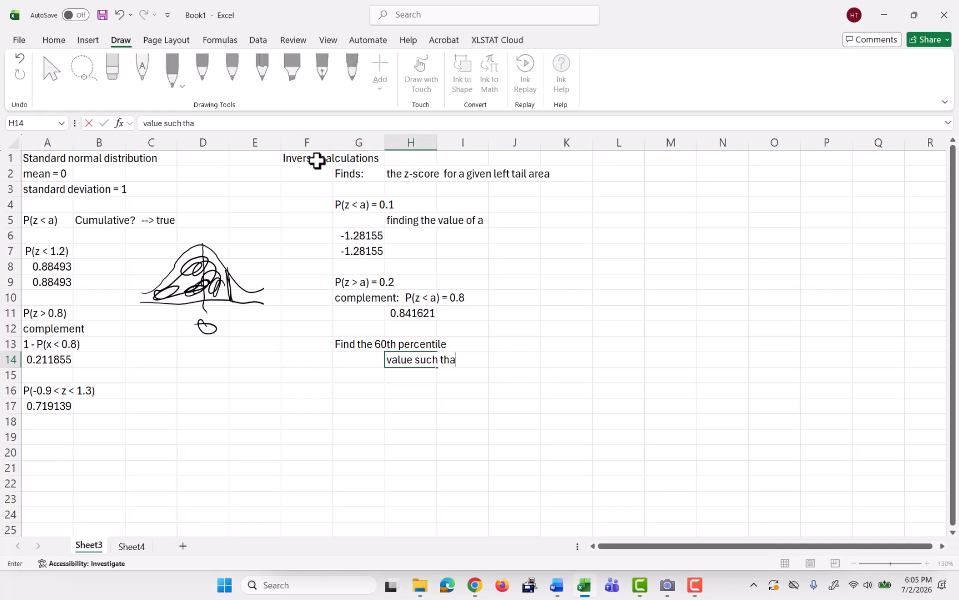
{"action": "type", "text": "t 60% of other o"}
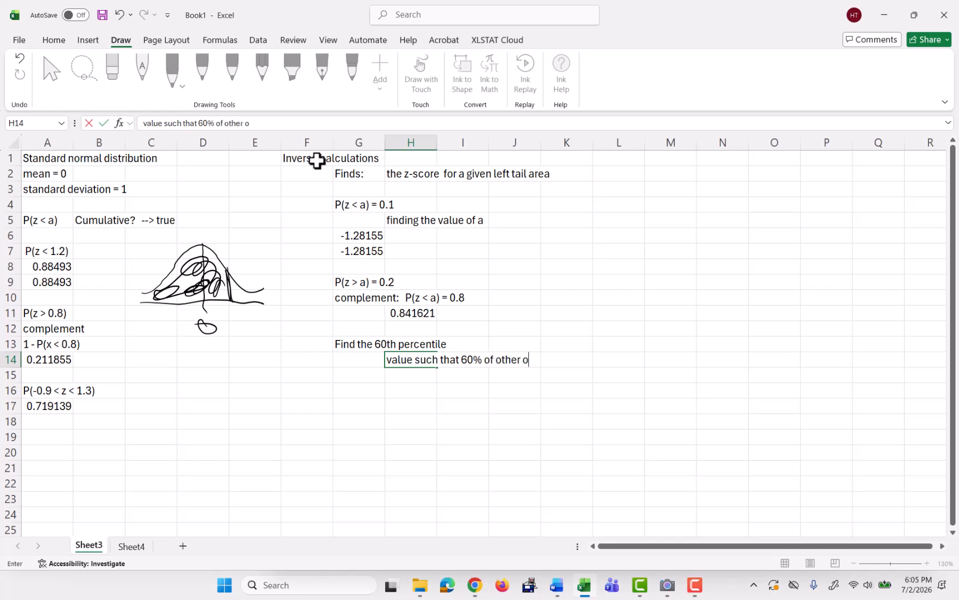
{"action": "key", "text": "BackSpace"}
{"action": "type", "text": "values are sm"}
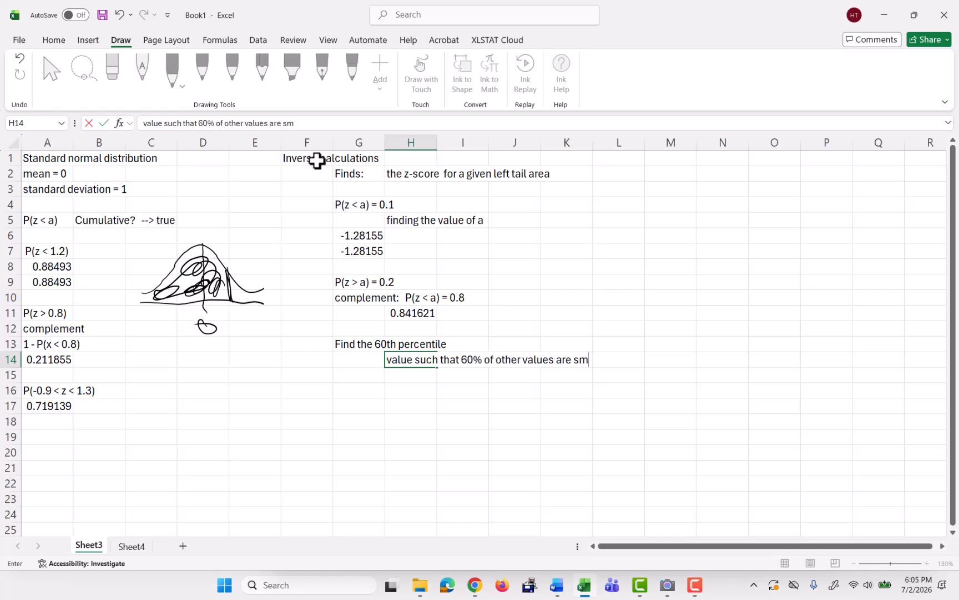
{"action": "type", "text": "aller"}
{"action": "key", "text": "Return"}
Enter P(z < a) = 0.60 in cell H15.
{"action": "type", "text": "P"}
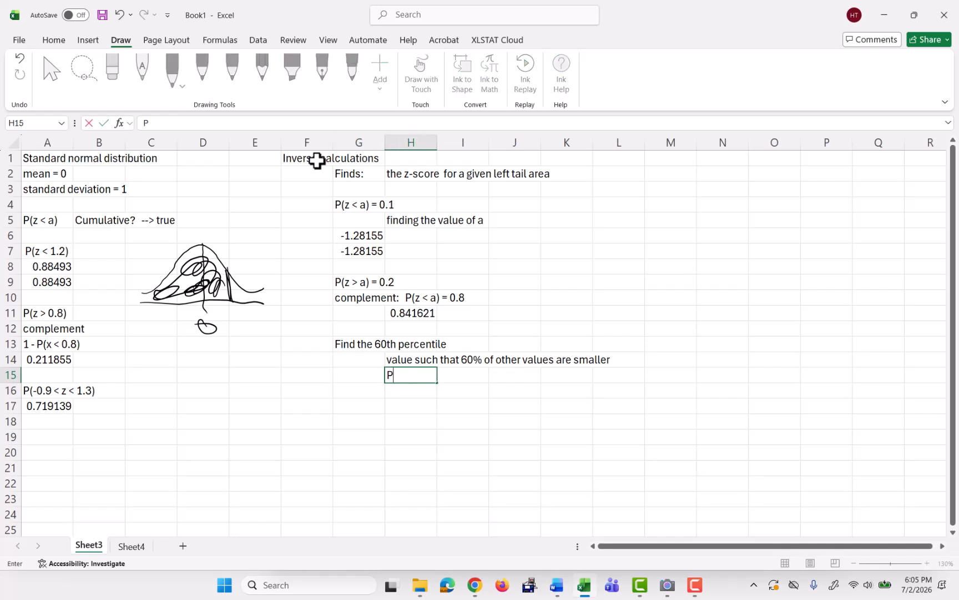
{"action": "type", "text": "(z < a) = 0.60"}
{"action": "key", "text": "Return"}
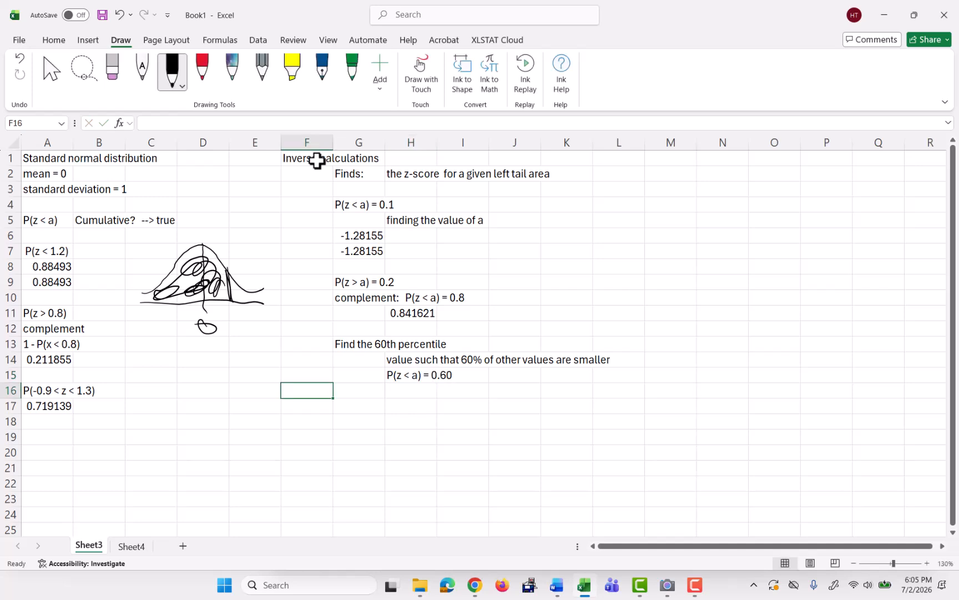
Compute the 60th percentile z-score in G16 with NORM.S.INV of 0.6.
{"action": "key", "text": "Tab"}
{"action": "type", "text": "=no"}
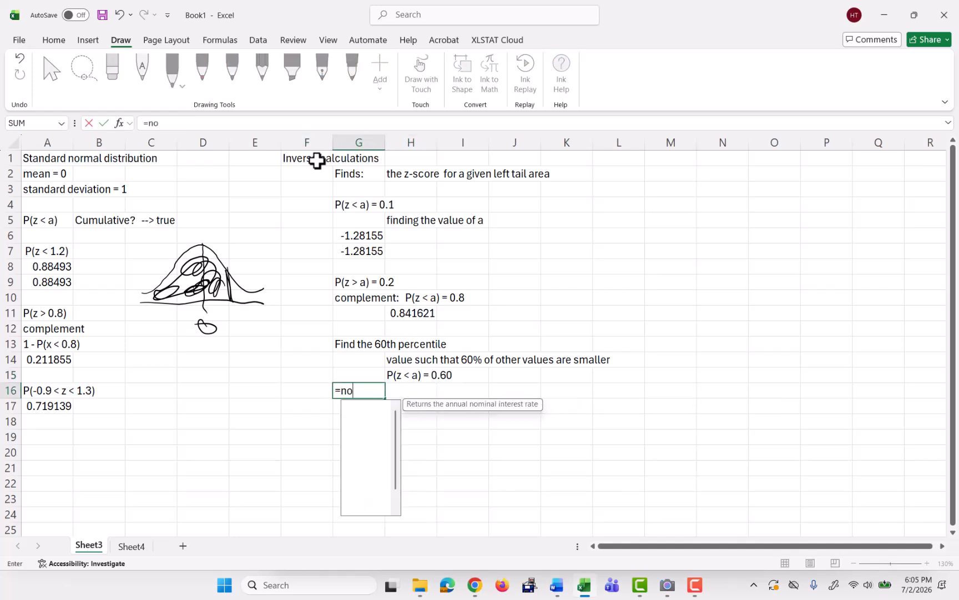
{"action": "type", "text": "rm.s.inv"}
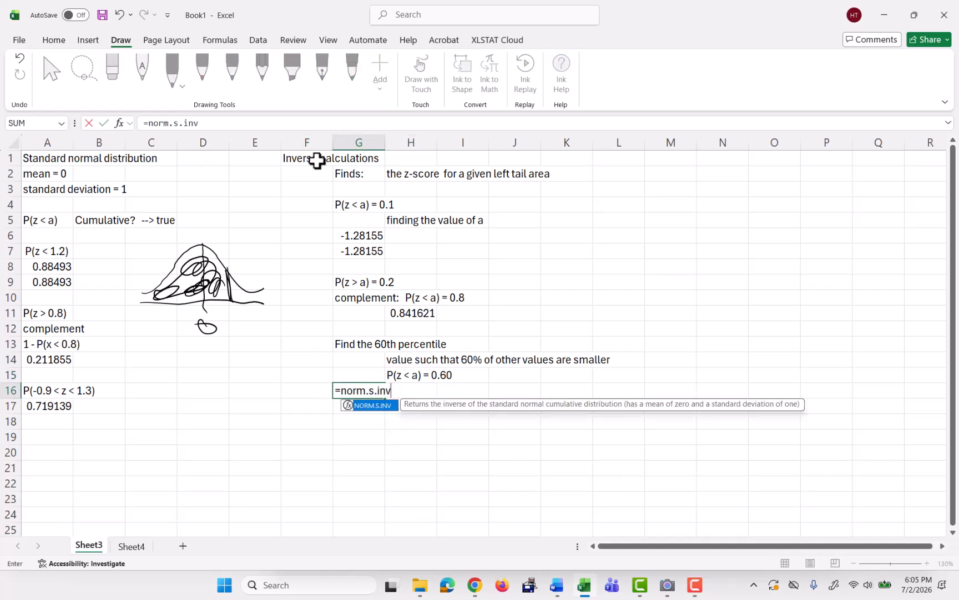
{"action": "type", "text": "(0.6)"}
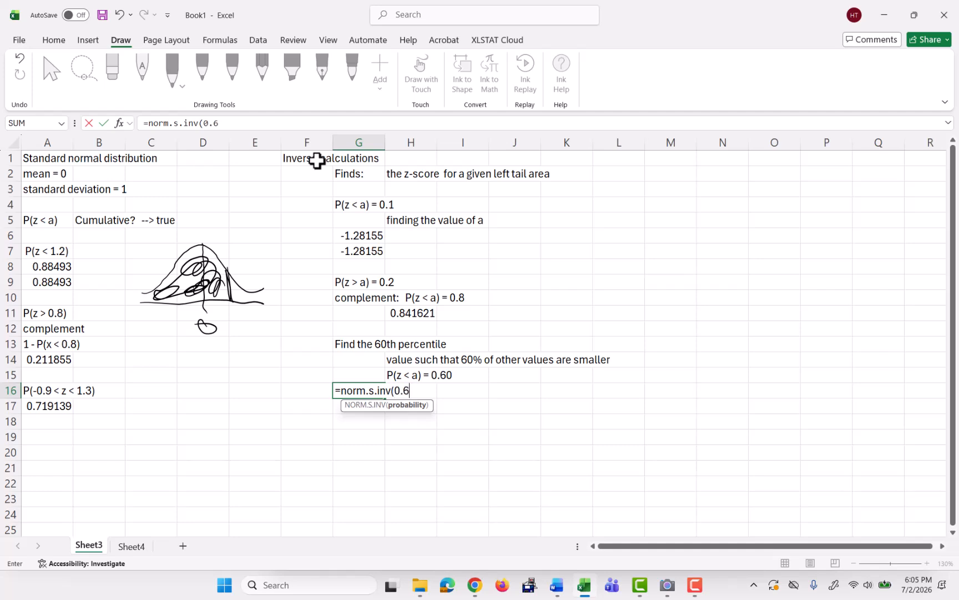
{"action": "key", "text": "Return"}
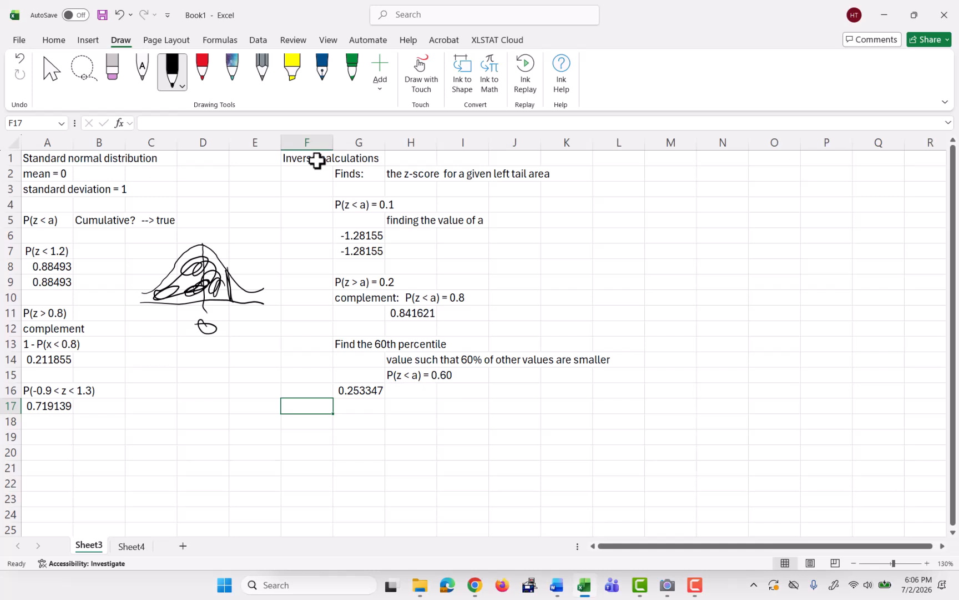
Enter Values such that the middle 90% of the data is between them in cell G18.
{"action": "key", "text": "Down"}
{"action": "key", "text": "Right"}
{"action": "type", "text": "Valu"}
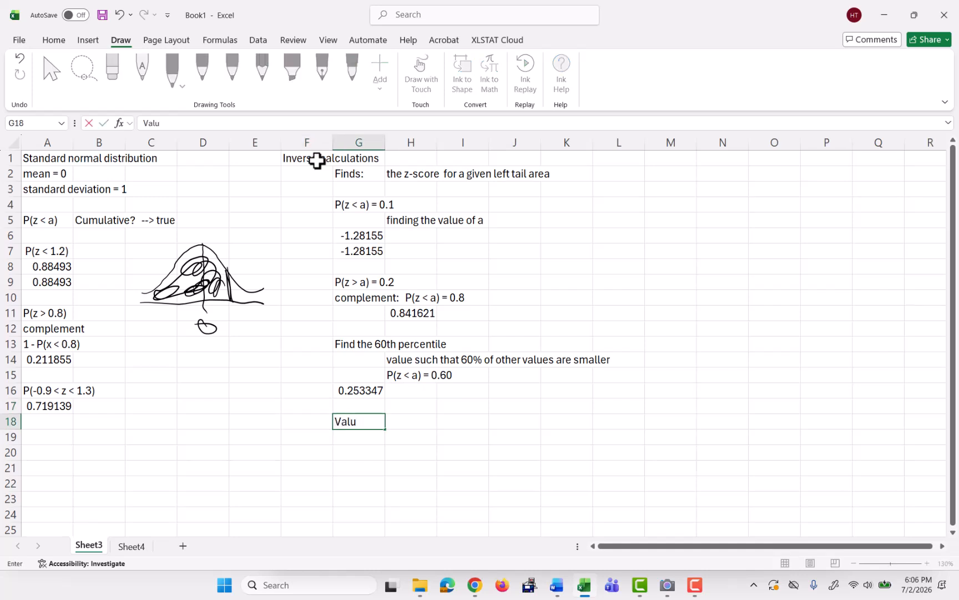
{"action": "type", "text": "e such that the"}
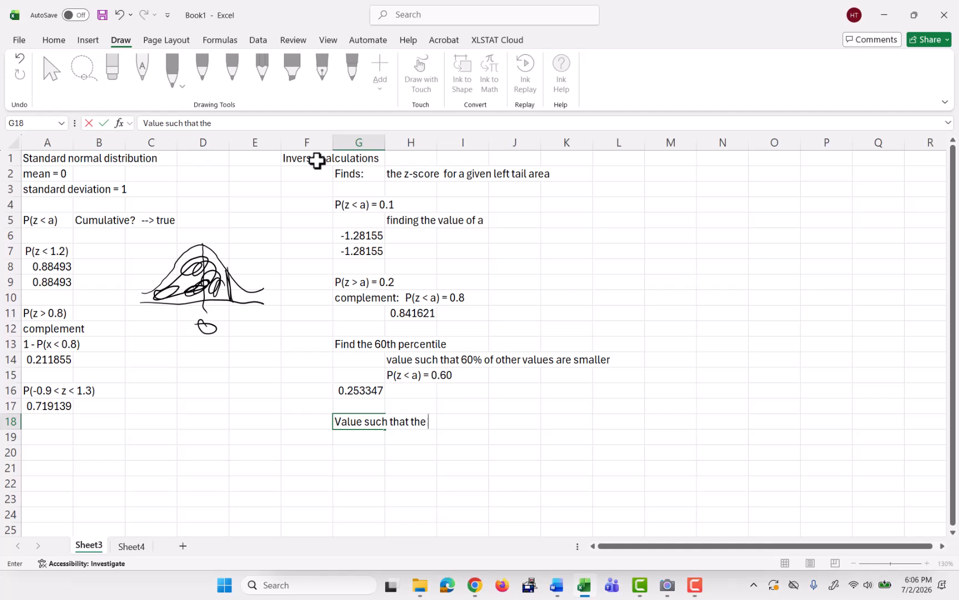
{"action": "left_click", "coordinate": [162, 123]}
{"action": "type", "text": "s"}
{"action": "left_click", "coordinate": [232, 127]}
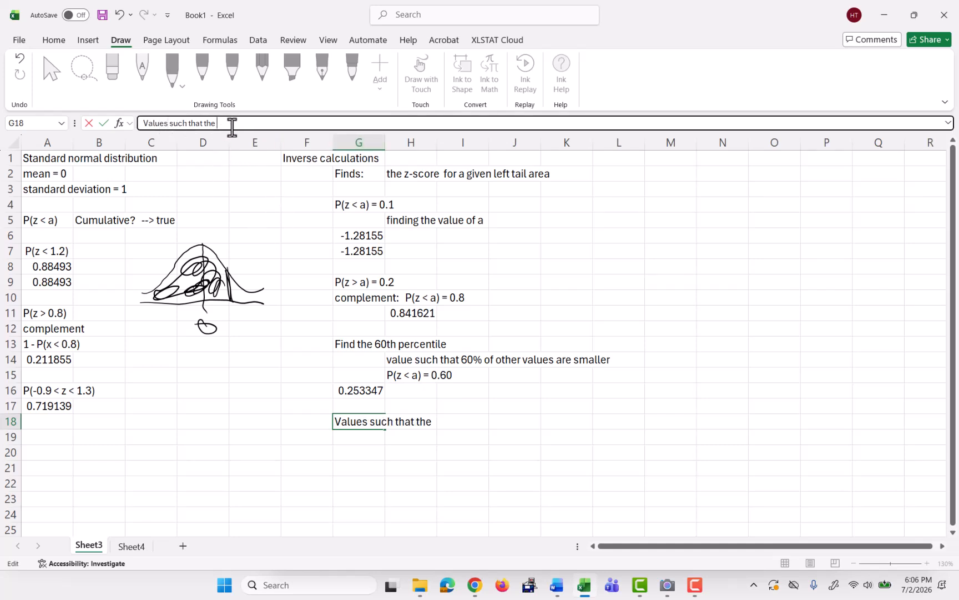
{"action": "type", "text": "middle 90% of the da"}
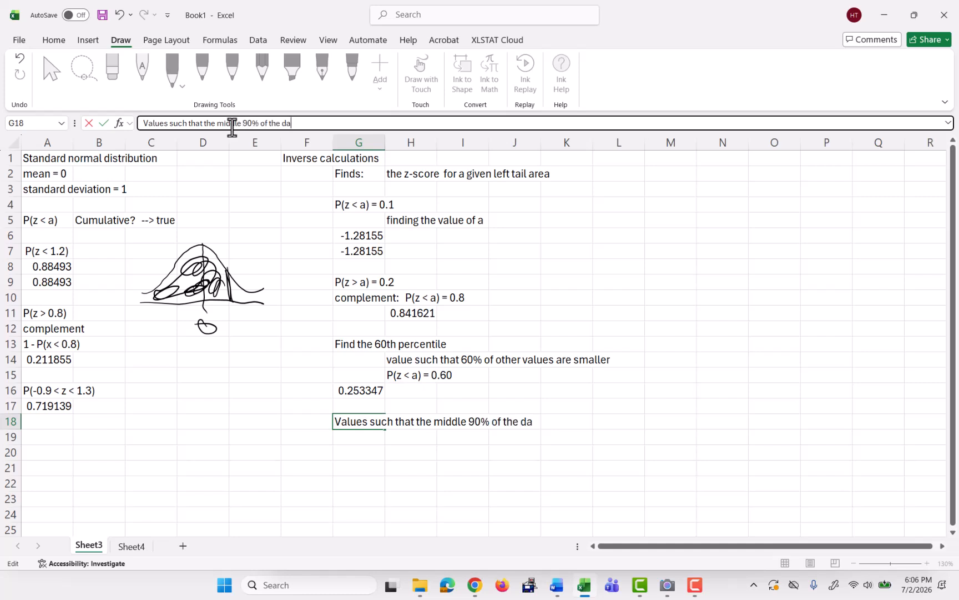
{"action": "type", "text": "ta is between them"}
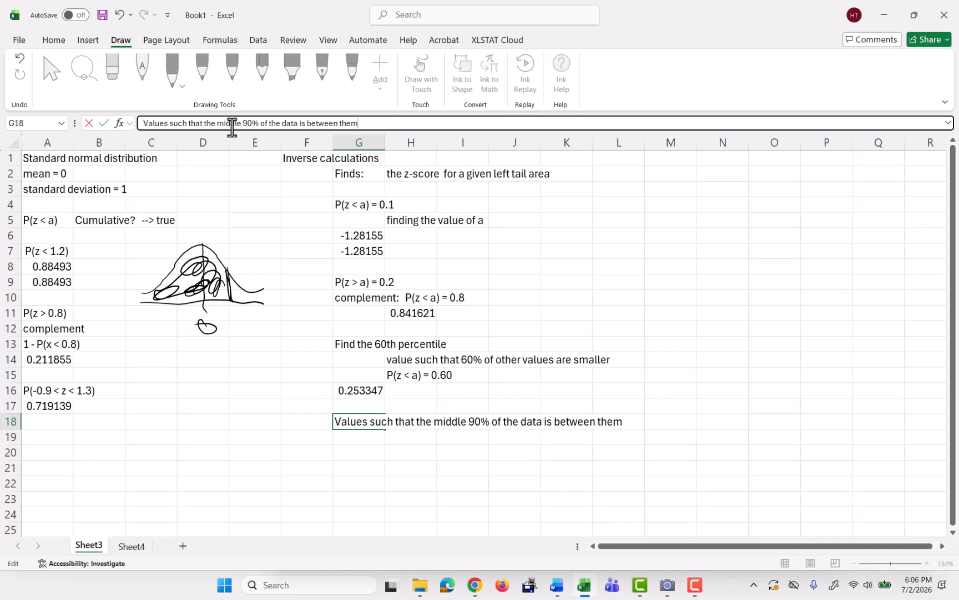
{"action": "key", "text": "Return"}
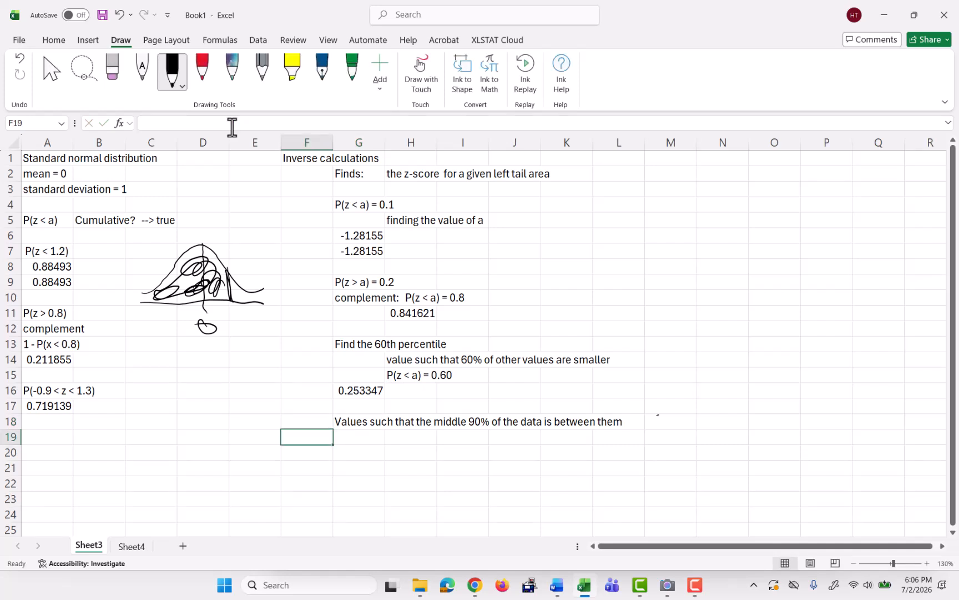
Sketch a normal curve with two boundary lines and label the middle area 90% in black ink.
{"action": "mouse_move", "coordinate": [658, 415]}
{"action": "left_mouse_down"}
{"action": "mouse_move", "coordinate": [695, 395]}
{"action": "mouse_move", "coordinate": [742, 348]}
{"action": "mouse_move", "coordinate": [795, 409]}
{"action": "mouse_move", "coordinate": [828, 412]}
{"action": "mouse_move", "coordinate": [787, 423]}
{"action": "mouse_move", "coordinate": [841, 425]}
{"action": "left_mouse_up"}
{"action": "left_click_drag", "start_coordinate": [701, 378], "coordinate": [706, 445]}
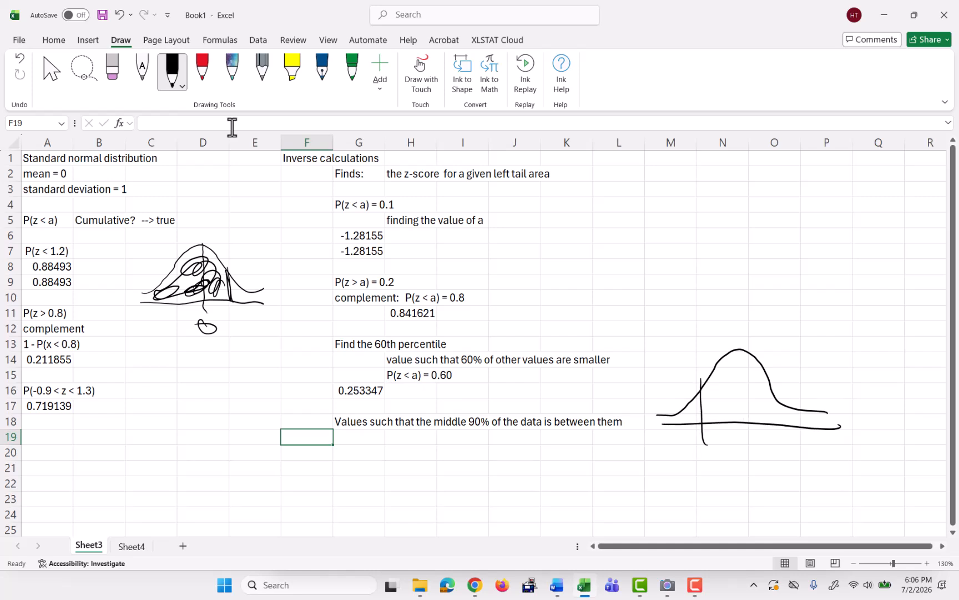
{"action": "left_click_drag", "start_coordinate": [771, 380], "coordinate": [778, 434]}
{"action": "left_click_drag", "start_coordinate": [732, 383], "coordinate": [729, 414]}
{"action": "mouse_move", "coordinate": [747, 388]}
{"action": "left_mouse_down"}
{"action": "mouse_move", "coordinate": [743, 404]}
{"action": "mouse_move", "coordinate": [749, 396]}
{"action": "left_mouse_up"}
{"action": "mouse_move", "coordinate": [758, 382]}
{"action": "left_mouse_down"}
{"action": "mouse_move", "coordinate": [759, 402]}
{"action": "mouse_move", "coordinate": [772, 406]}
{"action": "left_mouse_up"}
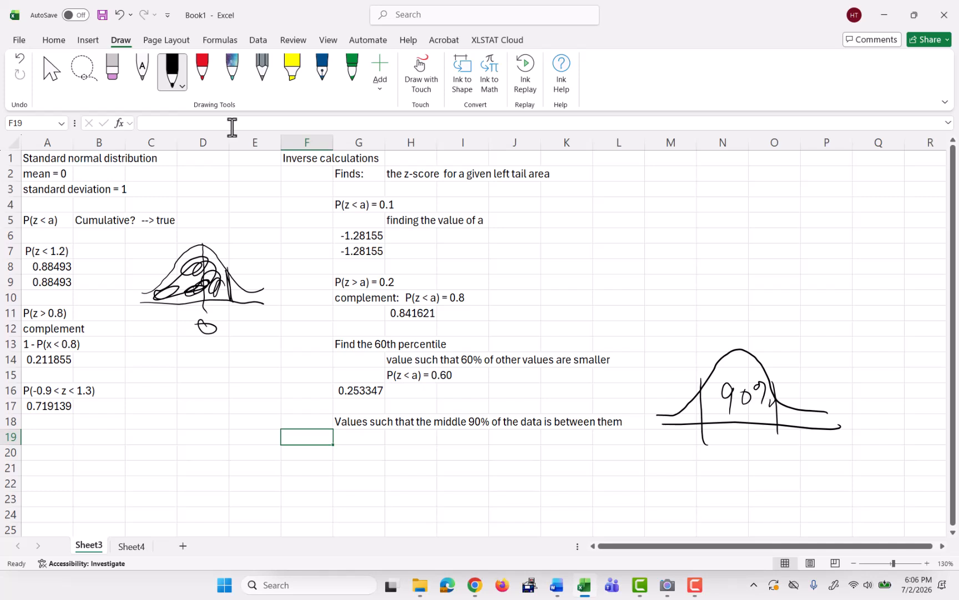
Annotate the sketch in red ink with 10% outside and 5% in each tail.
{"action": "left_click", "coordinate": [202, 68]}
{"action": "mouse_move", "coordinate": [734, 324]}
{"action": "left_mouse_down"}
{"action": "mouse_move", "coordinate": [737, 342]}
{"action": "mouse_move", "coordinate": [762, 326]}
{"action": "left_mouse_up"}
{"action": "mouse_move", "coordinate": [770, 320]}
{"action": "left_mouse_down"}
{"action": "mouse_move", "coordinate": [763, 341]}
{"action": "mouse_move", "coordinate": [776, 339]}
{"action": "mouse_move", "coordinate": [716, 336]}
{"action": "mouse_move", "coordinate": [776, 315]}
{"action": "left_mouse_up"}
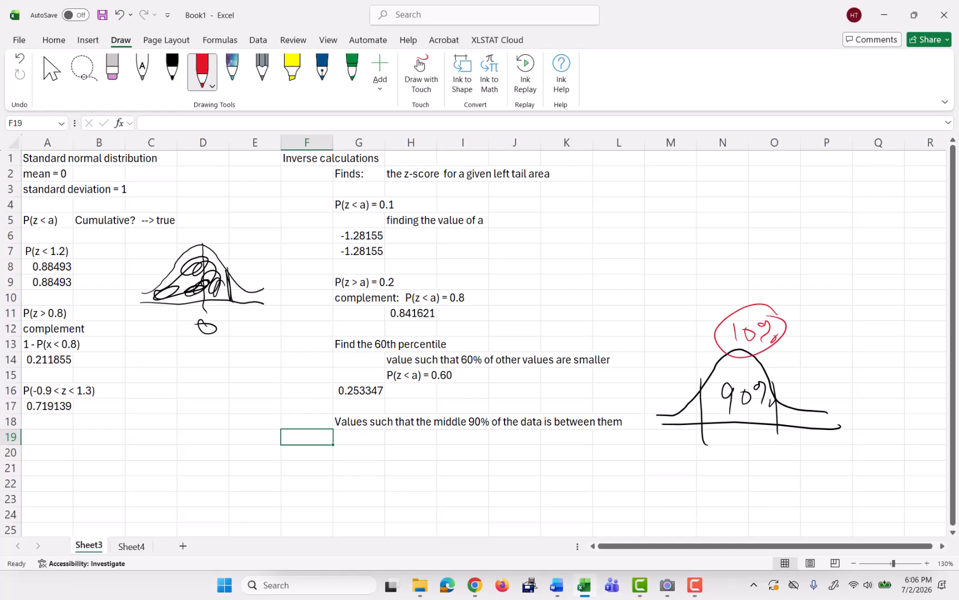
{"action": "mouse_move", "coordinate": [720, 339]}
{"action": "left_mouse_down"}
{"action": "mouse_move", "coordinate": [684, 377]}
{"action": "mouse_move", "coordinate": [690, 390]}
{"action": "mouse_move", "coordinate": [661, 426]}
{"action": "mouse_move", "coordinate": [674, 407]}
{"action": "left_mouse_up"}
{"action": "mouse_move", "coordinate": [686, 395]}
{"action": "left_mouse_down"}
{"action": "mouse_move", "coordinate": [675, 416]}
{"action": "mouse_move", "coordinate": [688, 418]}
{"action": "left_mouse_up"}
{"action": "left_click_drag", "start_coordinate": [770, 353], "coordinate": [793, 383]}
{"action": "mouse_move", "coordinate": [785, 379]}
{"action": "left_mouse_down"}
{"action": "mouse_move", "coordinate": [797, 392]}
{"action": "mouse_move", "coordinate": [792, 406]}
{"action": "left_mouse_up"}
{"action": "left_click_drag", "start_coordinate": [795, 403], "coordinate": [786, 424]}
{"action": "left_click_drag", "start_coordinate": [806, 408], "coordinate": [801, 419]}
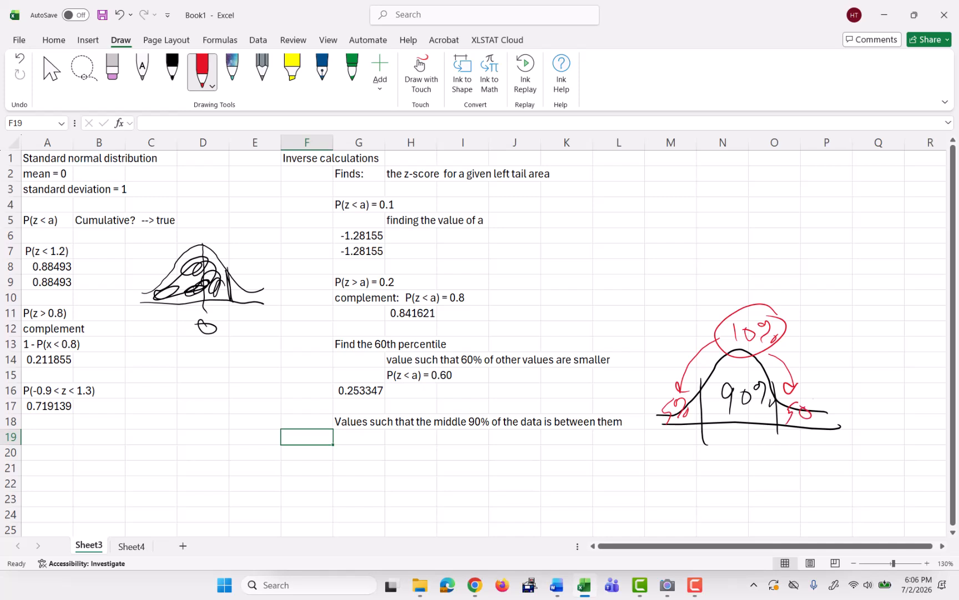
{"action": "key", "text": "ctrl+z"}
{"action": "mouse_move", "coordinate": [804, 403]}
{"action": "left_mouse_down"}
{"action": "mouse_move", "coordinate": [805, 424]}
{"action": "mouse_move", "coordinate": [821, 421]}
{"action": "left_mouse_up"}
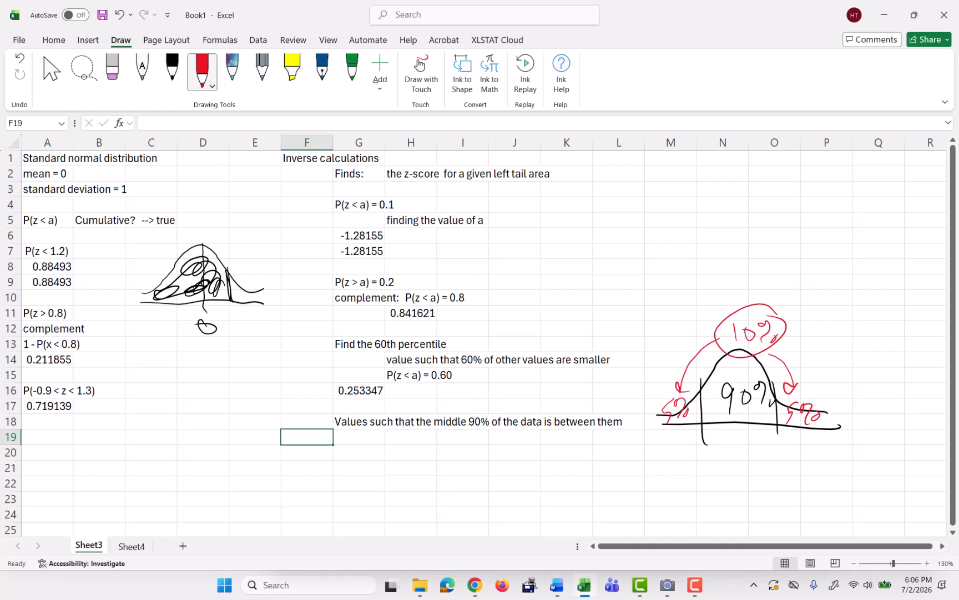
Mark the two boundaries in red and label their cumulative areas 0.05 and 0.95.
{"action": "mouse_move", "coordinate": [701, 382]}
{"action": "left_mouse_down"}
{"action": "mouse_move", "coordinate": [707, 448]}
{"action": "mouse_move", "coordinate": [660, 462]}
{"action": "mouse_move", "coordinate": [666, 451]}
{"action": "mouse_move", "coordinate": [685, 459]}
{"action": "mouse_move", "coordinate": [705, 448]}
{"action": "mouse_move", "coordinate": [699, 466]}
{"action": "left_mouse_up"}
{"action": "left_click", "coordinate": [677, 459]}
{"action": "left_click_drag", "start_coordinate": [700, 453], "coordinate": [708, 454]}
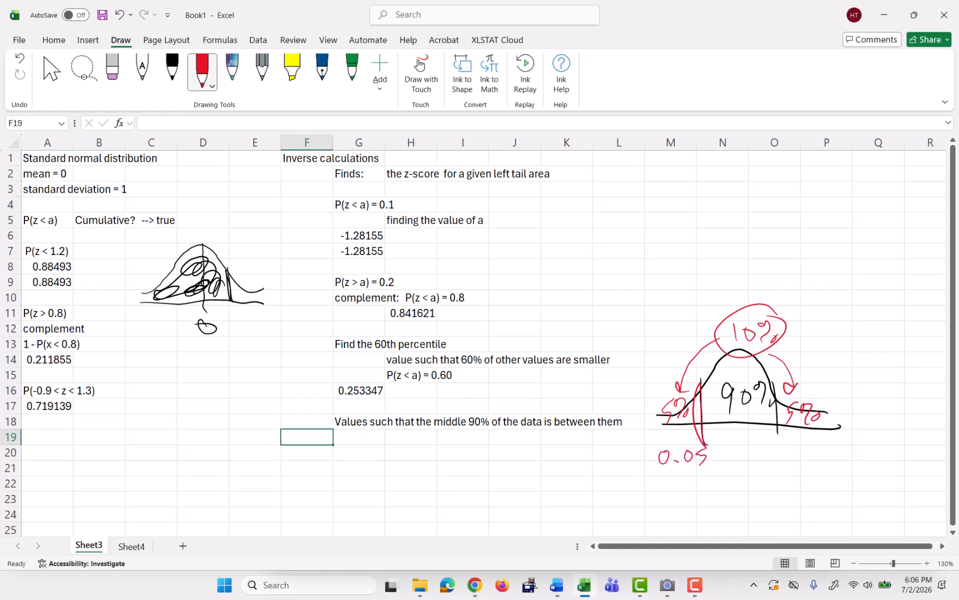
{"action": "left_click_drag", "start_coordinate": [781, 383], "coordinate": [788, 459]}
{"action": "left_click_drag", "start_coordinate": [783, 405], "coordinate": [791, 468]}
{"action": "left_click_drag", "start_coordinate": [728, 415], "coordinate": [758, 410]}
{"action": "mouse_move", "coordinate": [780, 450]}
{"action": "left_mouse_down"}
{"action": "mouse_move", "coordinate": [756, 451]}
{"action": "mouse_move", "coordinate": [766, 456]}
{"action": "mouse_move", "coordinate": [739, 466]}
{"action": "mouse_move", "coordinate": [757, 480]}
{"action": "mouse_move", "coordinate": [767, 469]}
{"action": "mouse_move", "coordinate": [767, 479]}
{"action": "left_mouse_up"}
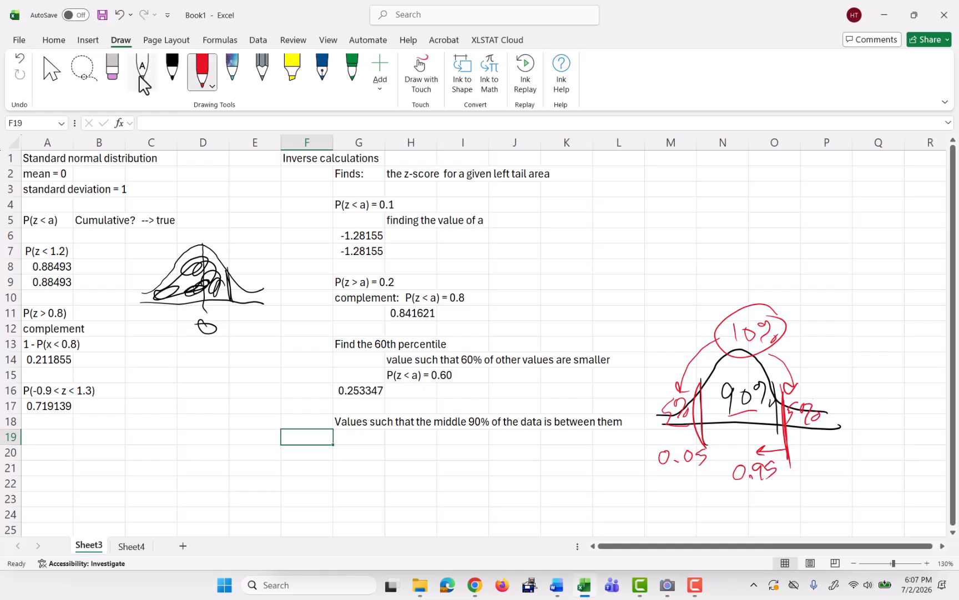
Label H19 left and compute the left boundary in I19 with NORM.S.INV of 0.05.
{"action": "left_click", "coordinate": [403, 424]}
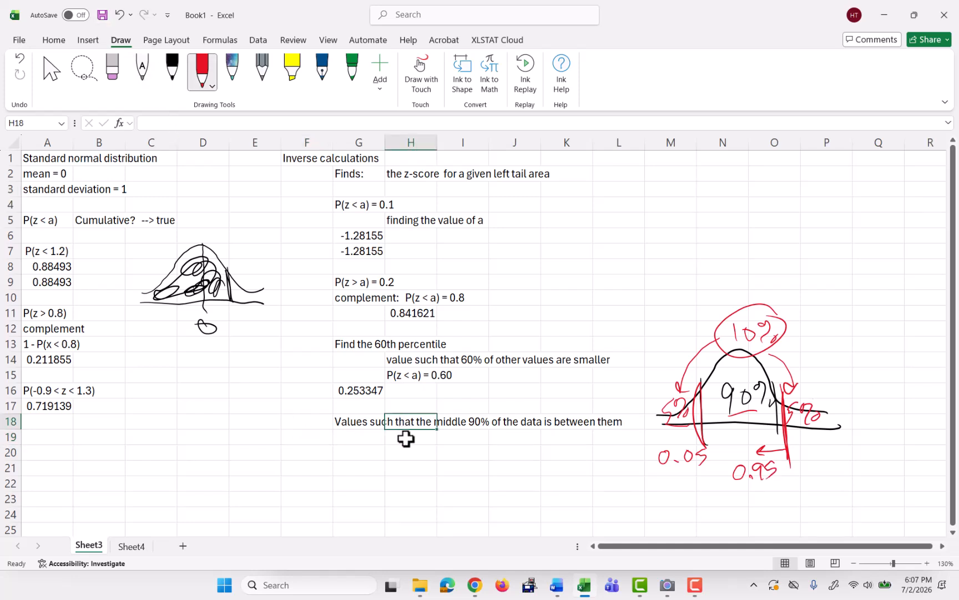
{"action": "left_click", "coordinate": [407, 436]}
{"action": "type", "text": "left"}
{"action": "key", "text": "Tab"}
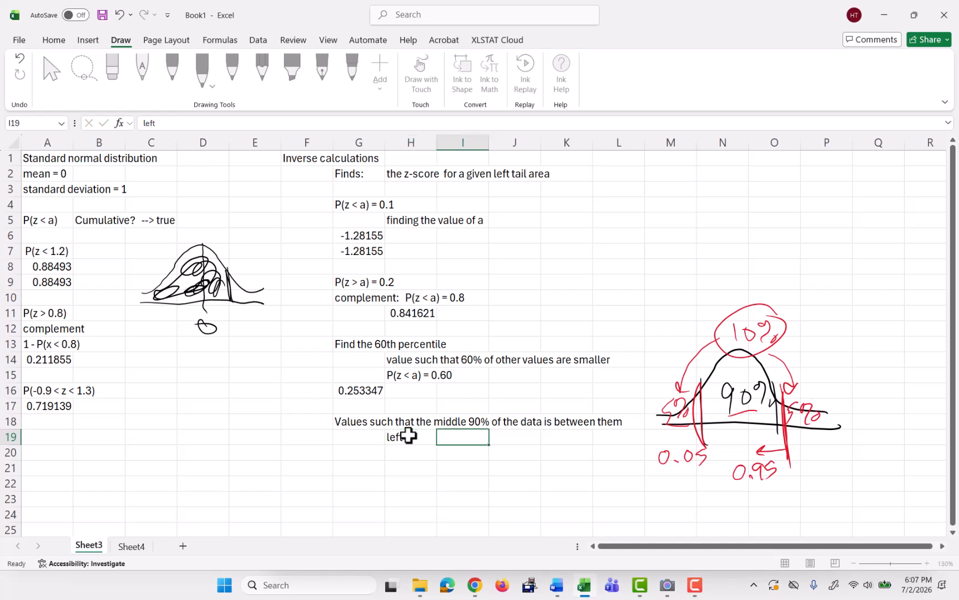
{"action": "type", "text": "=no"}
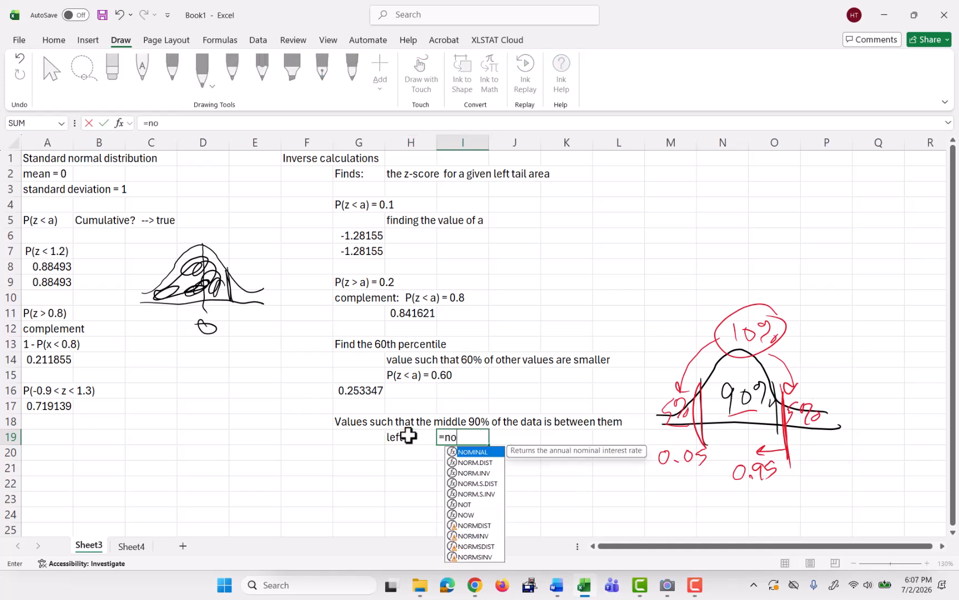
{"action": "type", "text": "rm.s.inv"}
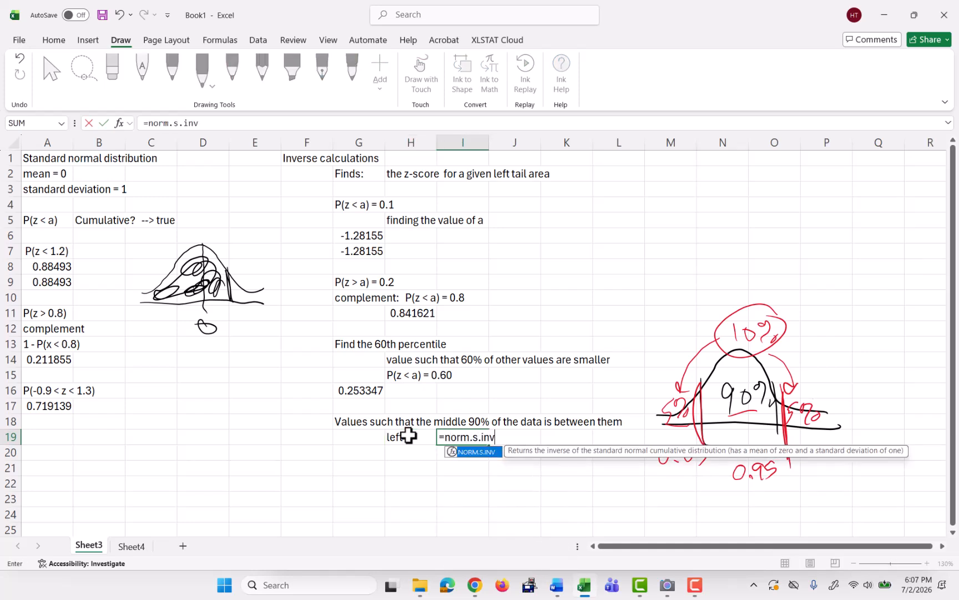
{"action": "type", "text": "(0.05"}
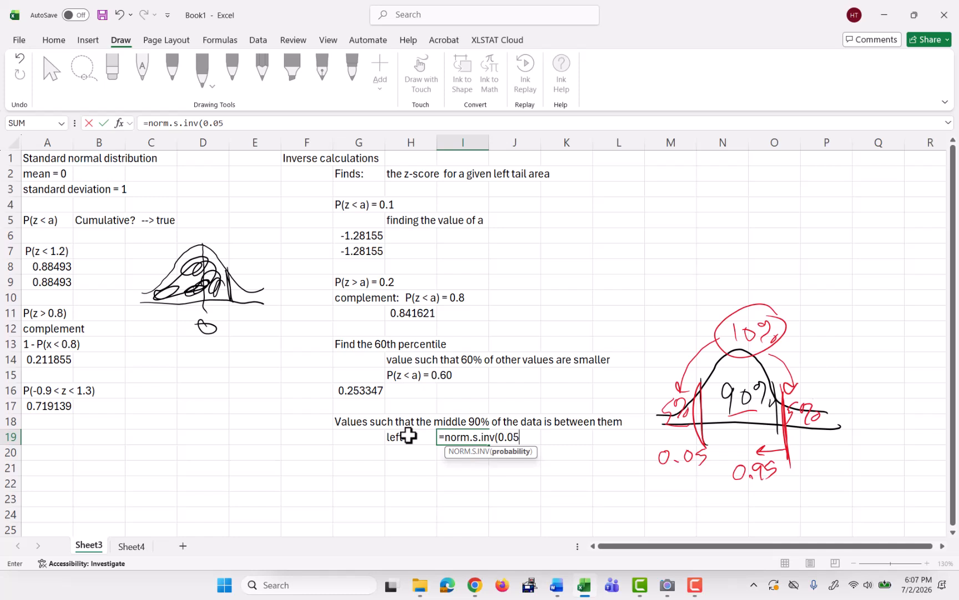
{"action": "key", "text": "Return"}
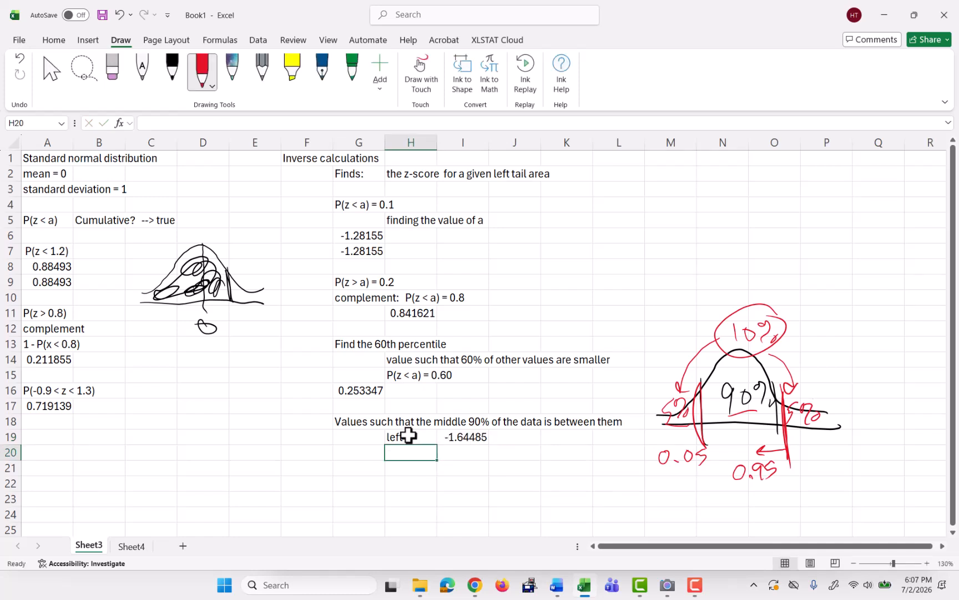
Label H20 right and compute the right boundary in I20 with NORM.S.INV of 0.95.
{"action": "type", "text": "right"}
{"action": "key", "text": "Tab"}
{"action": "type", "text": "="}
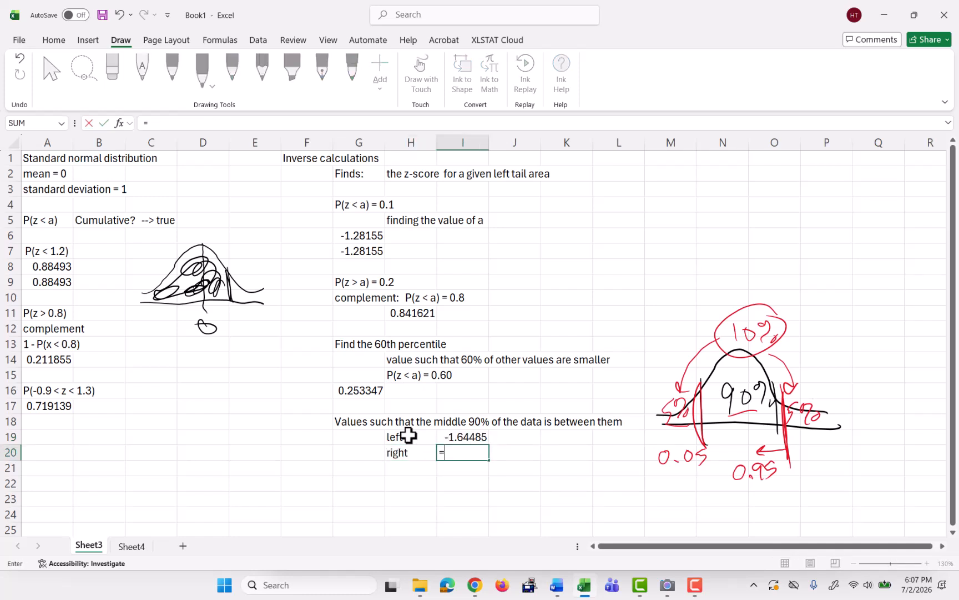
{"action": "type", "text": "norm.s.inv"}
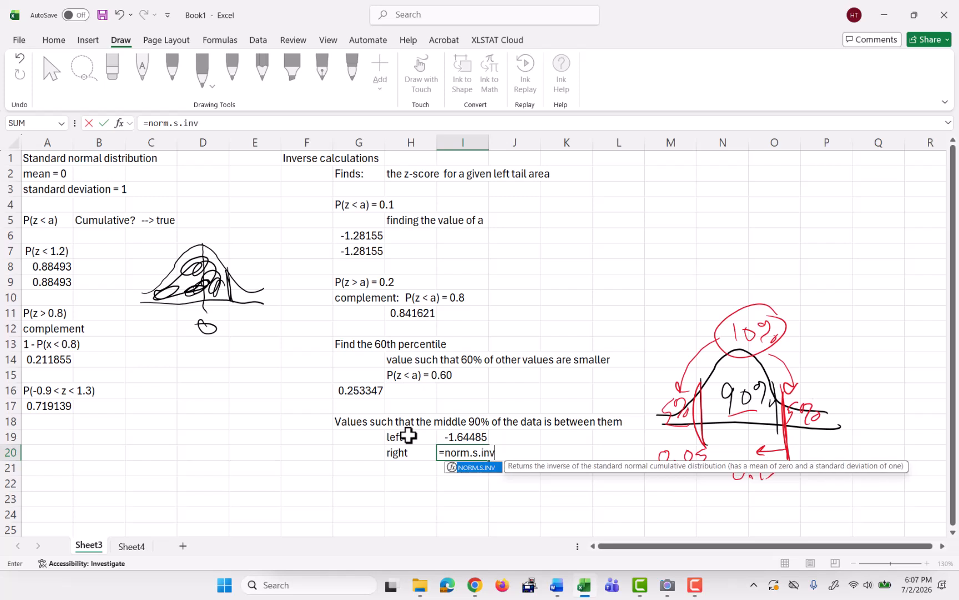
{"action": "type", "text": "(0.95"}
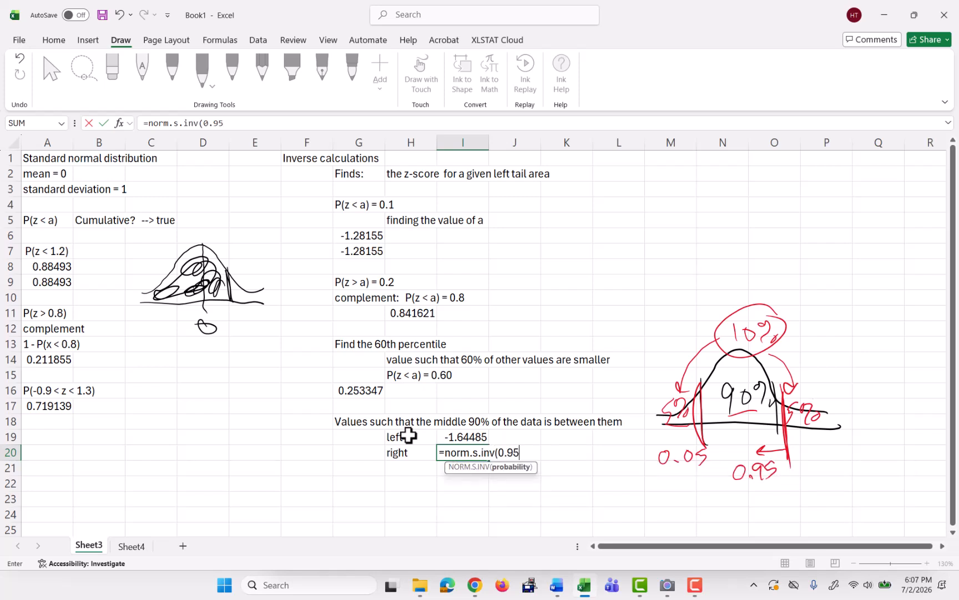
{"action": "key", "text": "Return"}
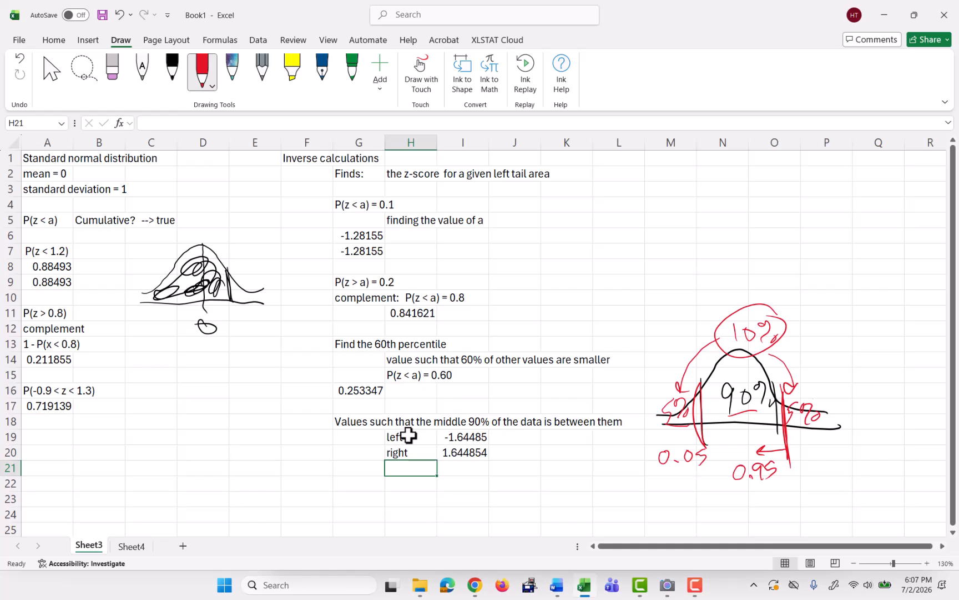
Switch to Sheet4 and enter the heading General normal distributions in A1.
{"action": "left_click", "coordinate": [129, 544]}
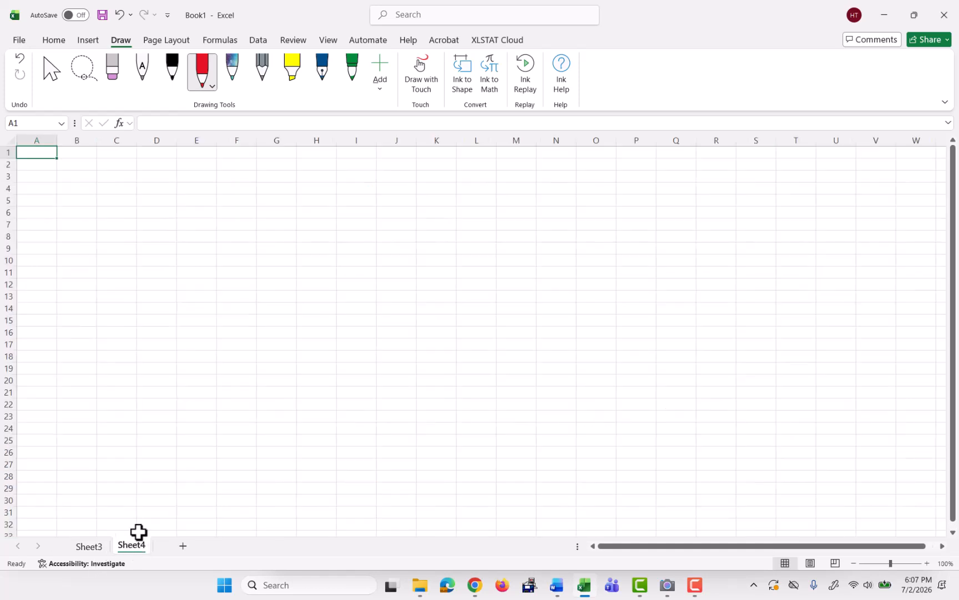
{"action": "type", "text": "General"}
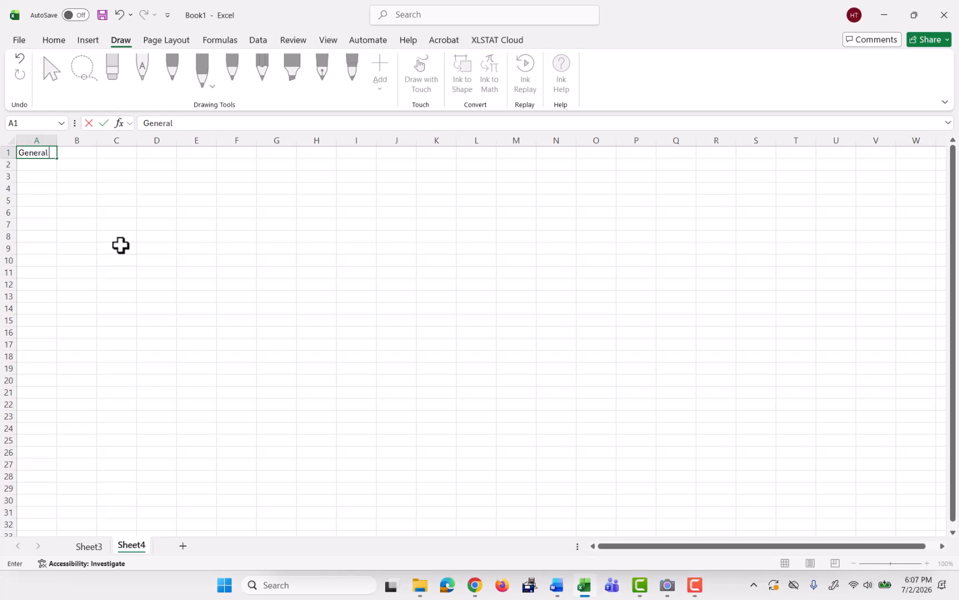
{"action": "type", "text": " normal distributions"}
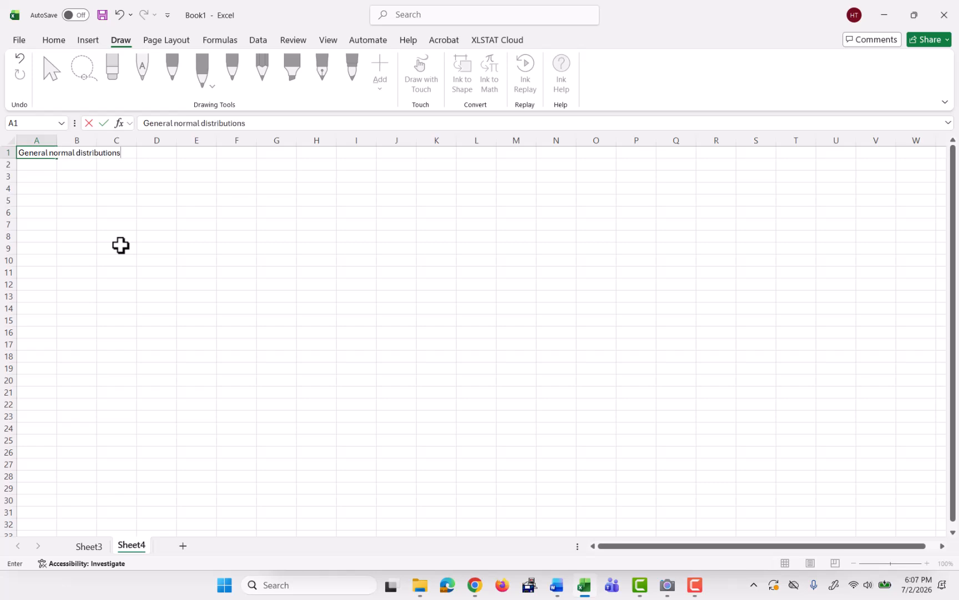
{"action": "key", "text": "Return"}
Enter mean = anything in A2 and standard deviation >0 in A3.
{"action": "type", "text": "mean"}
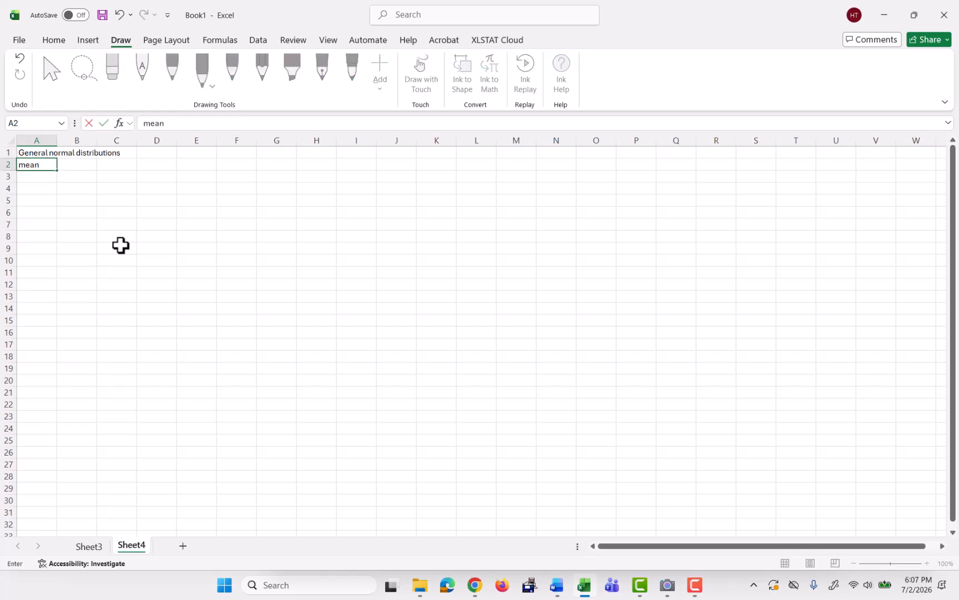
{"action": "type", "text": " = anything"}
{"action": "key", "text": "Return"}
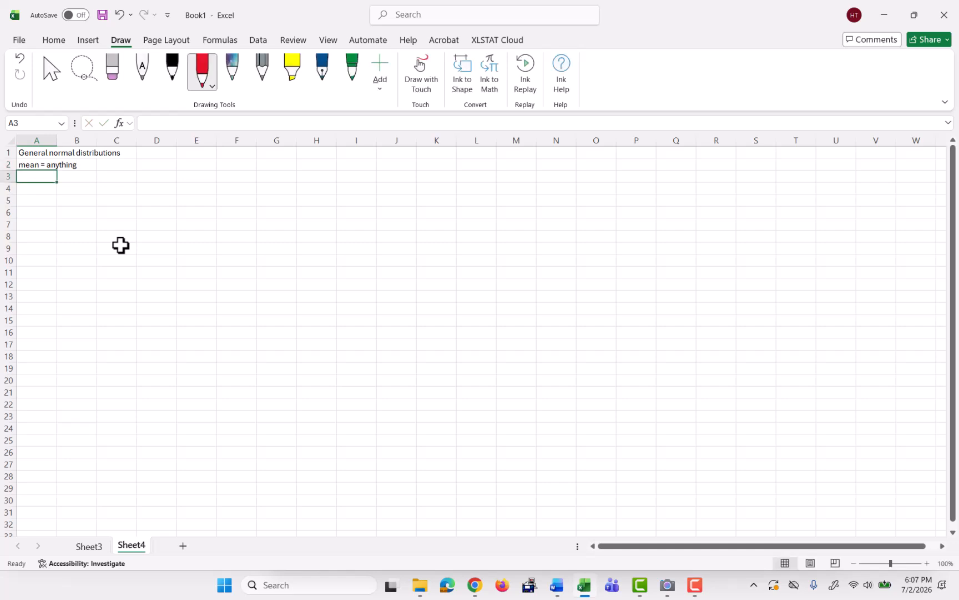
{"action": "type", "text": "standa"}
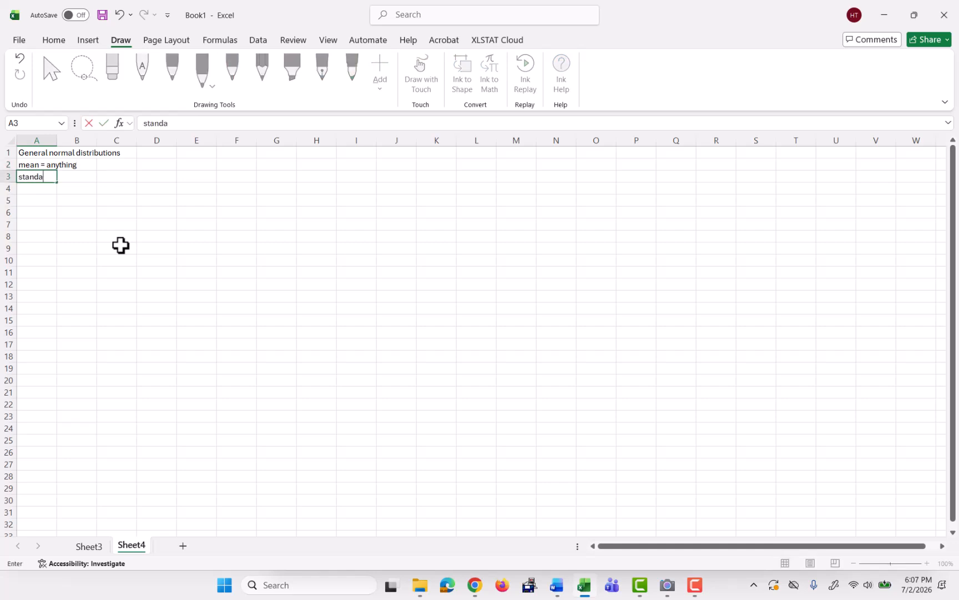
{"action": "type", "text": "rd deviation >0"}
{"action": "key", "text": "Return"}
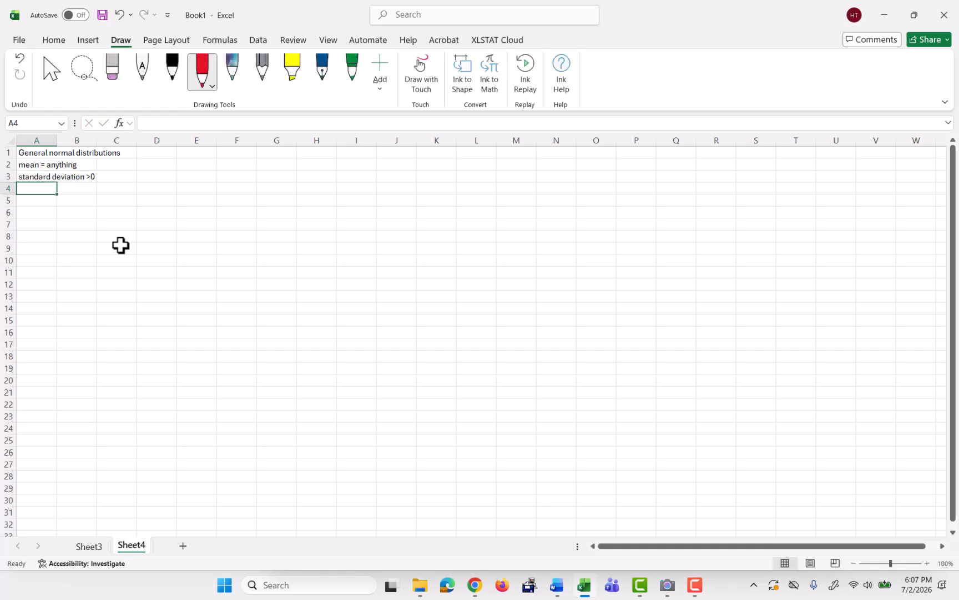
Enter For a population with in cell A5.
{"action": "scroll", "coordinate": [258, 350], "scroll_direction": "up", "scroll_amount": 3, "text": "ctrl"}
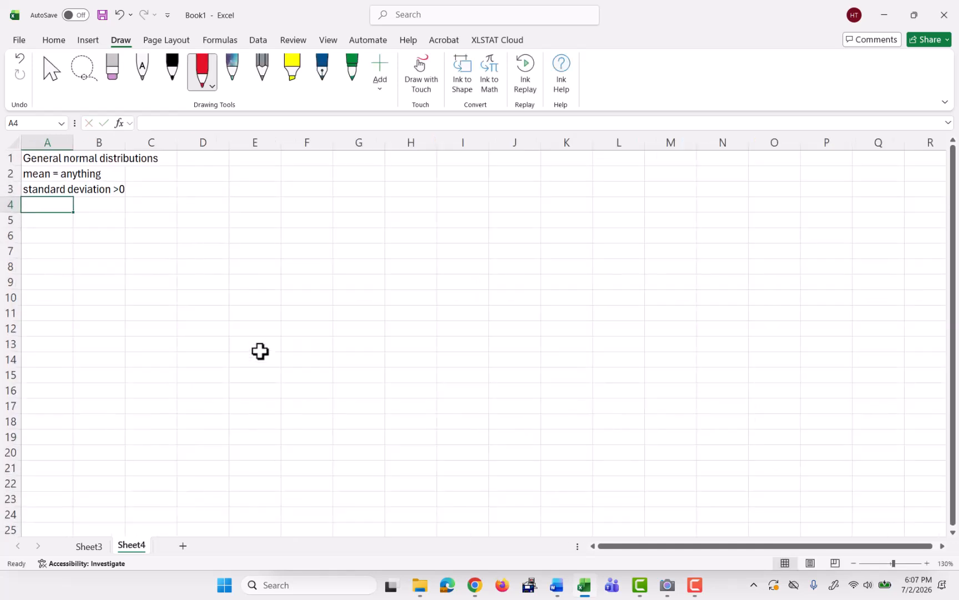
{"action": "key", "text": "Down"}
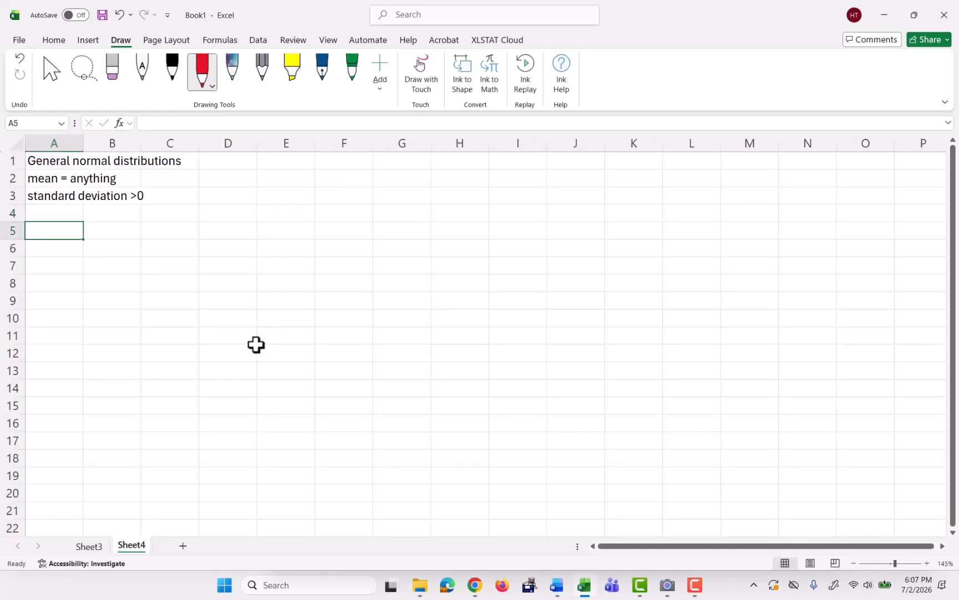
{"action": "type", "text": "For a"}
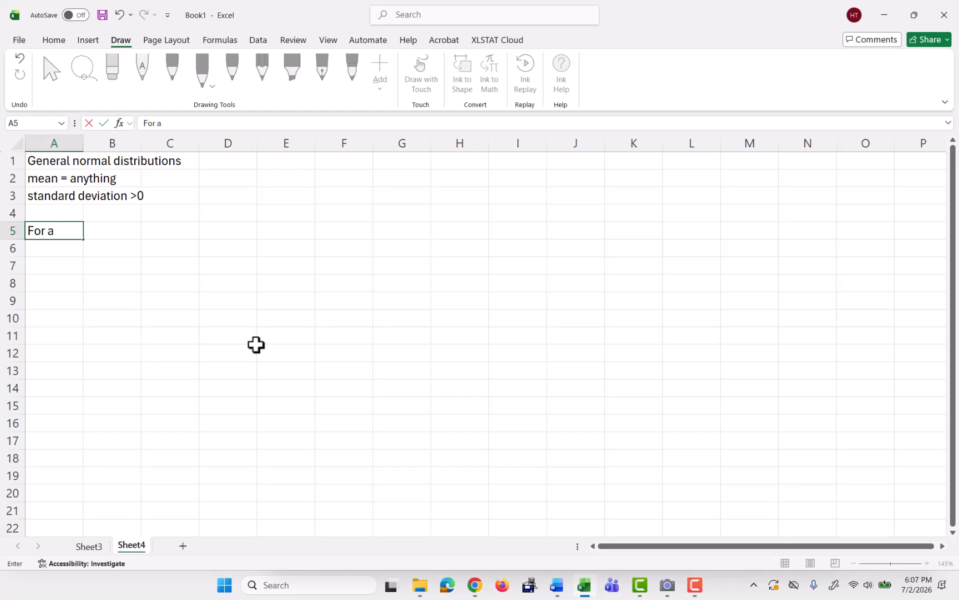
{"action": "type", "text": " population with"}
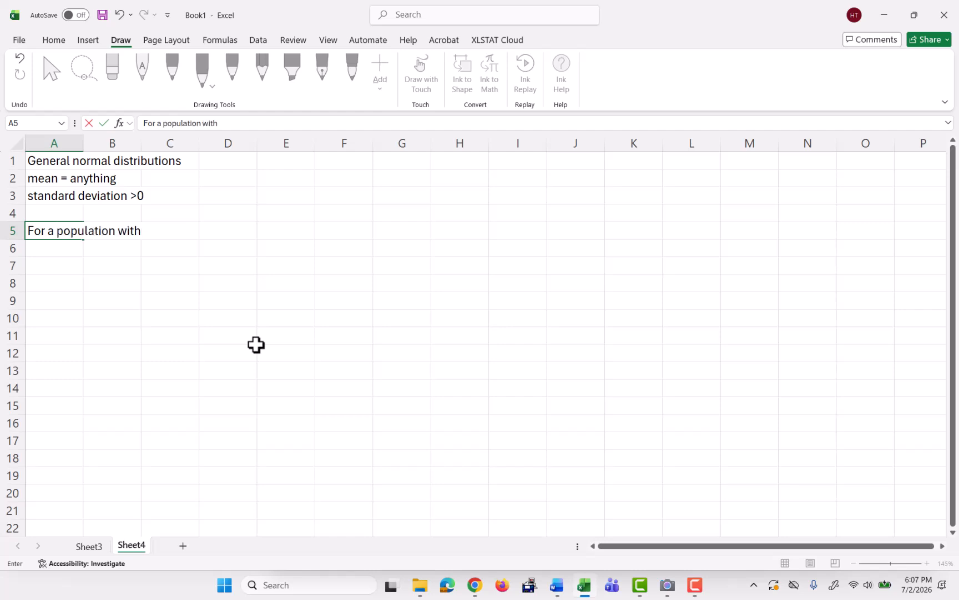
{"action": "type", "text": " mean"}
{"action": "key", "text": "BackSpace"}
{"action": "key", "text": "BackSpace"}
{"action": "key", "text": "BackSpace"}
{"action": "key", "text": "BackSpace"}
{"action": "key", "text": "BackSpace"}
{"action": "key", "text": "BackSpace"}
{"action": "key", "text": "Return"}
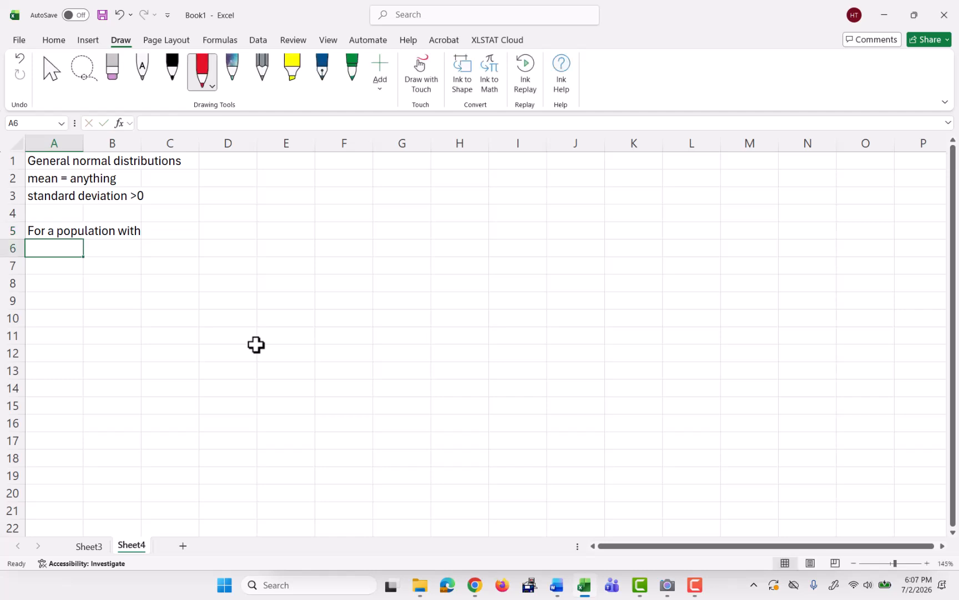
Enter mean = 30 in A6 and standard deviation = 9 in A7.
{"action": "type", "text": "mean = 30"}
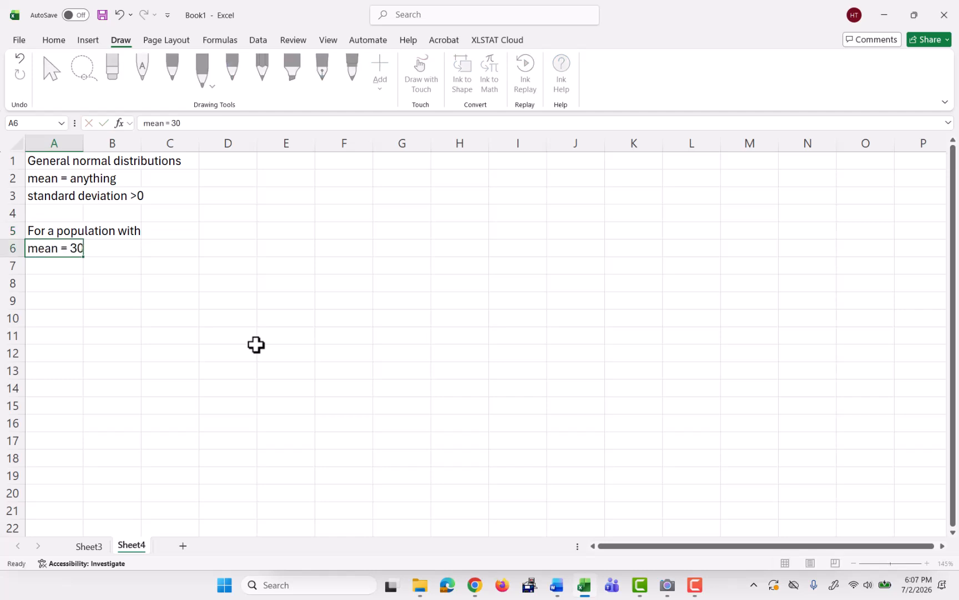
{"action": "key", "text": "Return"}
{"action": "type", "text": "standard devia"}
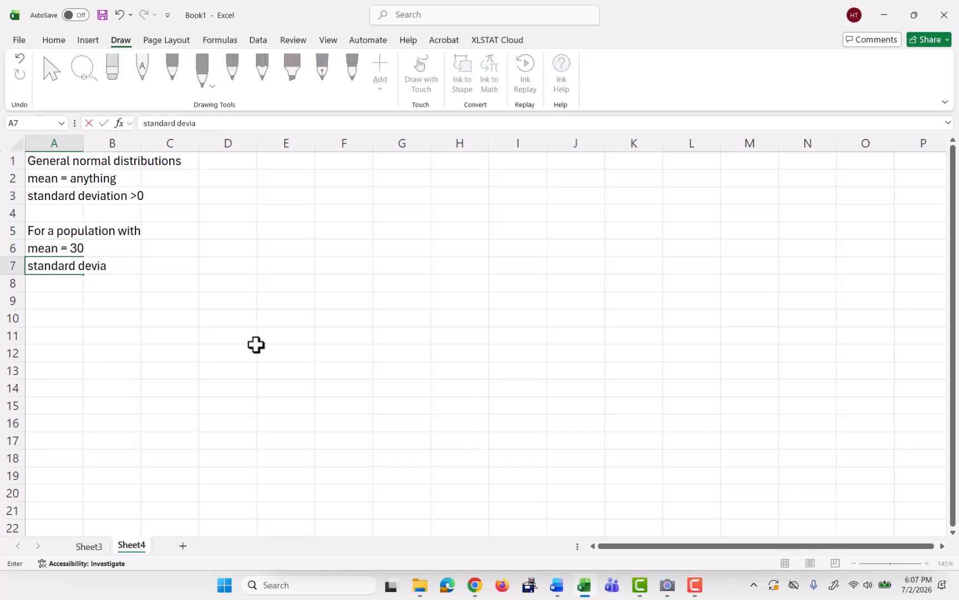
{"action": "type", "text": "tion = 9"}
{"action": "key", "text": "Return"}
{"action": "key", "text": "Return"}
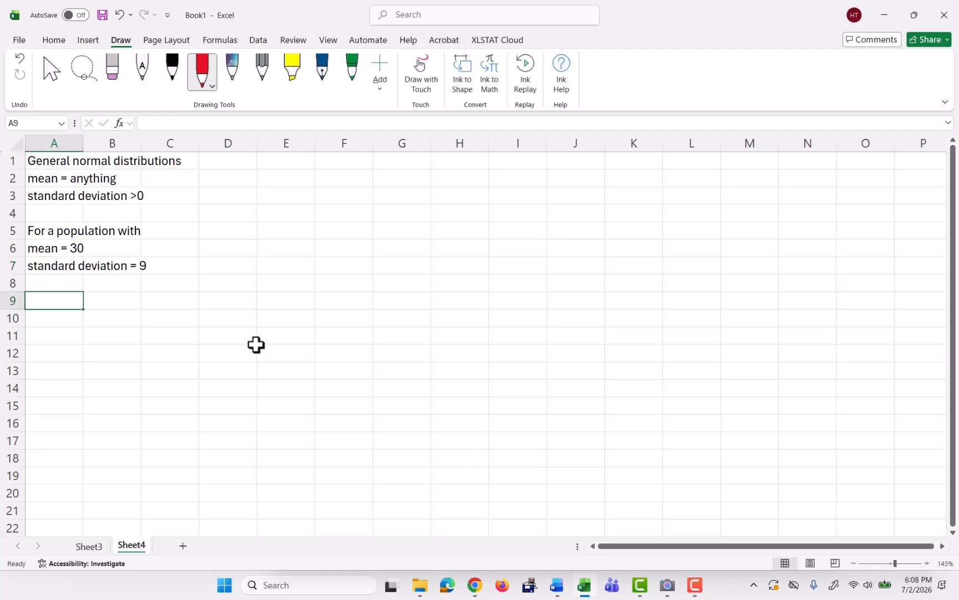
Enter Find: in A9 and the label P(x < 40) in A10.
{"action": "type", "text": "Find:"}
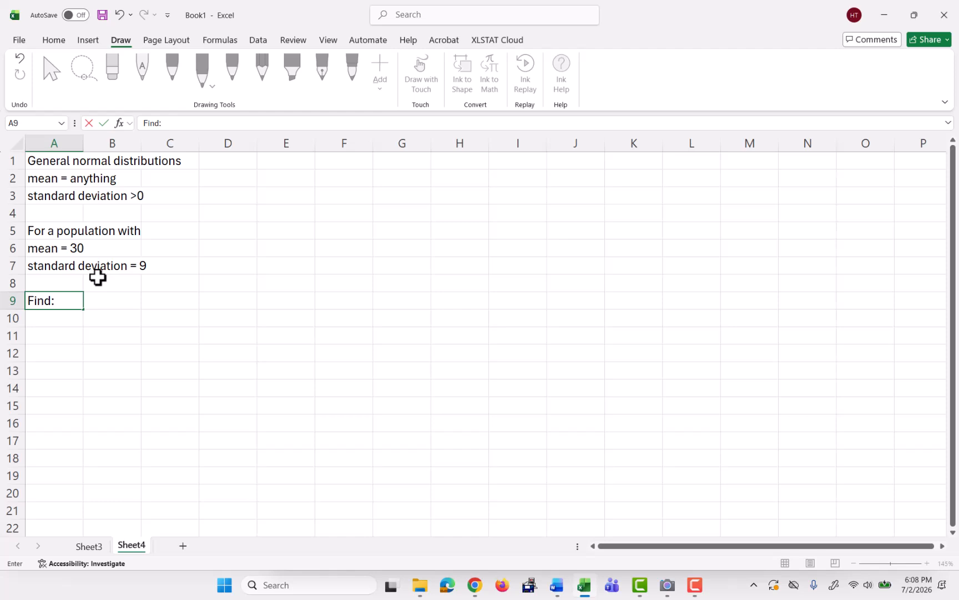
{"action": "key", "text": "Return"}
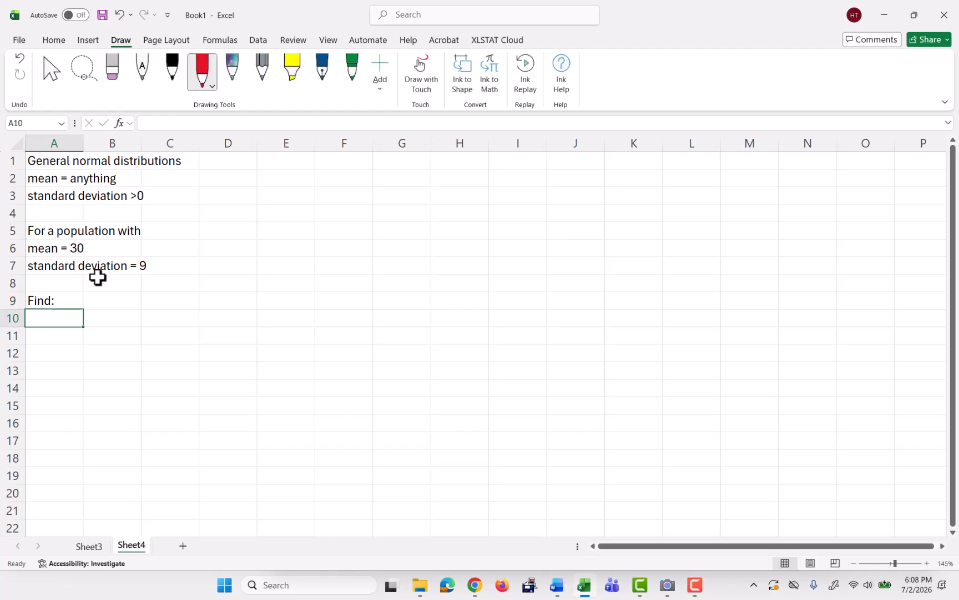
{"action": "type", "text": "P("}
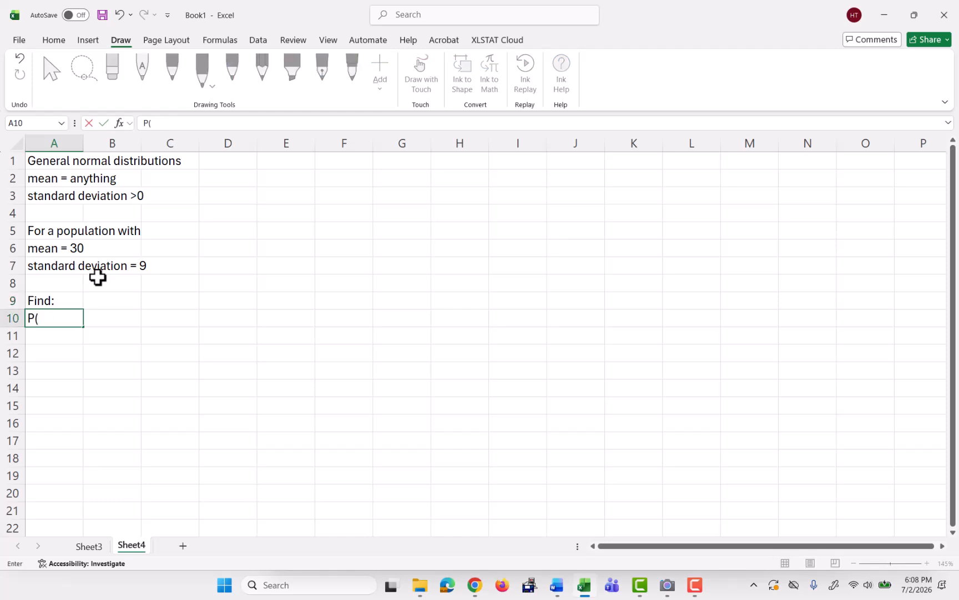
{"action": "type", "text": "x < 40)"}
{"action": "key", "text": "Return"}
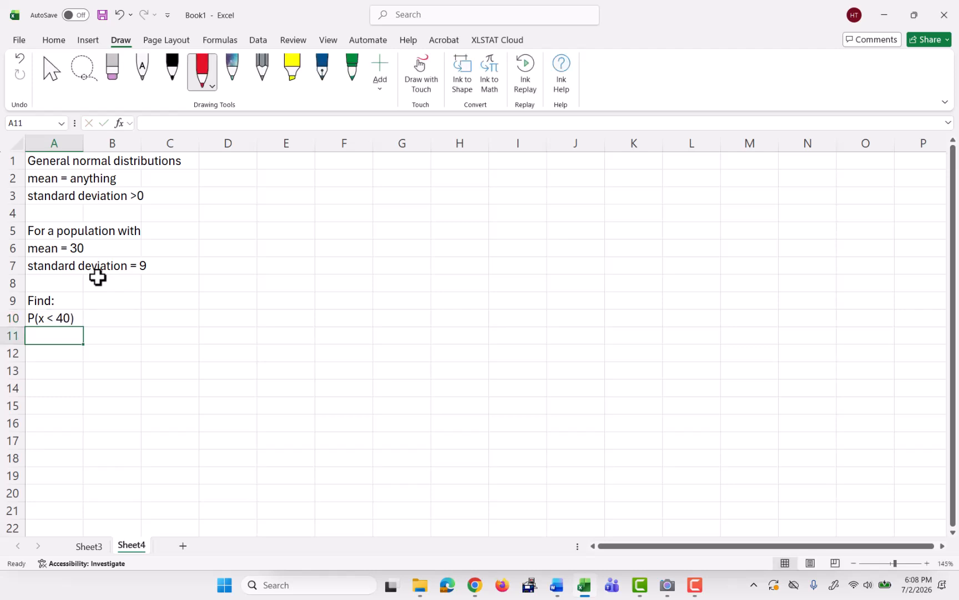
Compute P(x < 40) in A11 with =norm.dist(40,30,9,true).
{"action": "type", "text": "=norm."}
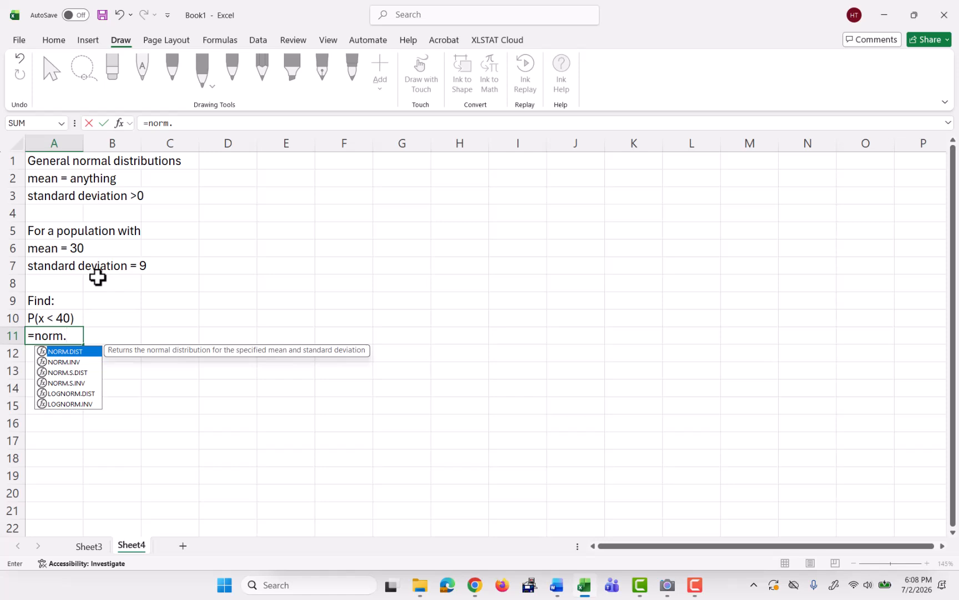
{"action": "type", "text": "dist("}
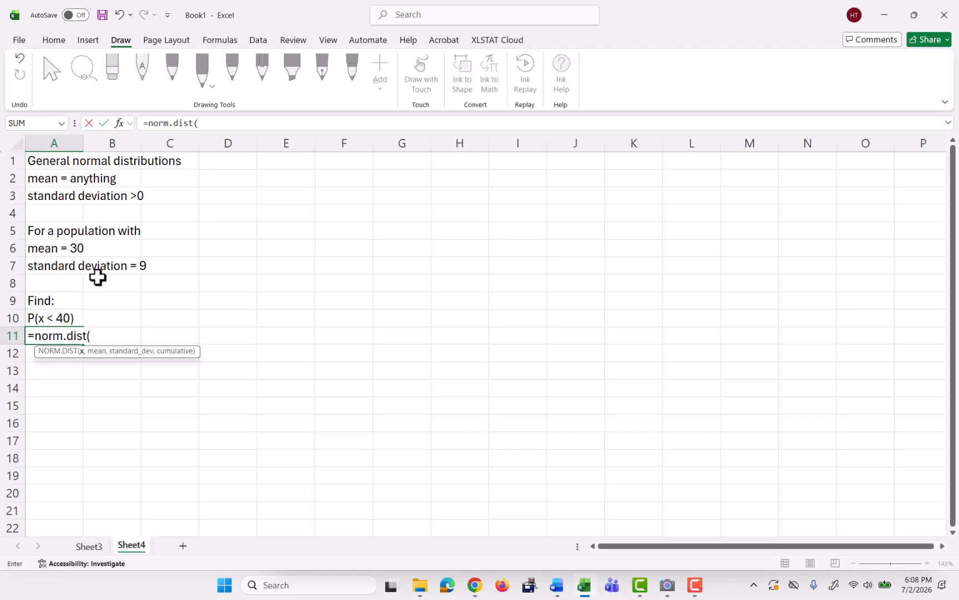
{"action": "type", "text": "40,30,9"}
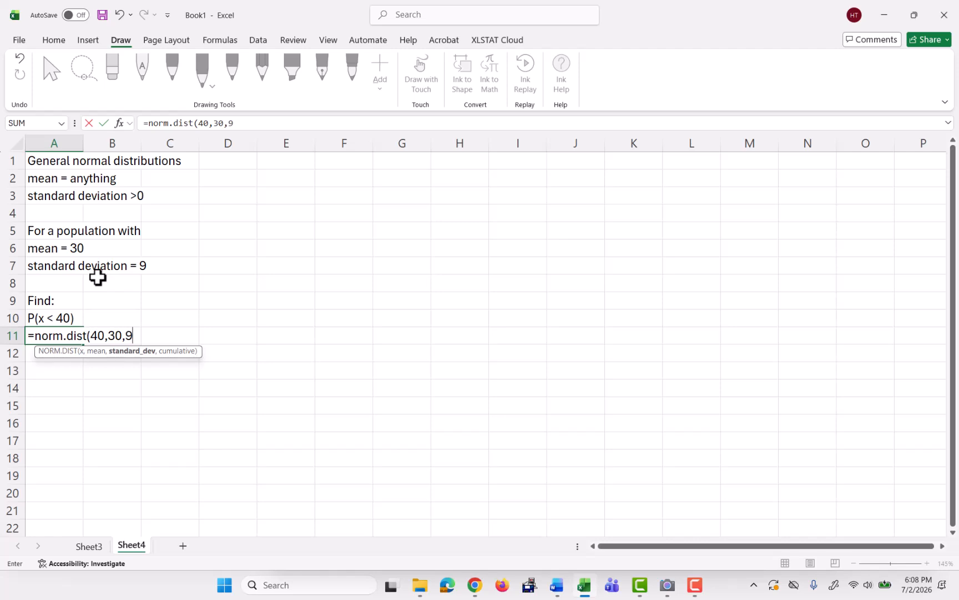
{"action": "type", "text": ",true"}
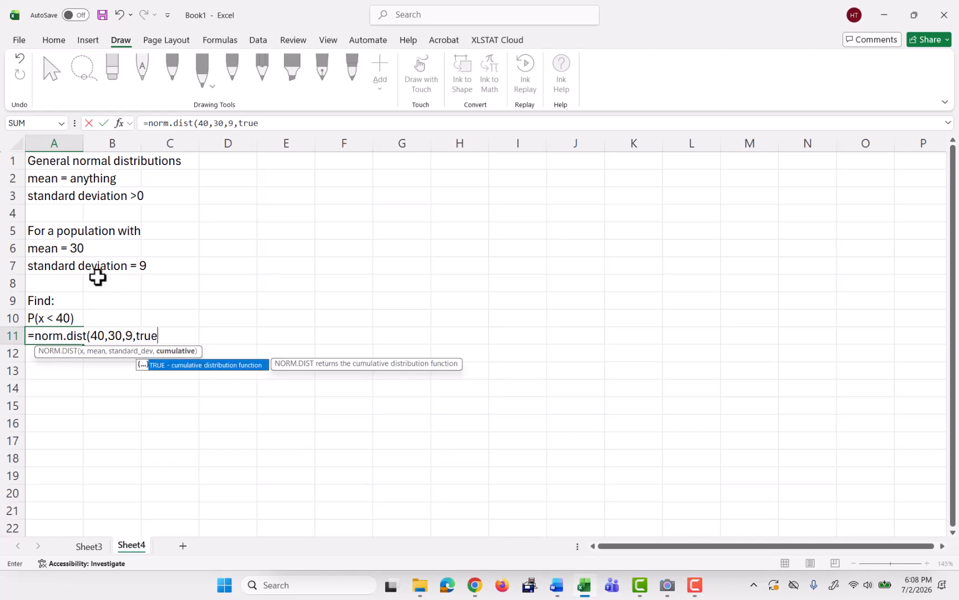
{"action": "type", "text": ")"}
{"action": "key", "text": "Return"}
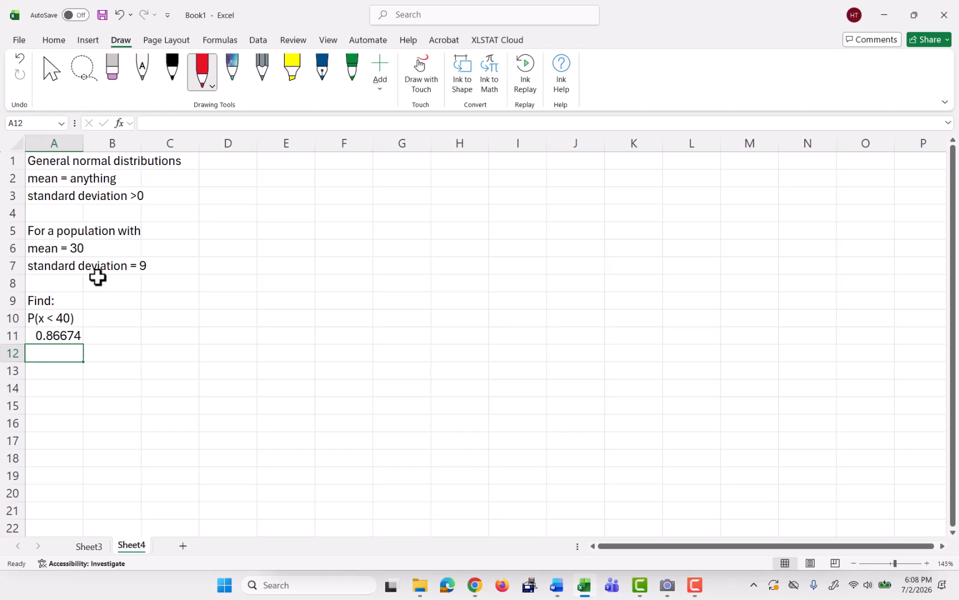
Enter the label P(x > 25) in A13.
{"action": "key", "text": "Return"}
{"action": "type", "text": "P()"}
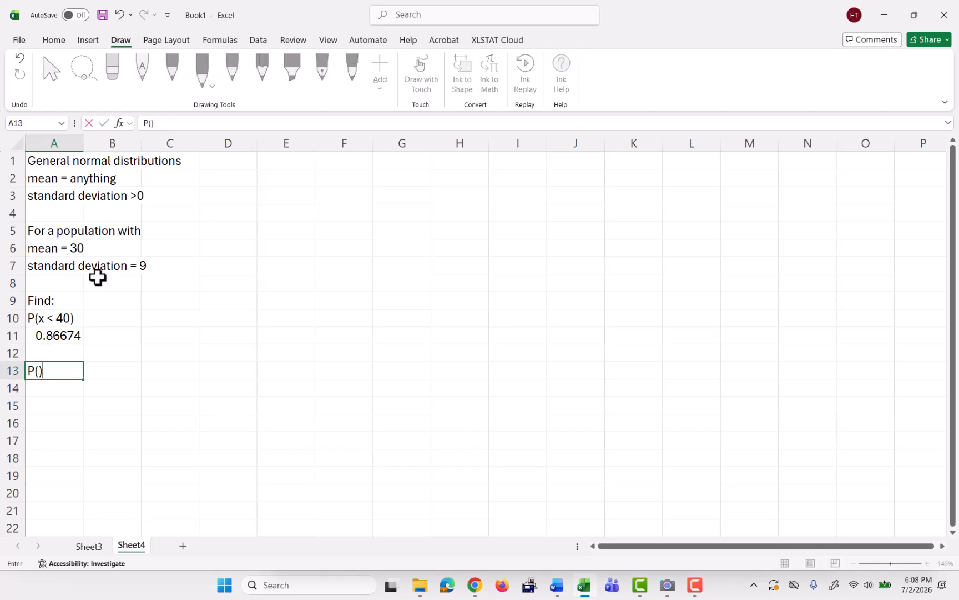
{"action": "key", "text": "BackSpace"}
{"action": "type", "text": "x > 25)"}
{"action": "key", "text": "Return"}
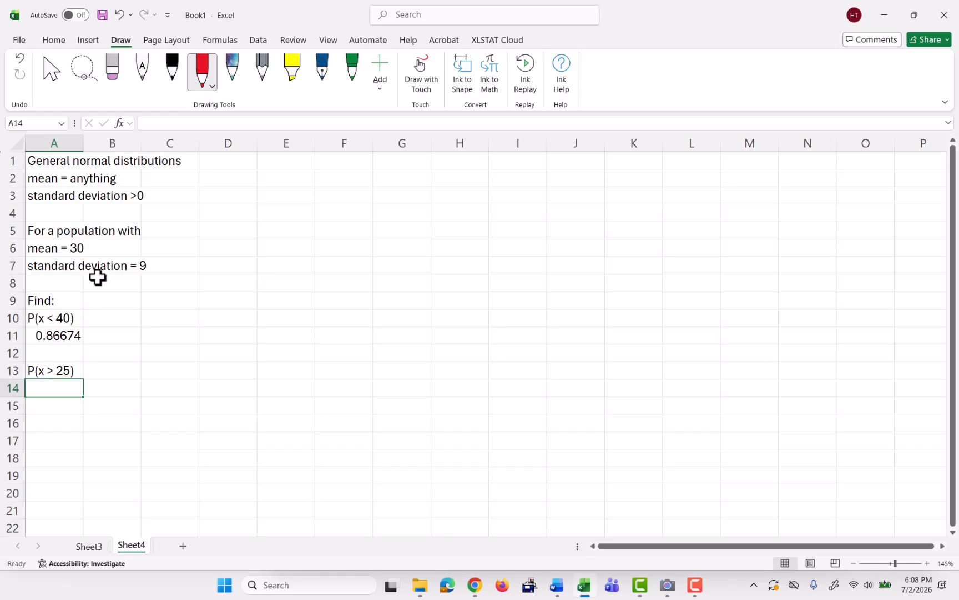
Enter complement in A14 and 1 - P(x < 25) in A15.
{"action": "type", "text": "complement"}
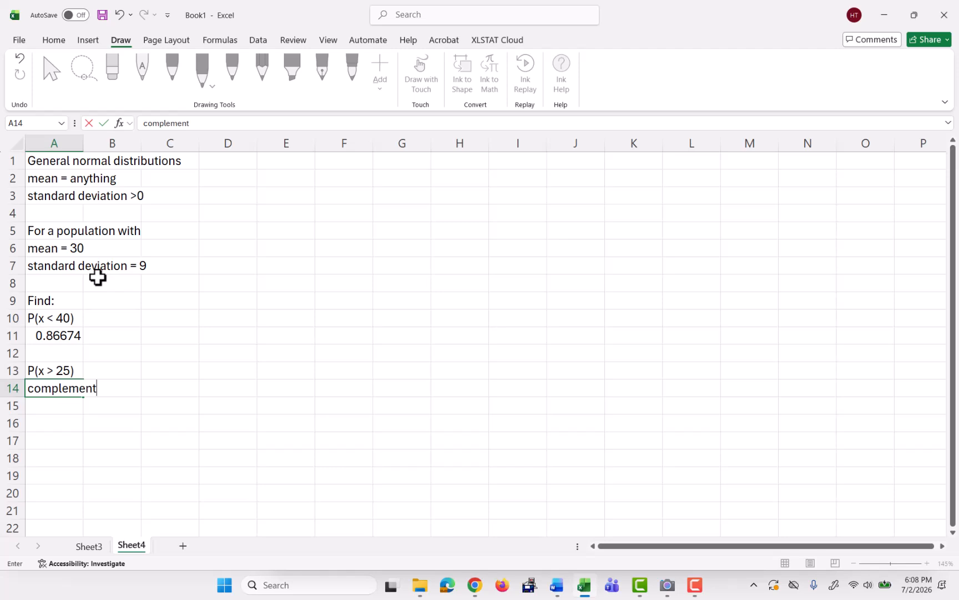
{"action": "key", "text": "Return"}
{"action": "type", "text": "1 "}
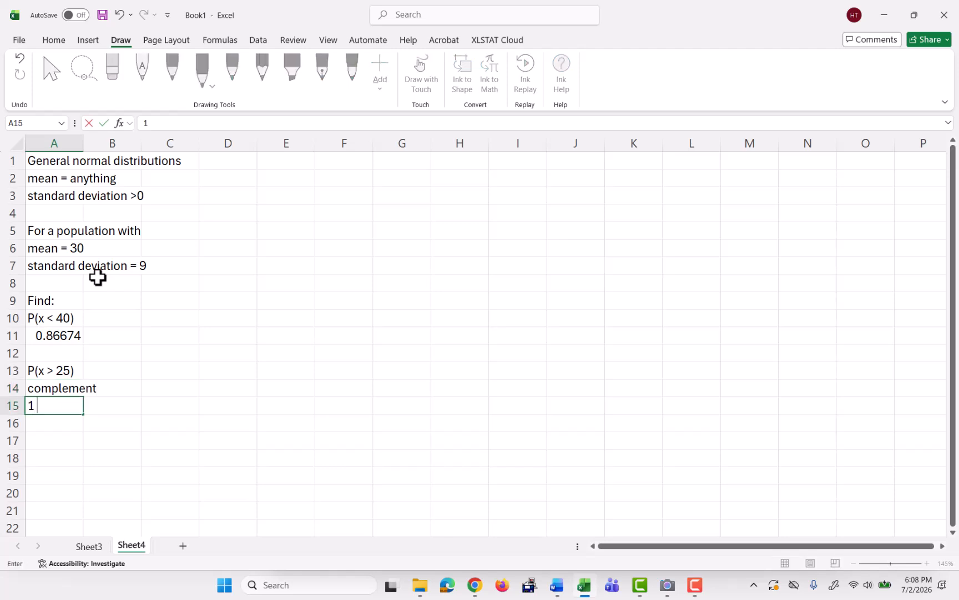
{"action": "type", "text": "- P(x < 25)"}
{"action": "key", "text": "Return"}
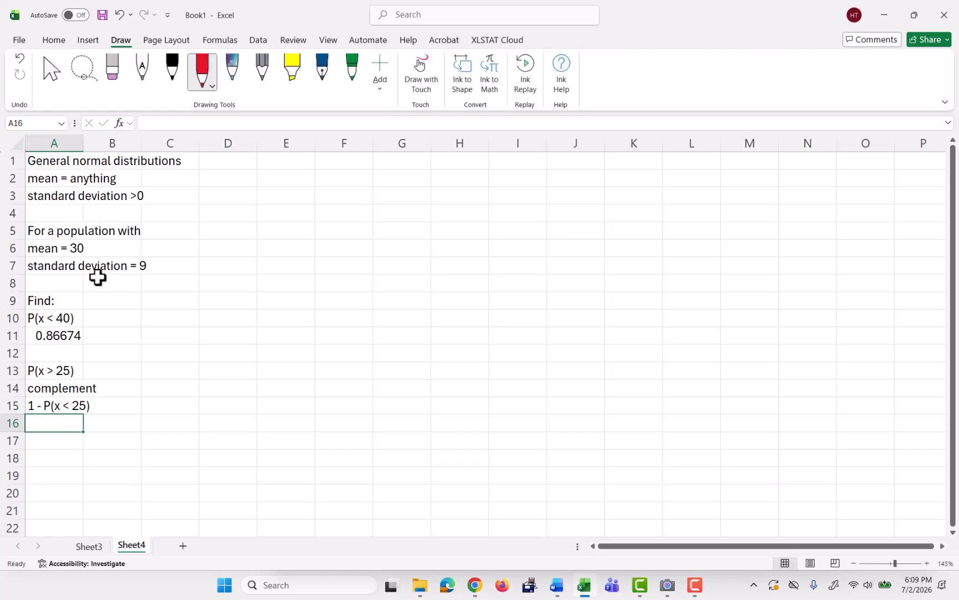
Compute P(x > 25) in A16 with =1-norm.dist(25,30,9,true).
{"action": "type", "text": "=1"}
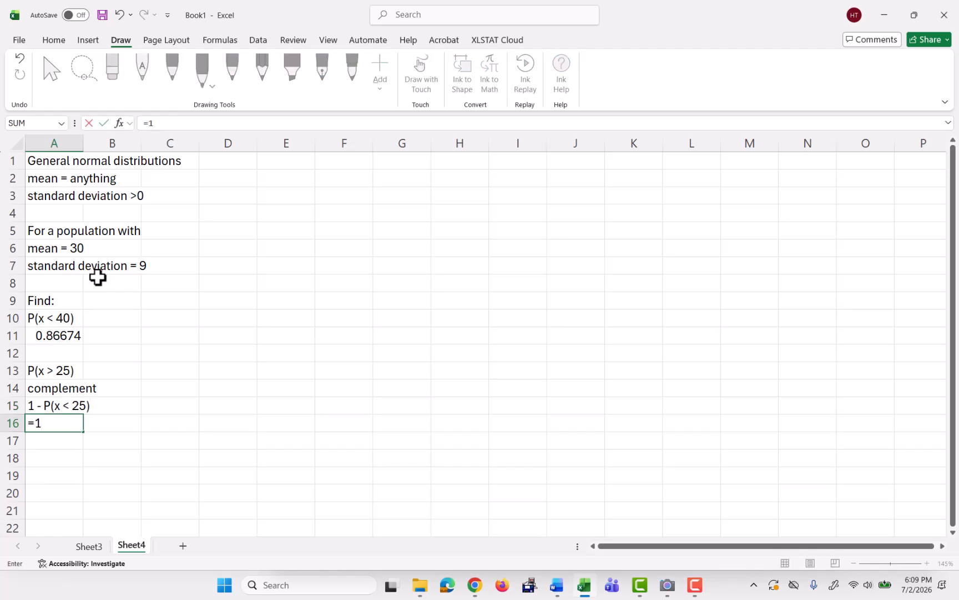
{"action": "type", "text": "-norm."}
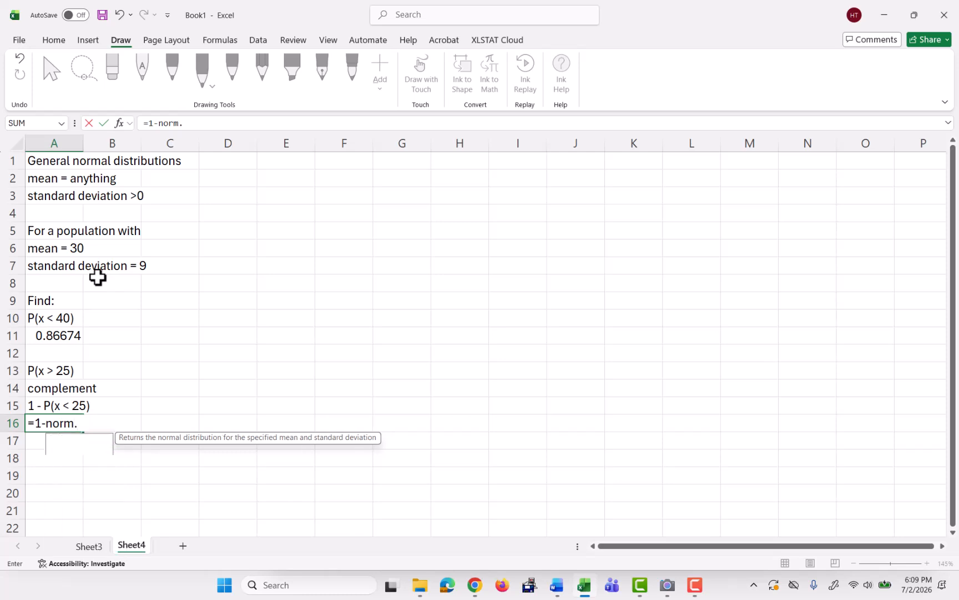
{"action": "type", "text": "dist("}
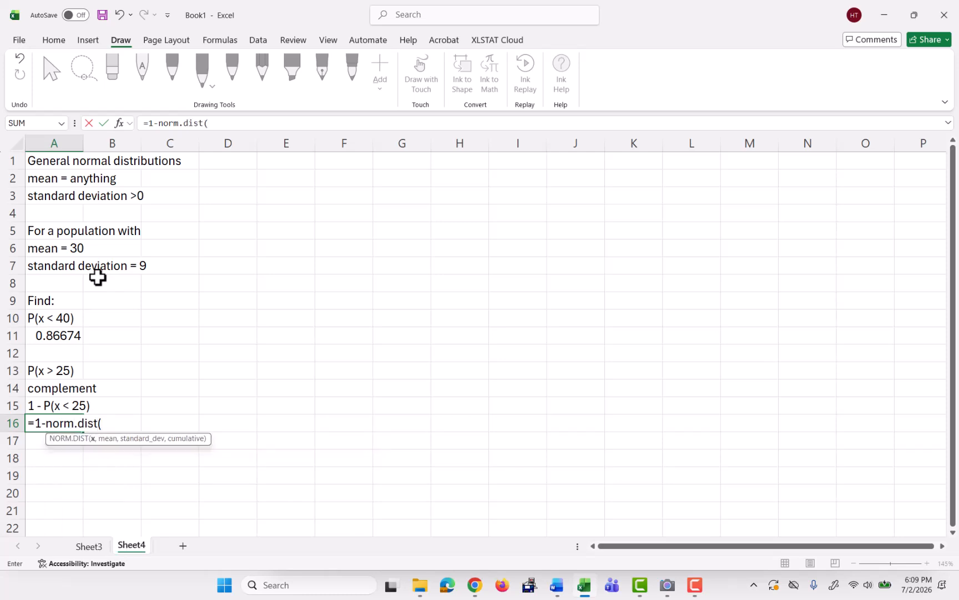
{"action": "type", "text": "25,30,"}
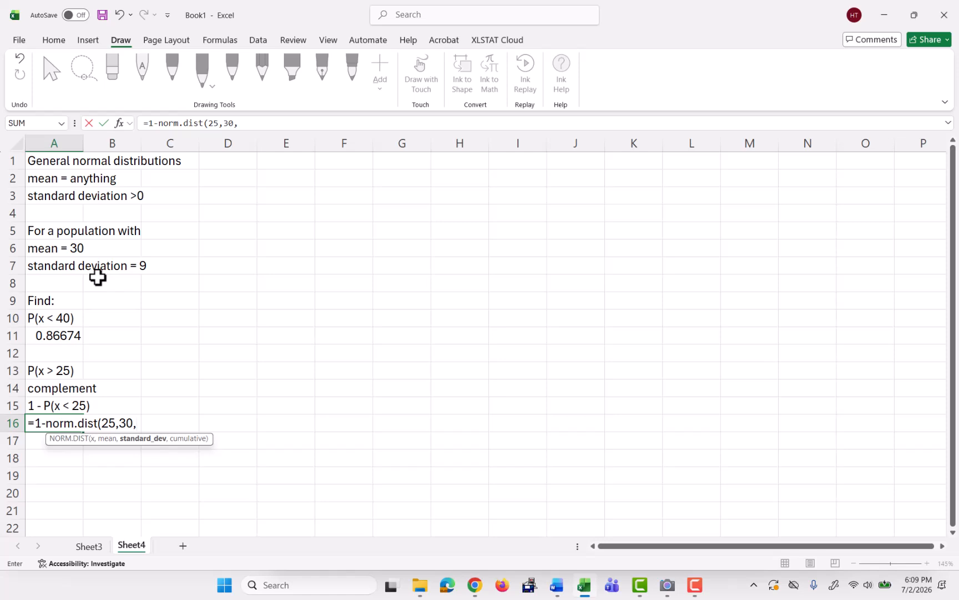
{"action": "type", "text": "9)"}
{"action": "type", "text": ",true"}
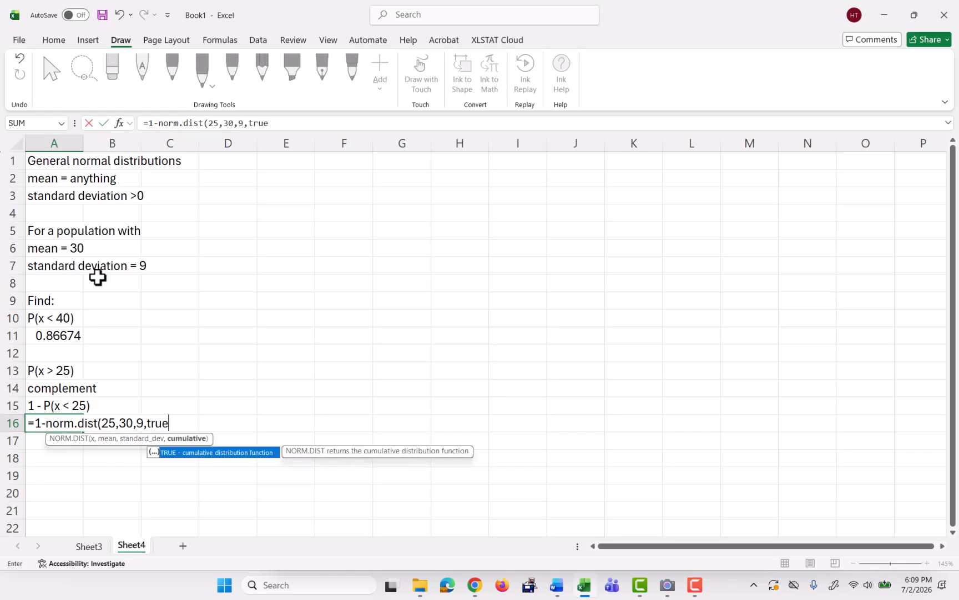
{"action": "type", "text": ")"}
{"action": "key", "text": "Return"}
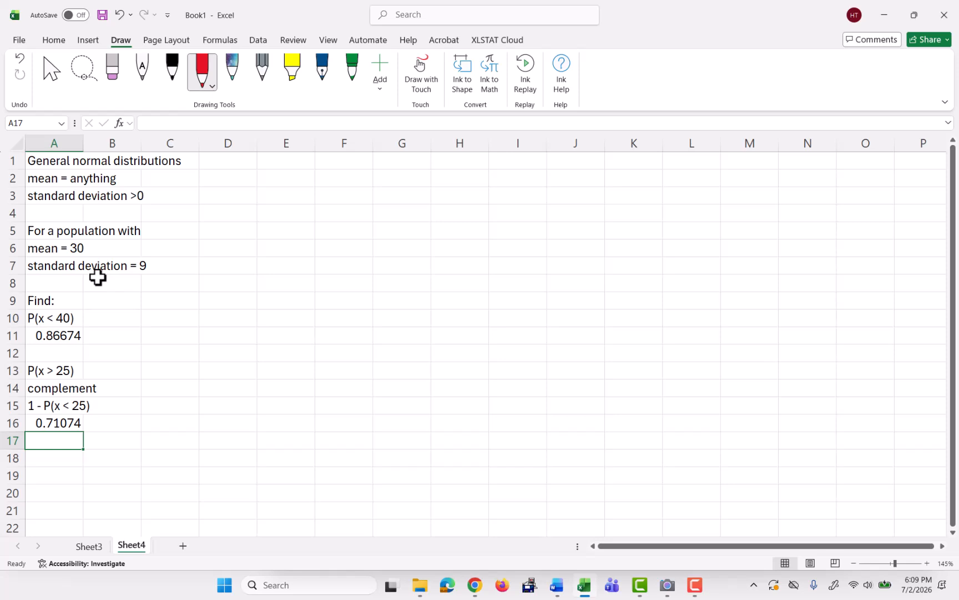
Enter the label P(12 < x < 35) in A18.
{"action": "key", "text": "Down"}
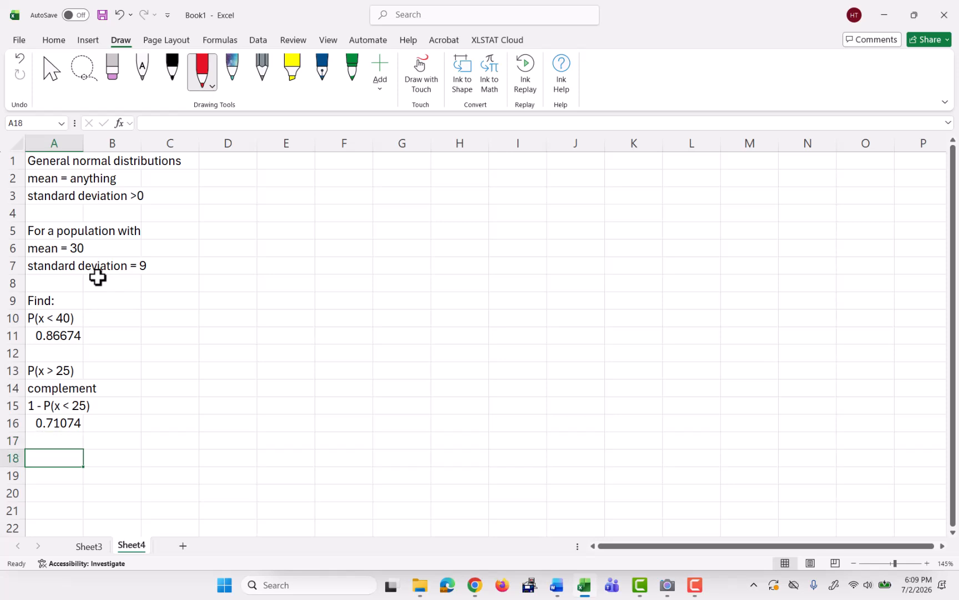
{"action": "type", "text": "P("}
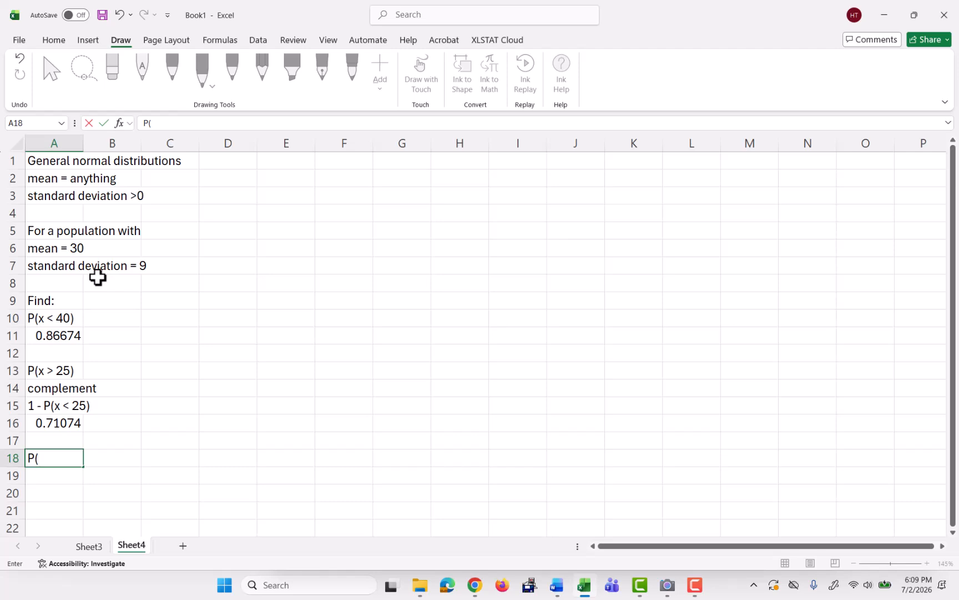
{"action": "type", "text": "12"}
{"action": "type", "text": " ZX"}
{"action": "key", "text": "BackSpace"}
{"action": "key", "text": "BackSpace"}
{"action": "key", "text": "BackSpace"}
{"action": "type", "text": "< x < 35)"}
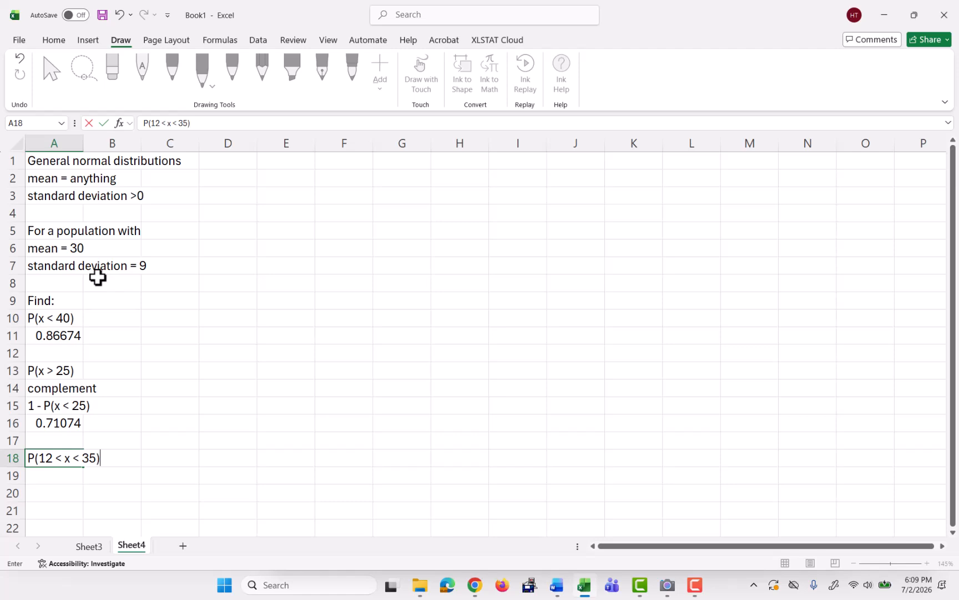
{"action": "key", "text": "Return"}
Compute P(12 < x < 35) in A19 with =norm.dist(35,30,9,true)-norm.dist(12,30,9,true).
{"action": "type", "text": "="}
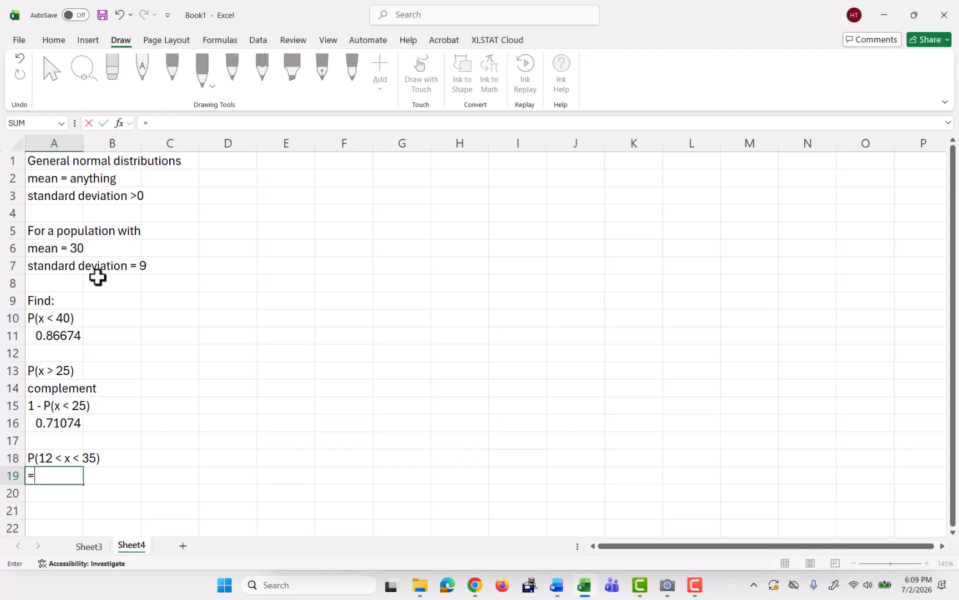
{"action": "type", "text": "norm.dist("}
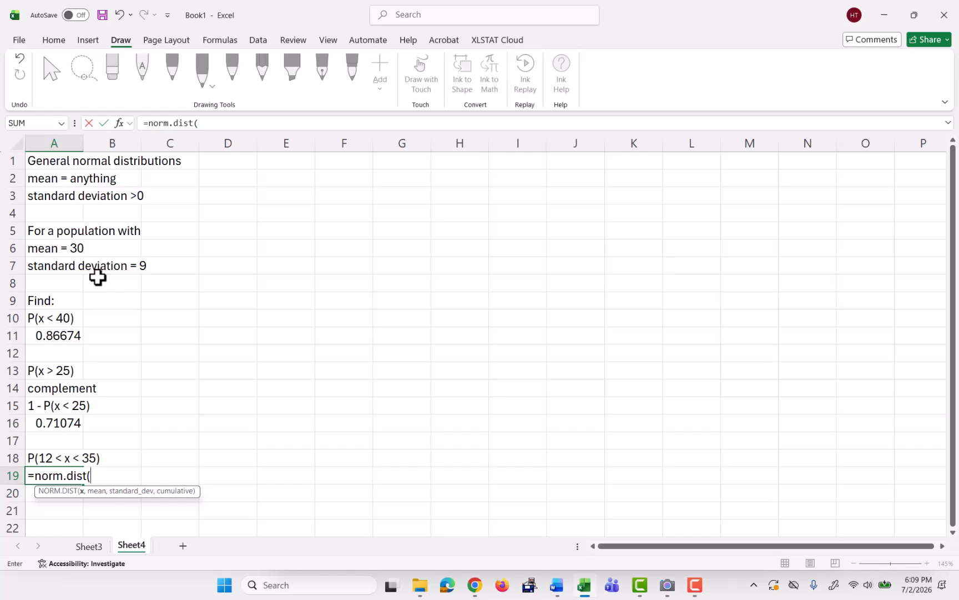
{"action": "type", "text": "35,"}
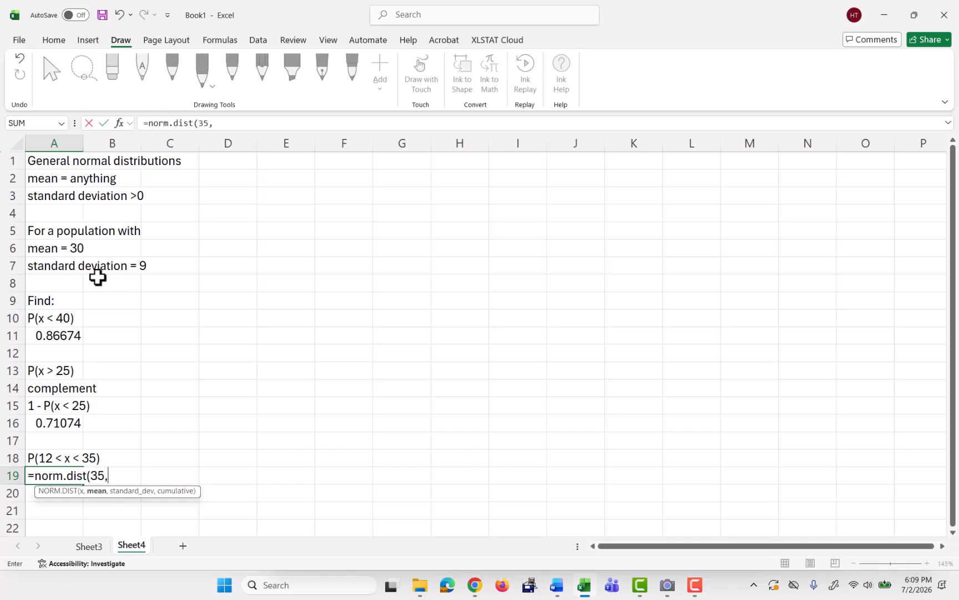
{"action": "type", "text": "30,9,t"}
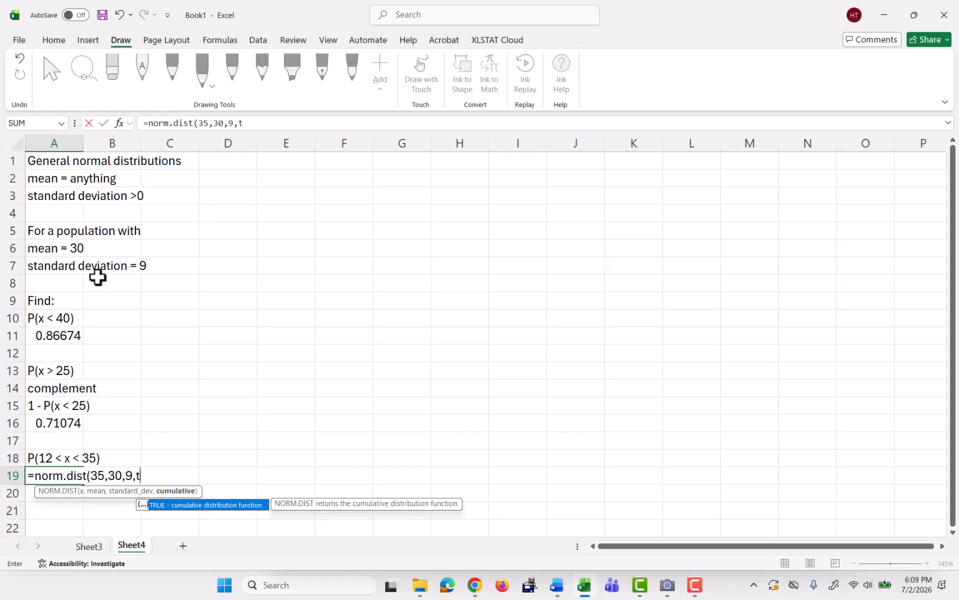
{"action": "type", "text": "rue)-"}
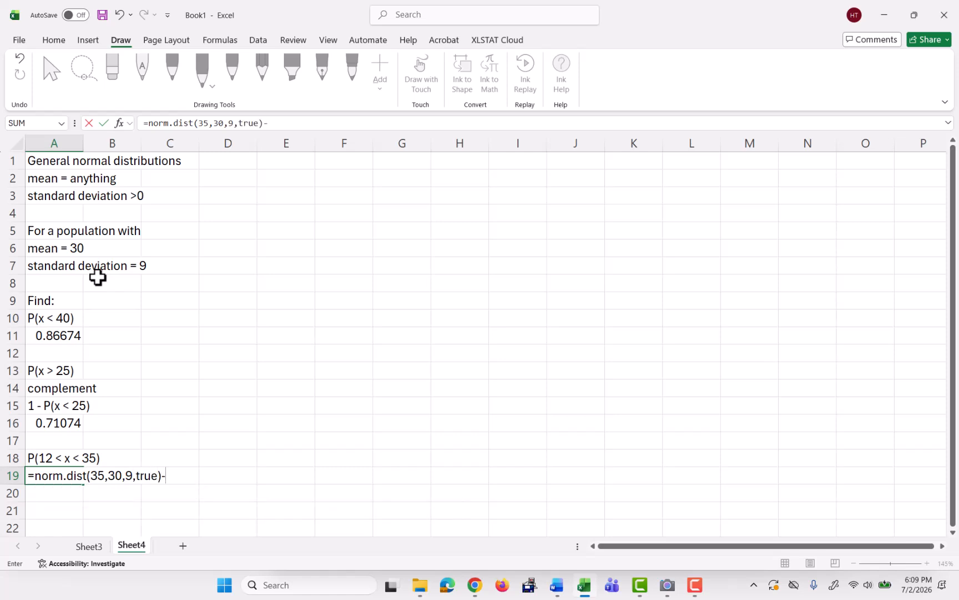
{"action": "type", "text": "norm.dist"}
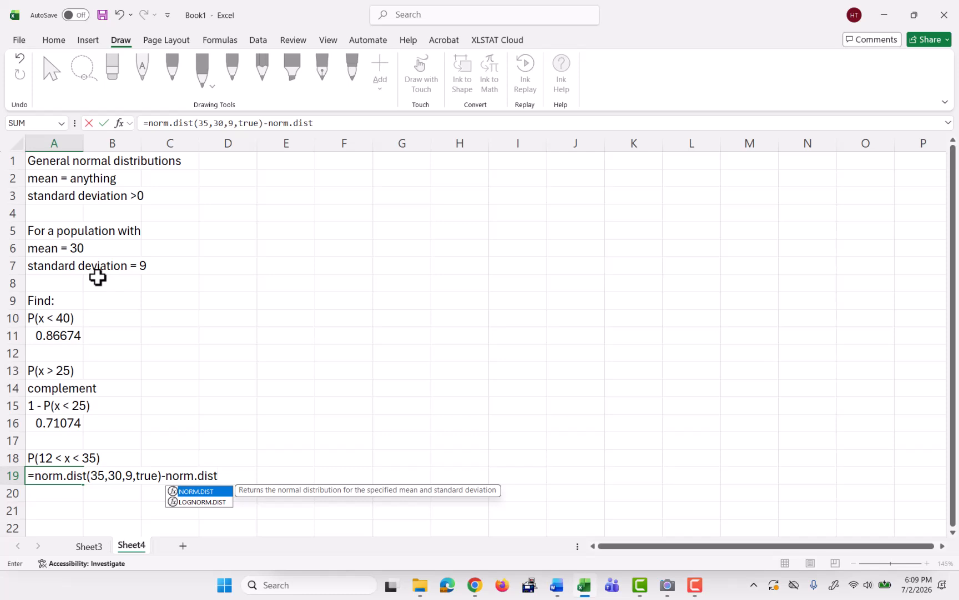
{"action": "type", "text": "("}
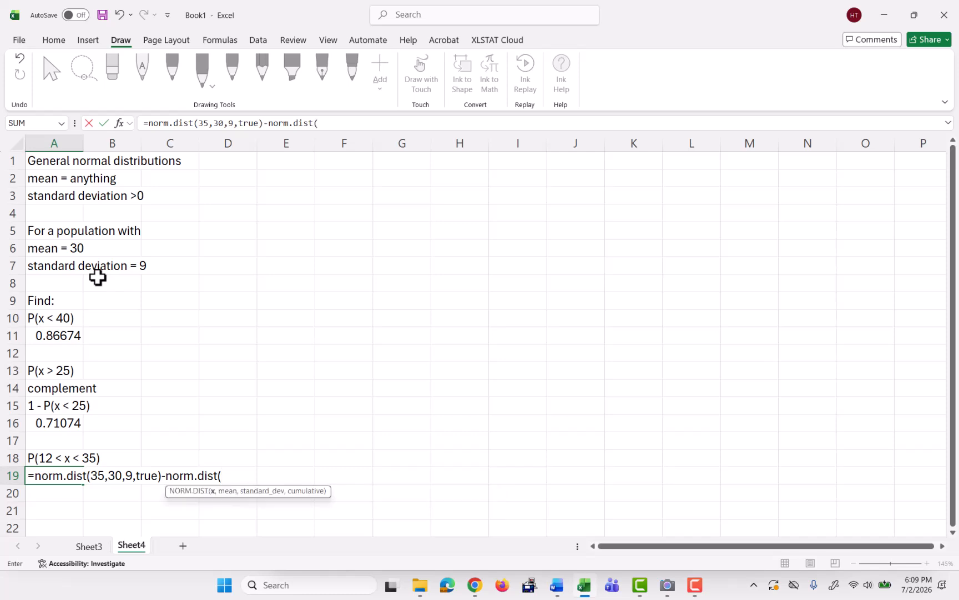
{"action": "type", "text": "12,30,9,t"}
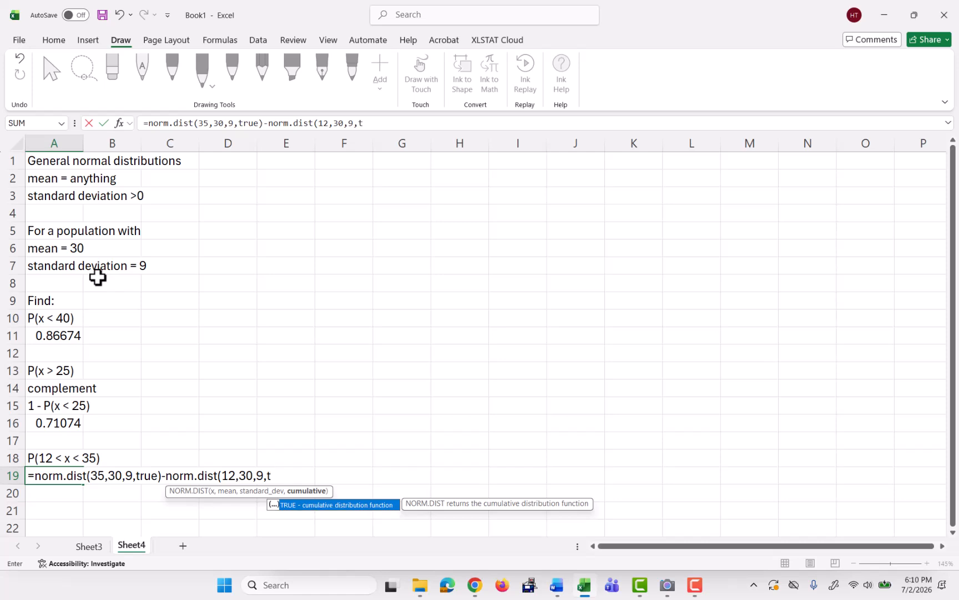
{"action": "type", "text": "rue)"}
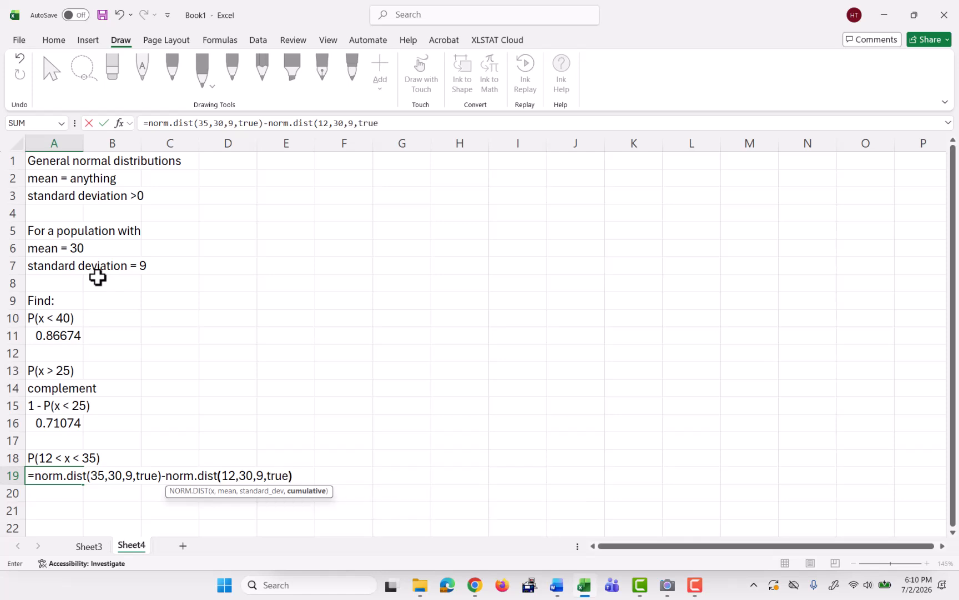
{"action": "key", "text": "Return"}
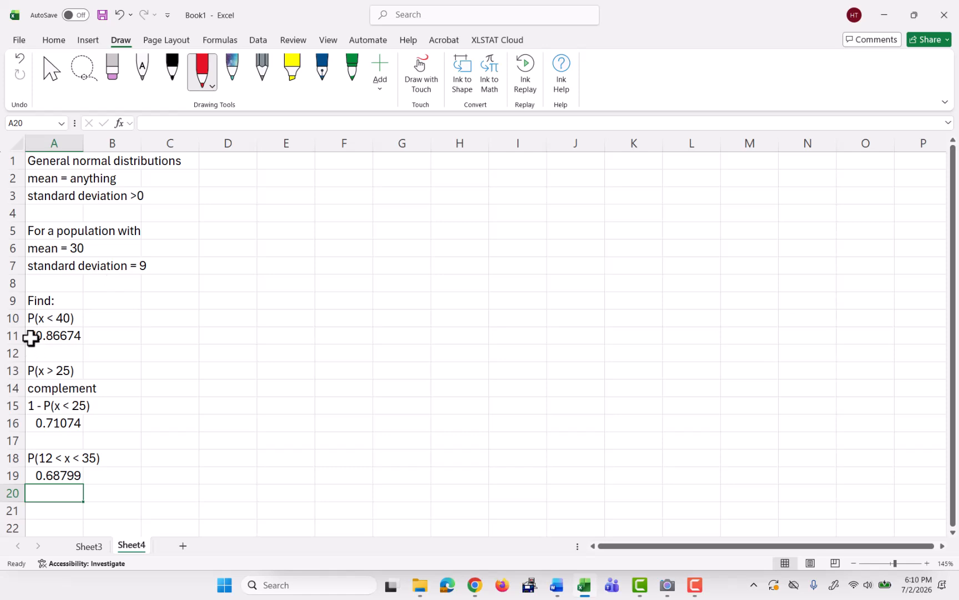
Enter the heading Inverse calculations in F1.
{"action": "left_click", "coordinate": [340, 160]}
{"action": "type", "text": "Inv"}
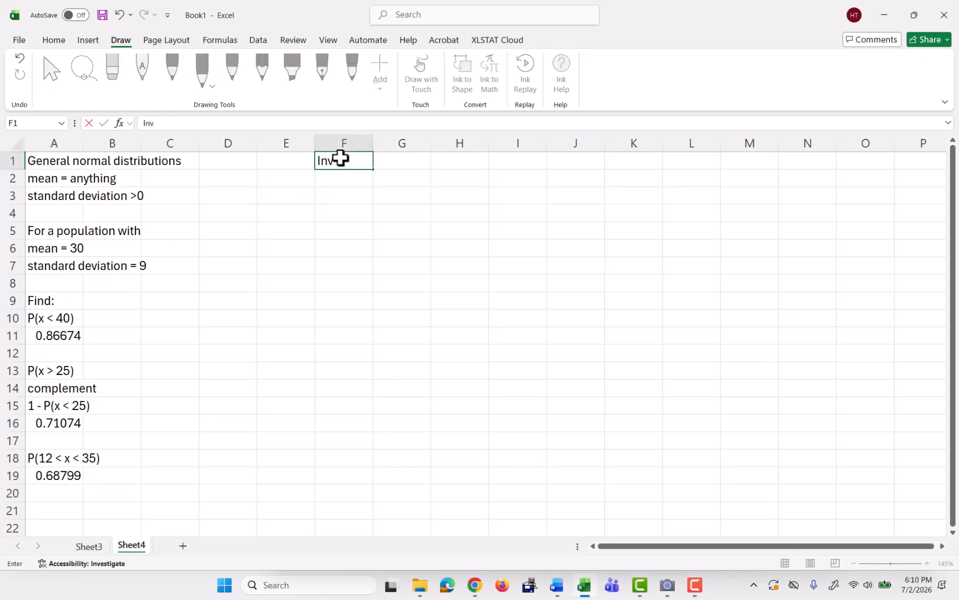
{"action": "type", "text": "erse calculations"}
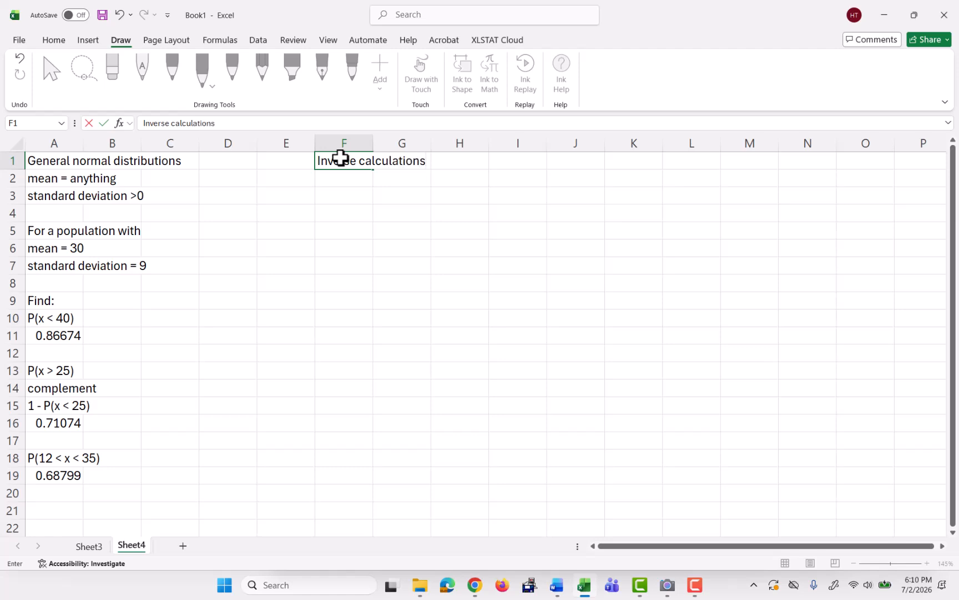
{"action": "key", "text": "Return"}
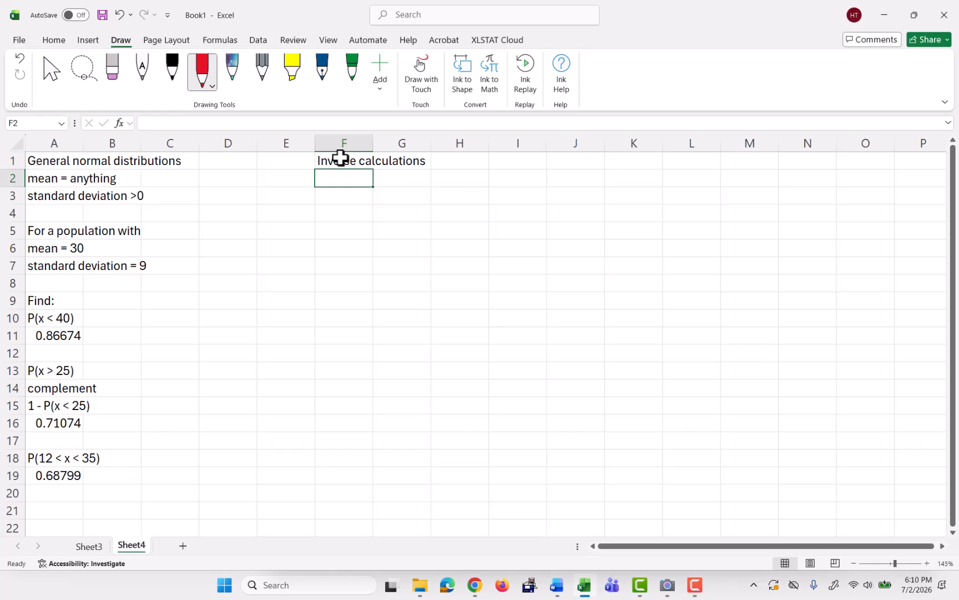
Enter the note "inverting P(x < a) = prob" in F2 below the heading.
{"action": "type", "text": "inver"}
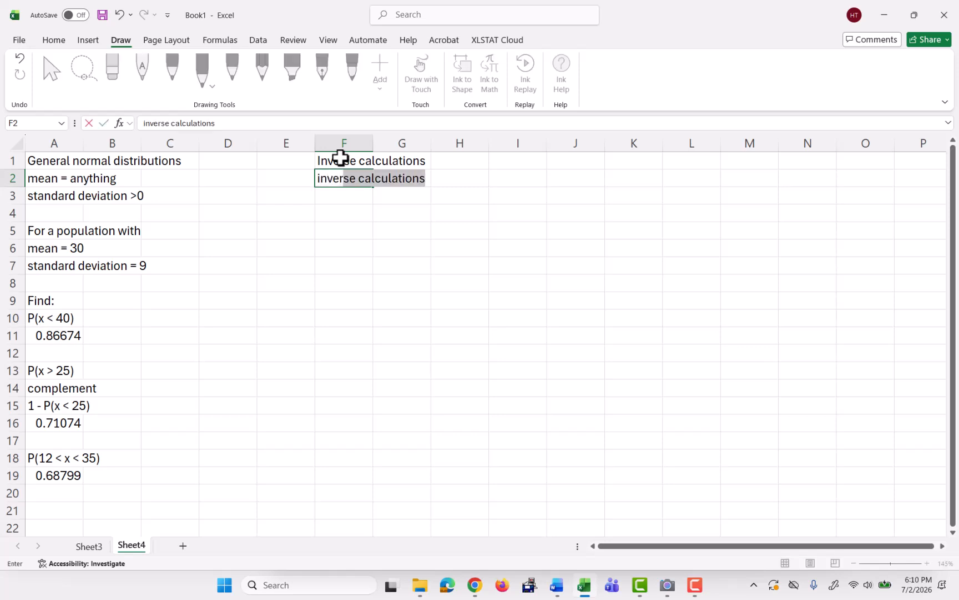
{"action": "type", "text": "ting P(x"}
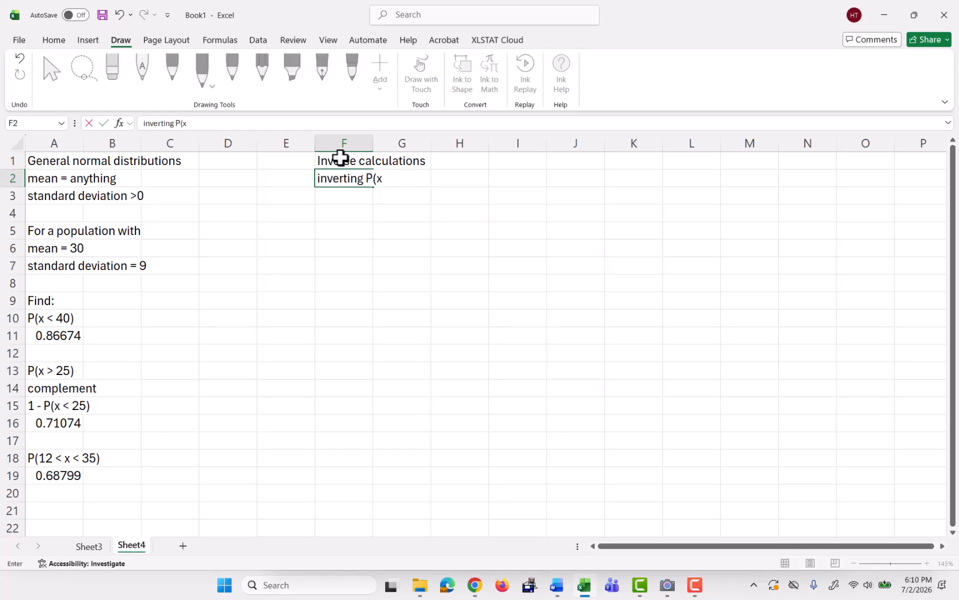
{"action": "type", "text": " < a) = prob"}
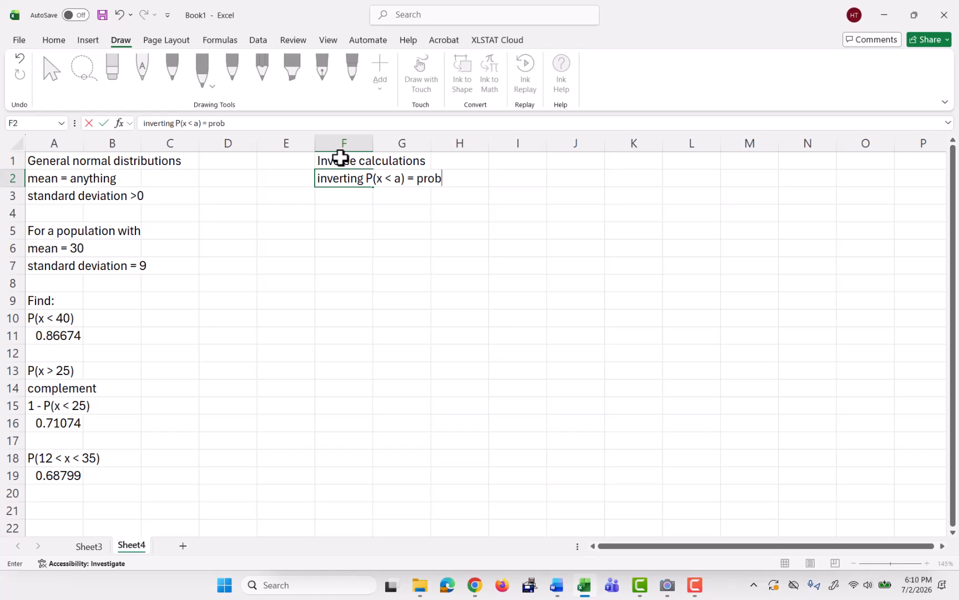
{"action": "key", "text": "Return"}
{"action": "key", "text": "Return"}
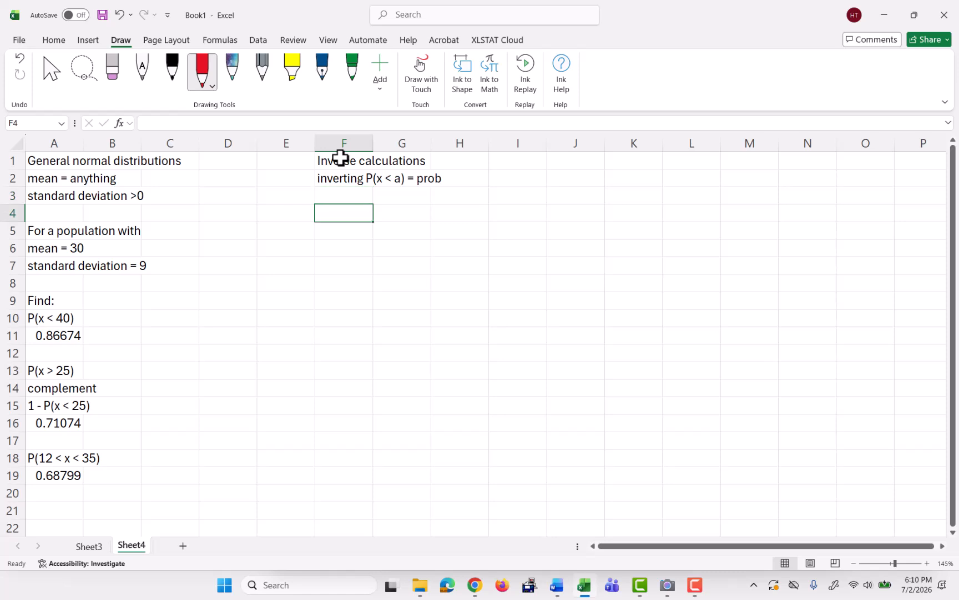
Enter the label P(x < a) = 0.95 in F4.
{"action": "type", "text": "P("}
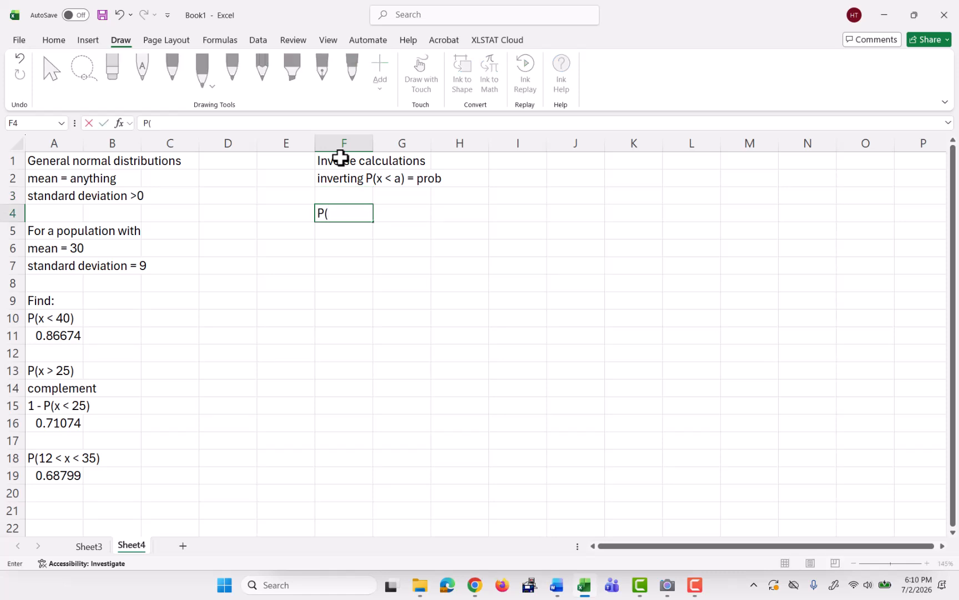
{"action": "type", "text": "x < a)"}
{"action": "type", "text": "= 0.95"}
{"action": "key", "text": "Return"}
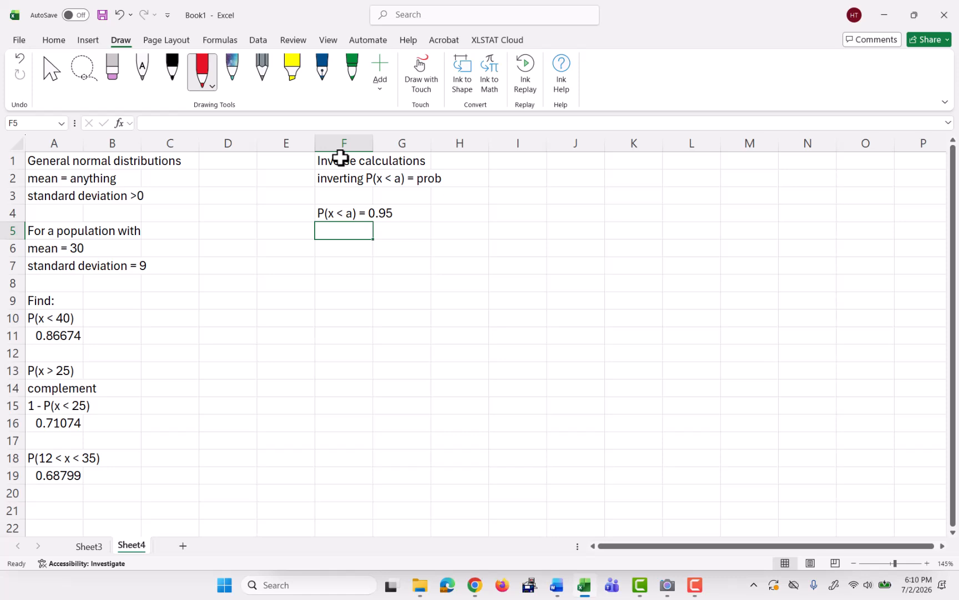
Sketch a red normal curve beside the label with the area left of a shaded and a marked.
{"action": "mouse_move", "coordinate": [438, 239]}
{"action": "left_mouse_down"}
{"action": "mouse_move", "coordinate": [477, 224]}
{"action": "mouse_move", "coordinate": [514, 177]}
{"action": "mouse_move", "coordinate": [565, 236]}
{"action": "mouse_move", "coordinate": [597, 236]}
{"action": "mouse_move", "coordinate": [497, 244]}
{"action": "mouse_move", "coordinate": [611, 249]}
{"action": "left_mouse_up"}
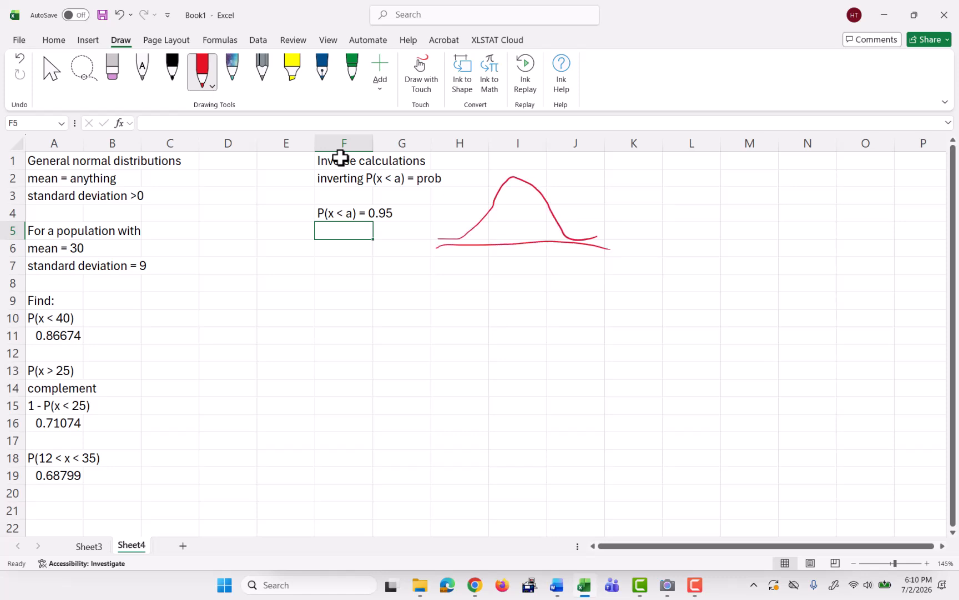
{"action": "left_click_drag", "start_coordinate": [522, 176], "coordinate": [528, 248]}
{"action": "key", "text": "ctrl+z"}
{"action": "mouse_move", "coordinate": [521, 177]}
{"action": "left_mouse_down"}
{"action": "mouse_move", "coordinate": [522, 262]}
{"action": "mouse_move", "coordinate": [509, 233]}
{"action": "mouse_move", "coordinate": [479, 239]}
{"action": "mouse_move", "coordinate": [511, 195]}
{"action": "mouse_move", "coordinate": [506, 234]}
{"action": "mouse_move", "coordinate": [559, 240]}
{"action": "mouse_move", "coordinate": [571, 258]}
{"action": "left_mouse_up"}
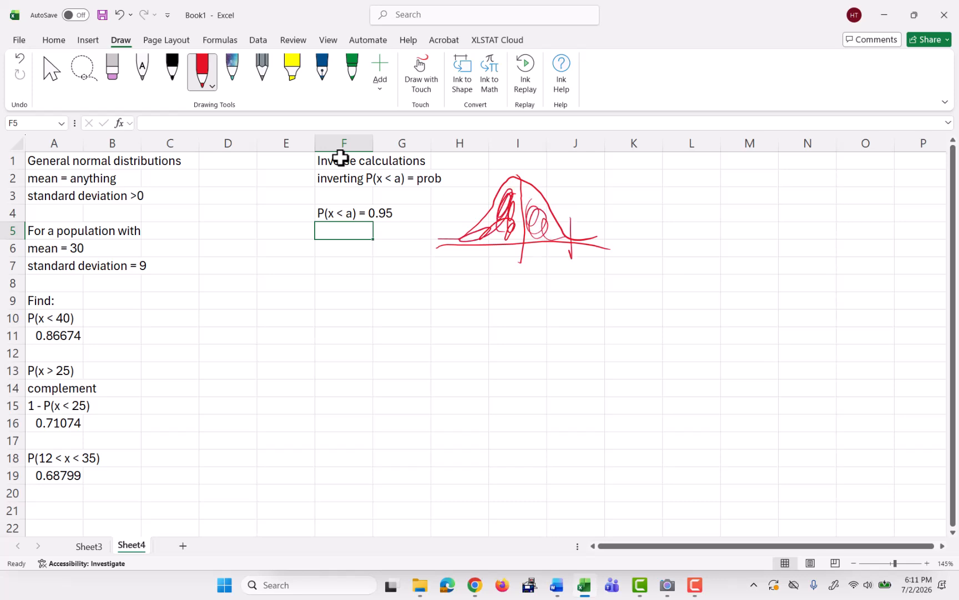
{"action": "left_click_drag", "start_coordinate": [566, 216], "coordinate": [571, 264]}
{"action": "key", "text": "Escape"}
Compute a in F5 with =norm.inv(0.95,30,9).
{"action": "type", "text": "="}
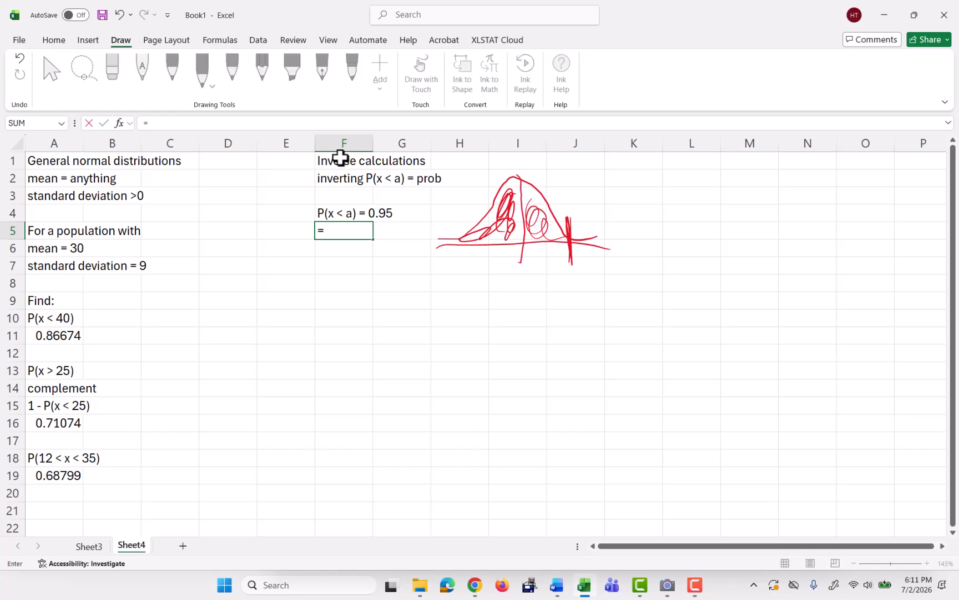
{"action": "type", "text": "norm.inv("}
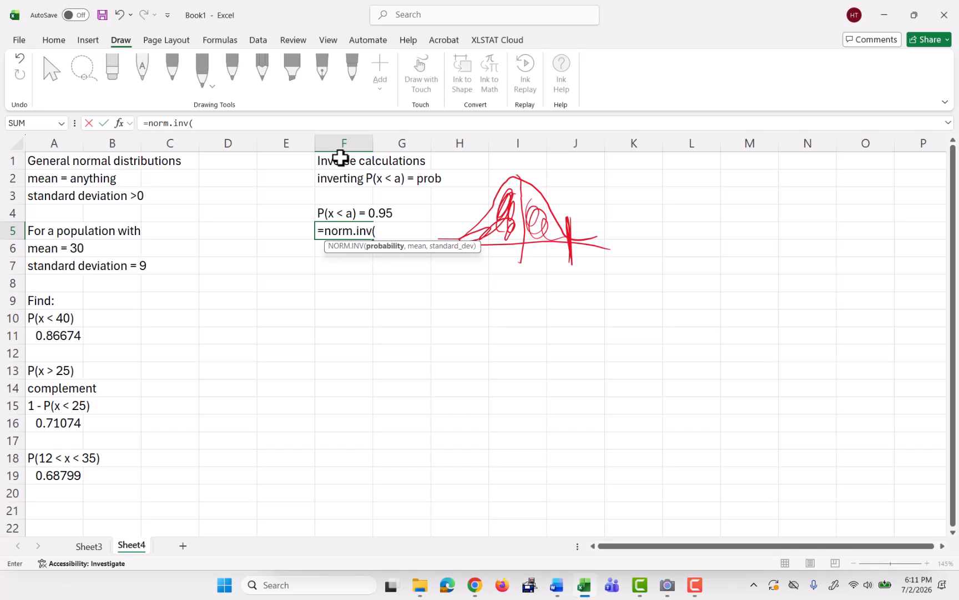
{"action": "type", "text": "0.95,"}
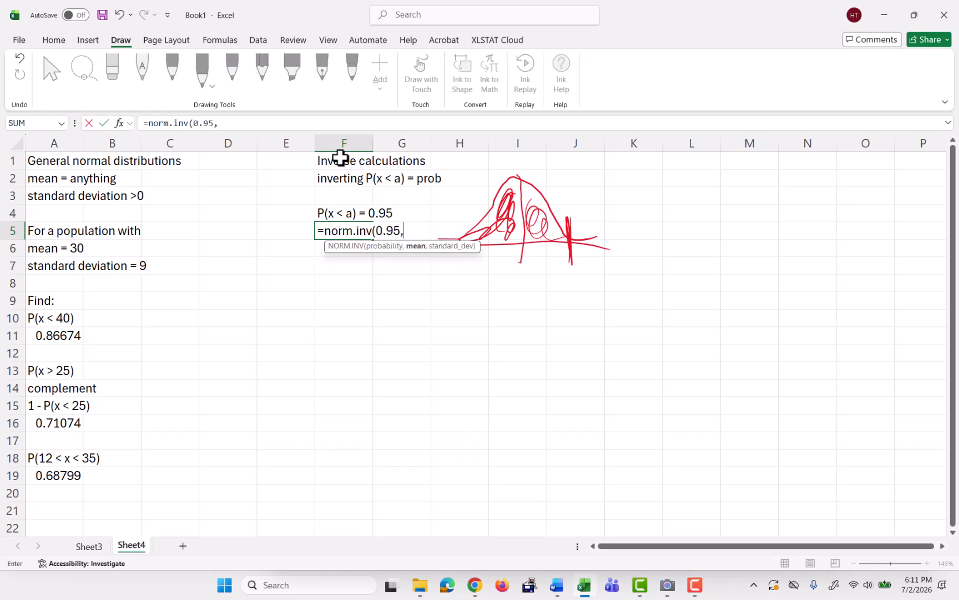
{"action": "type", "text": "30,9"}
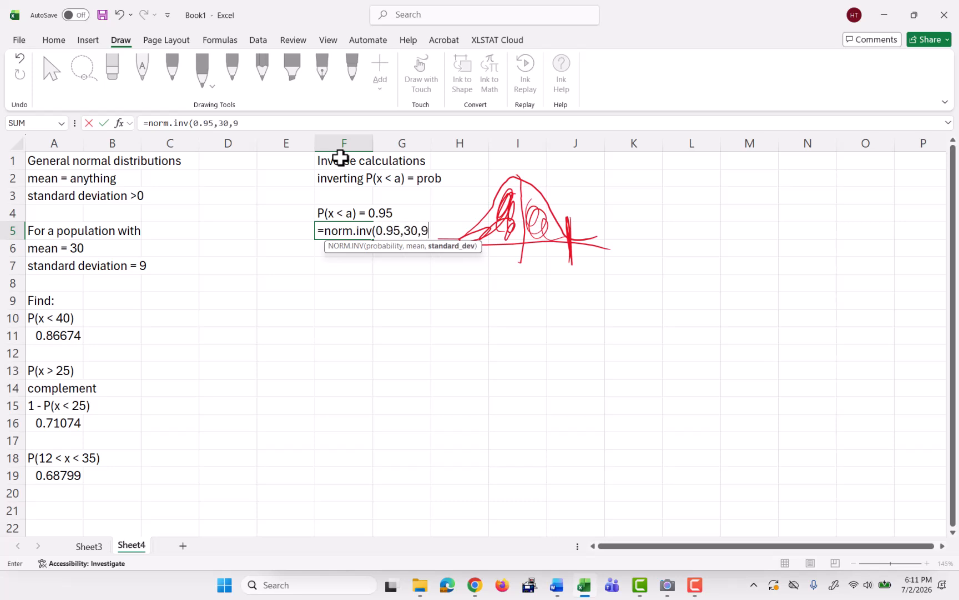
{"action": "type", "text": ")"}
{"action": "key", "text": "Return"}
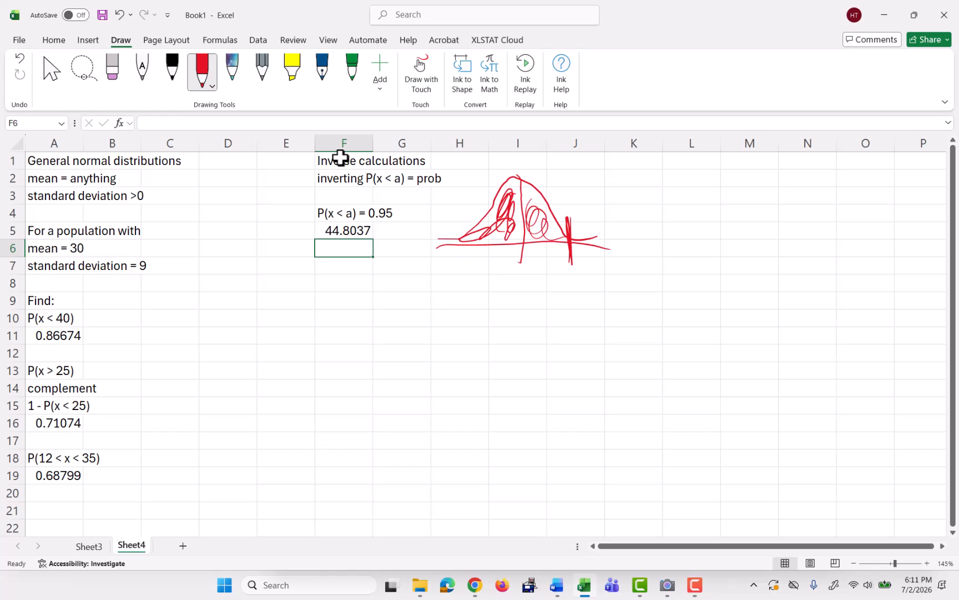
Enter the label P(x > a) = 0.9 in F7.
{"action": "key", "text": "Down"}
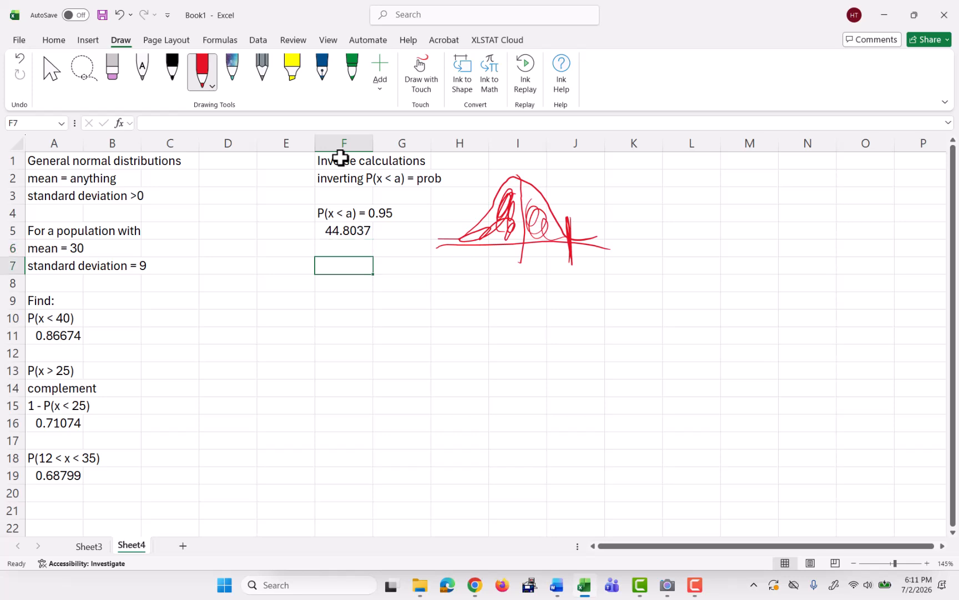
{"action": "type", "text": "P(x"}
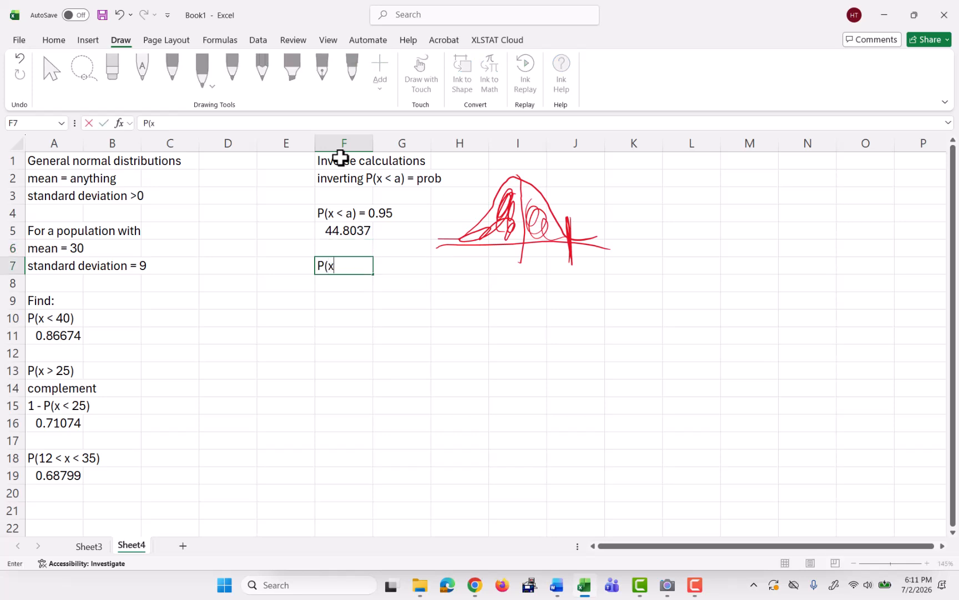
{"action": "type", "text": " > a) = 0.9"}
{"action": "key", "text": "Return"}
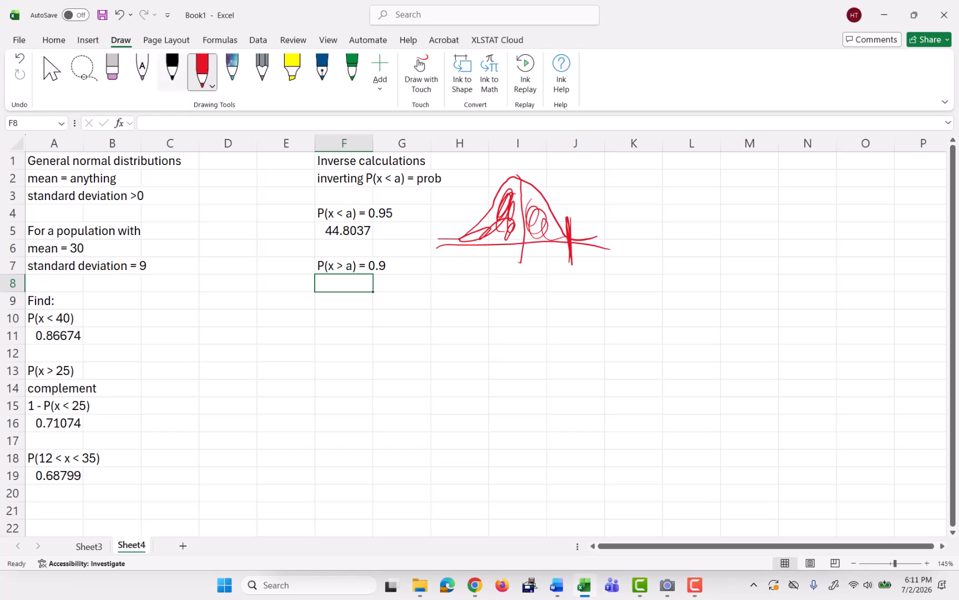
Sketch a black normal curve with the area right of a shaded and the left tail circled in red.
{"action": "left_click", "coordinate": [172, 70]}
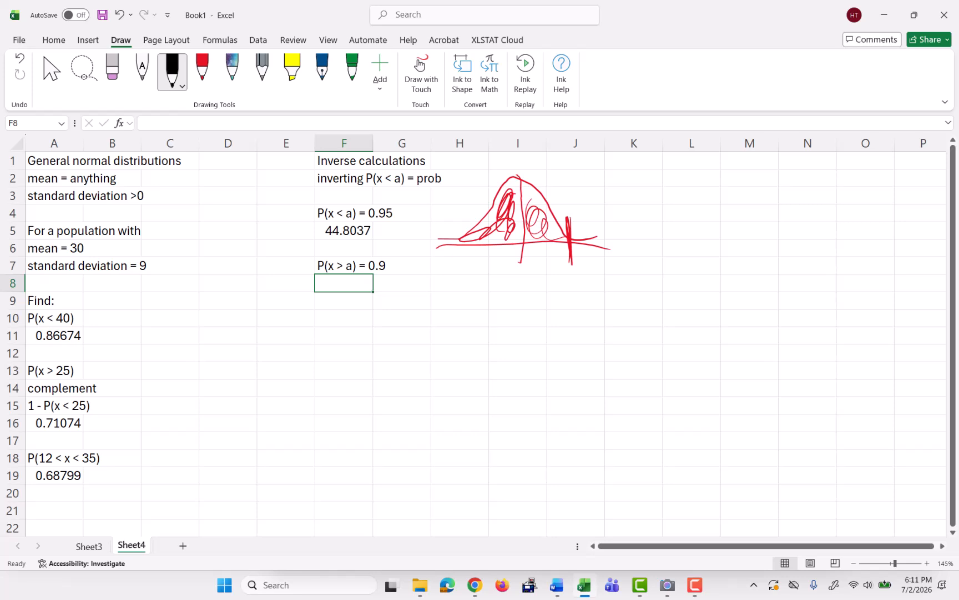
{"action": "mouse_move", "coordinate": [439, 329]}
{"action": "left_mouse_down"}
{"action": "mouse_move", "coordinate": [515, 272]}
{"action": "mouse_move", "coordinate": [580, 321]}
{"action": "mouse_move", "coordinate": [519, 336]}
{"action": "mouse_move", "coordinate": [583, 334]}
{"action": "left_mouse_up"}
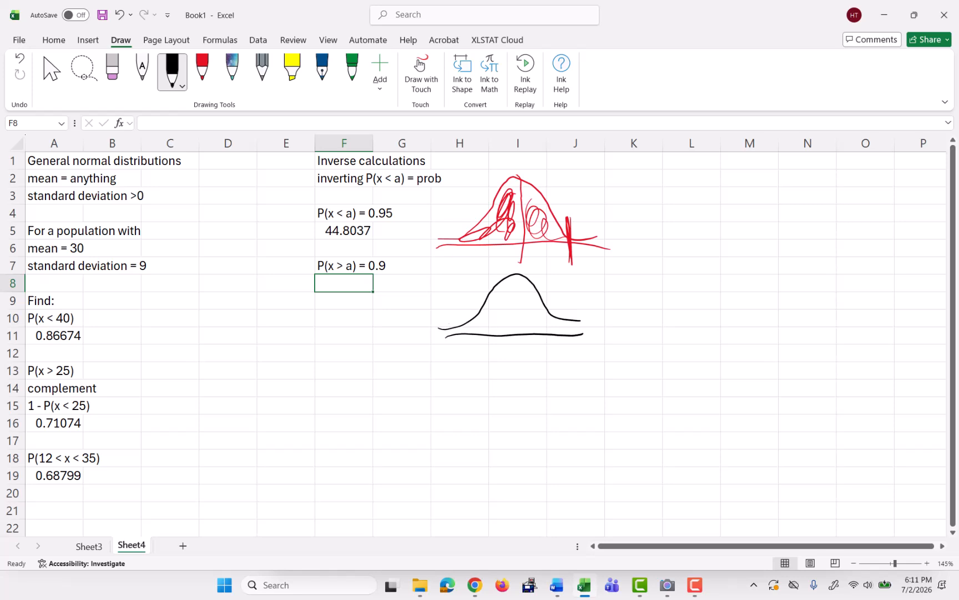
{"action": "mouse_move", "coordinate": [469, 313]}
{"action": "left_mouse_down"}
{"action": "mouse_move", "coordinate": [466, 360]}
{"action": "mouse_move", "coordinate": [475, 354]}
{"action": "mouse_move", "coordinate": [476, 367]}
{"action": "left_mouse_up"}
{"action": "left_click_drag", "start_coordinate": [480, 363], "coordinate": [486, 365]}
{"action": "mouse_move", "coordinate": [489, 324]}
{"action": "left_mouse_down"}
{"action": "mouse_move", "coordinate": [525, 294]}
{"action": "mouse_move", "coordinate": [558, 332]}
{"action": "mouse_move", "coordinate": [592, 328]}
{"action": "left_mouse_up"}
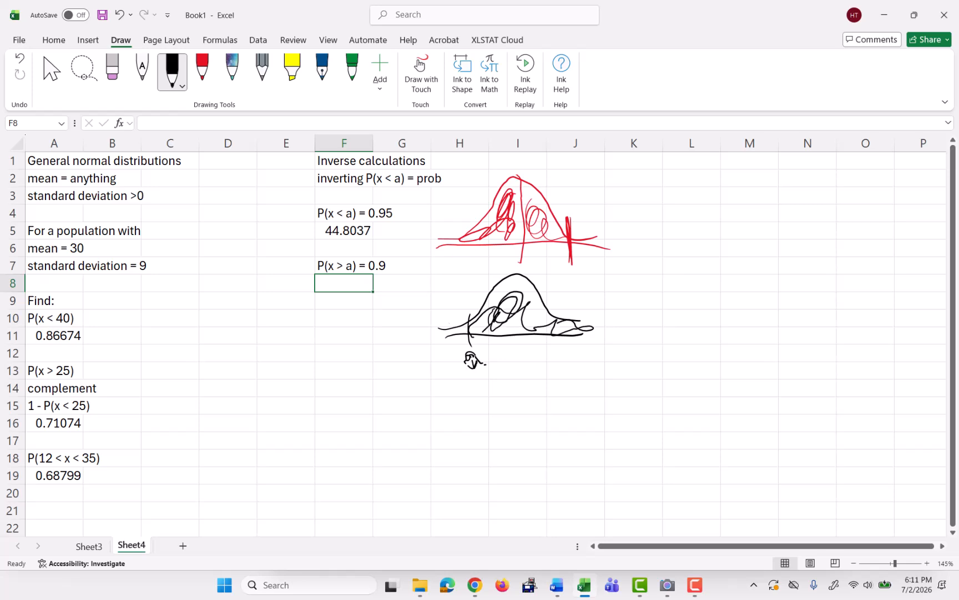
{"action": "left_click_drag", "start_coordinate": [527, 293], "coordinate": [489, 328]}
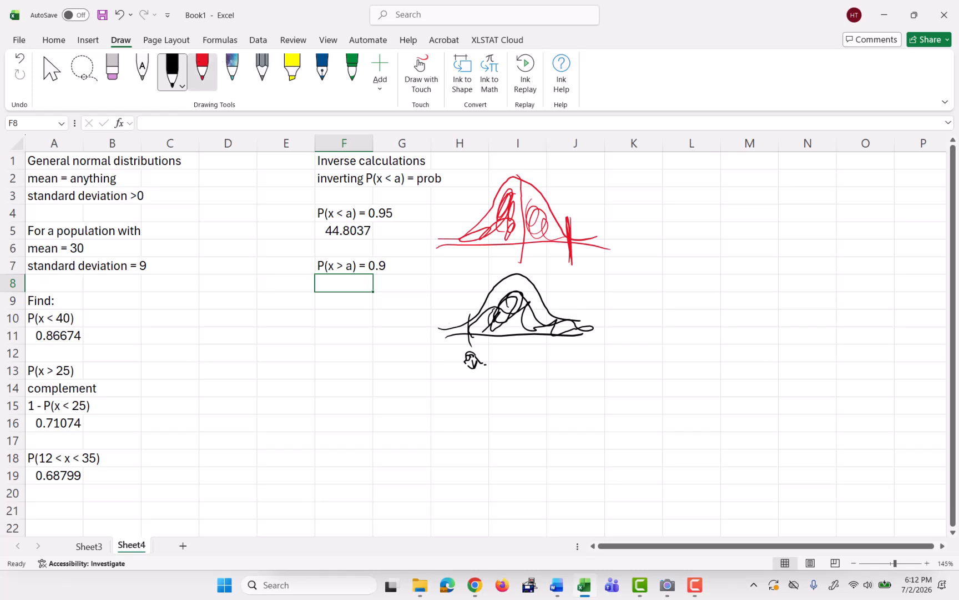
{"action": "left_click", "coordinate": [202, 69]}
{"action": "mouse_move", "coordinate": [511, 312]}
{"action": "left_mouse_down"}
{"action": "mouse_move", "coordinate": [517, 327]}
{"action": "mouse_move", "coordinate": [512, 318]}
{"action": "mouse_move", "coordinate": [536, 303]}
{"action": "mouse_move", "coordinate": [539, 325]}
{"action": "left_mouse_up"}
{"action": "mouse_move", "coordinate": [454, 309]}
{"action": "left_mouse_down"}
{"action": "mouse_move", "coordinate": [440, 346]}
{"action": "mouse_move", "coordinate": [471, 326]}
{"action": "mouse_move", "coordinate": [439, 309]}
{"action": "mouse_move", "coordinate": [452, 275]}
{"action": "mouse_move", "coordinate": [469, 285]}
{"action": "left_mouse_up"}
{"action": "left_click", "coordinate": [451, 309]}
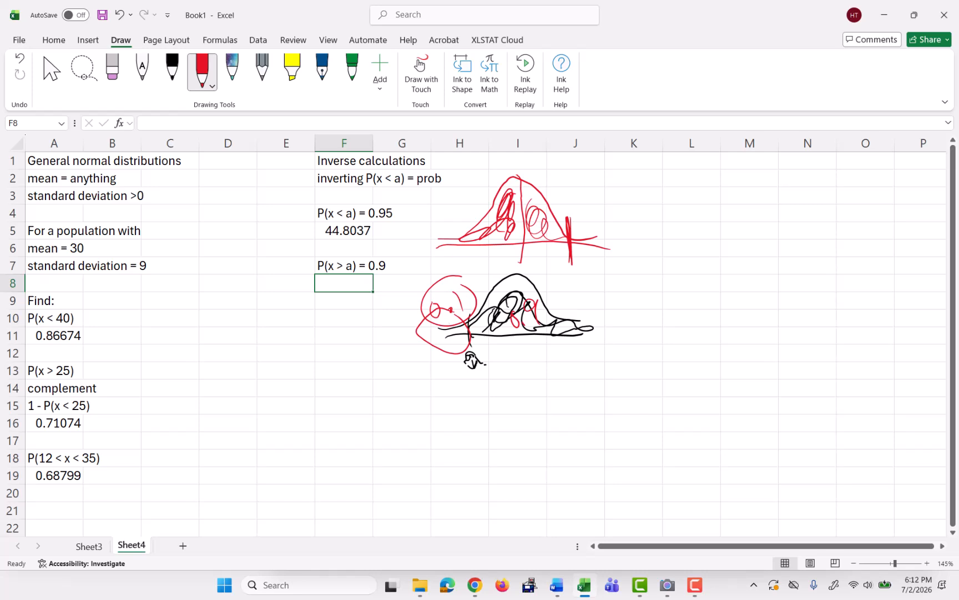
Compute a in F8 with =norm.inv(0.1,30,9), correcting the mistyped standard deviation of 90 to 9.
{"action": "type", "text": "=n"}
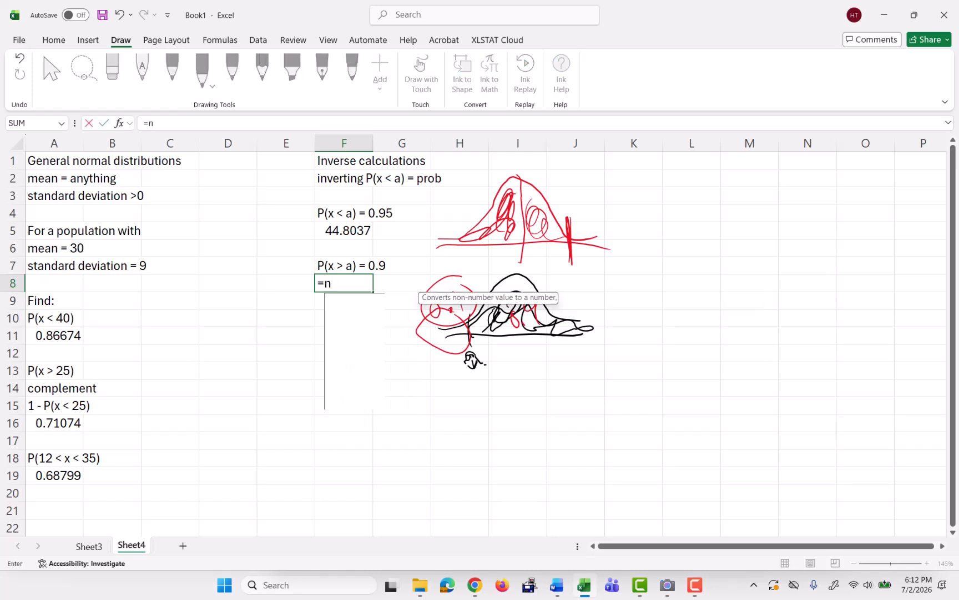
{"action": "type", "text": "orm.inv("}
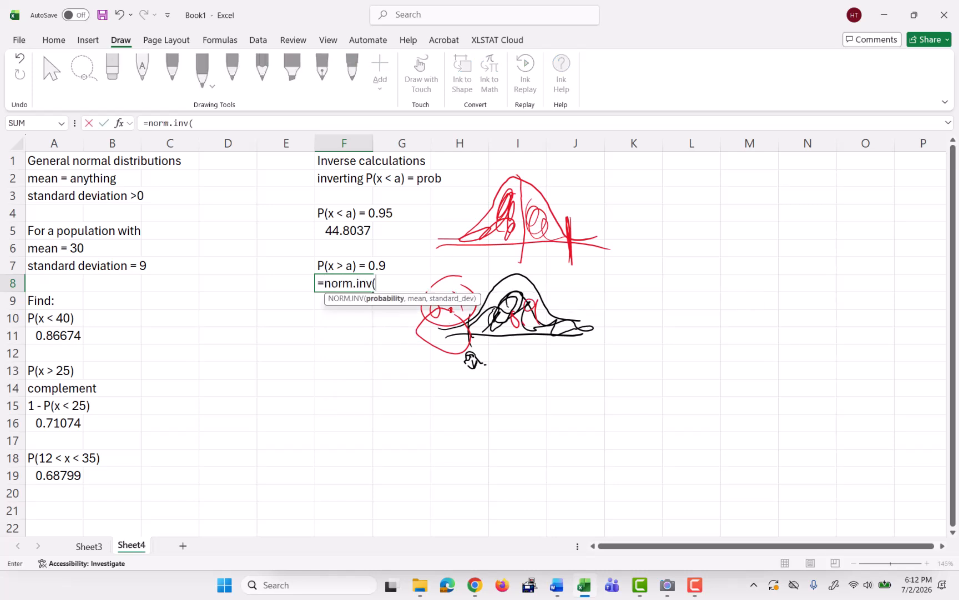
{"action": "type", "text": "0.1,3"}
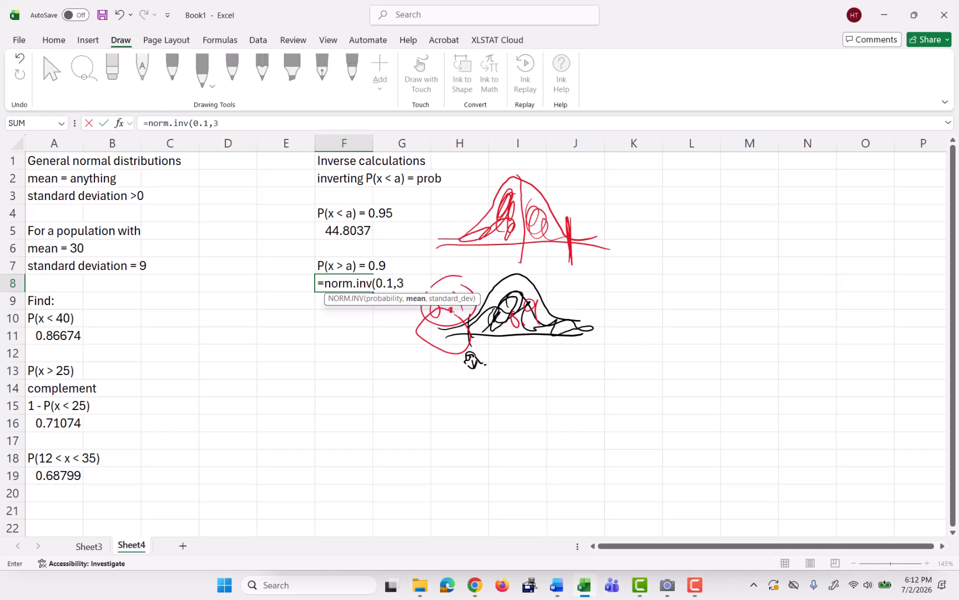
{"action": "type", "text": "0,90"}
{"action": "key", "text": "Return"}
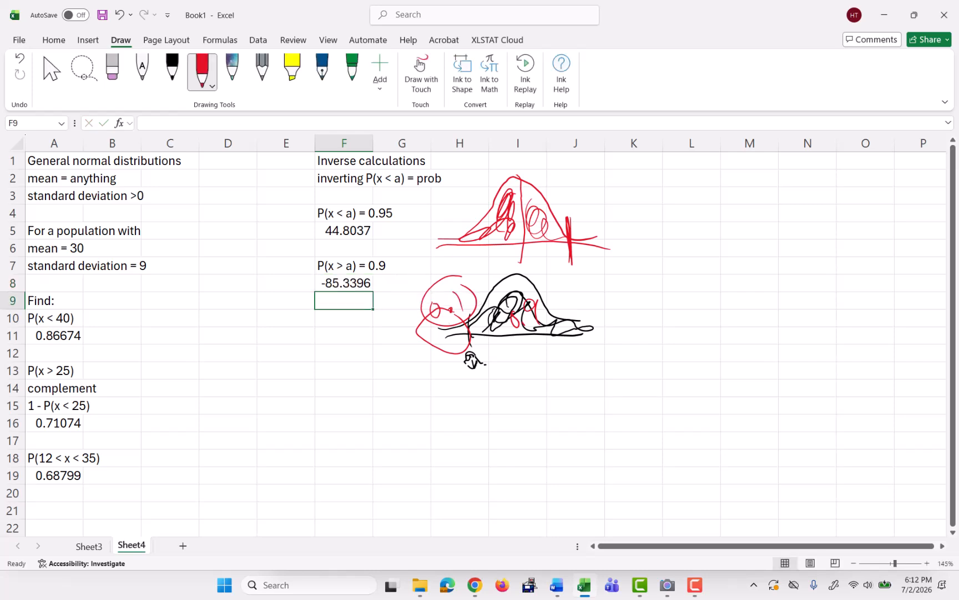
{"action": "left_click", "coordinate": [345, 283]}
{"action": "left_click", "coordinate": [237, 122]}
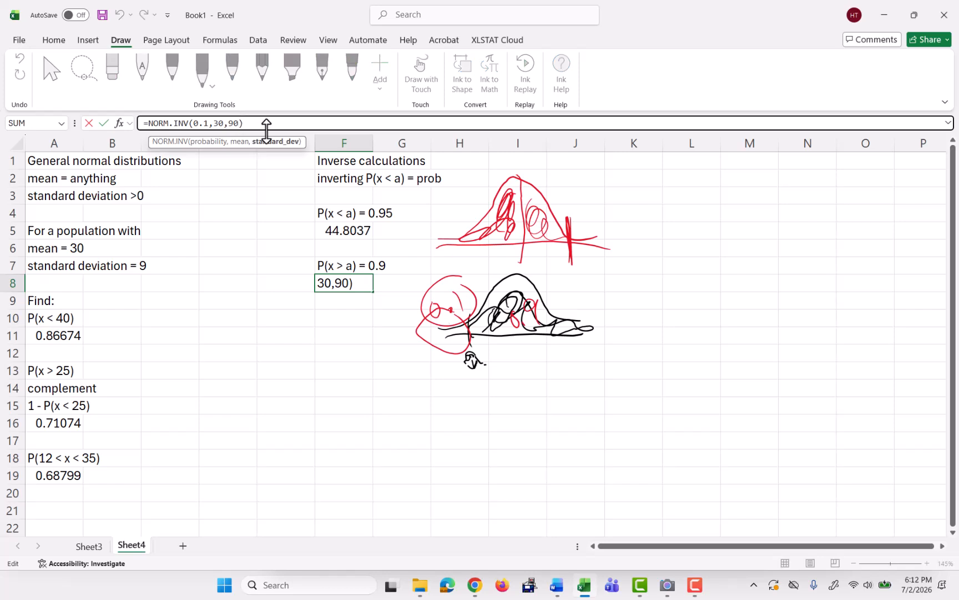
{"action": "key", "text": "BackSpace"}
{"action": "key", "text": "Return"}
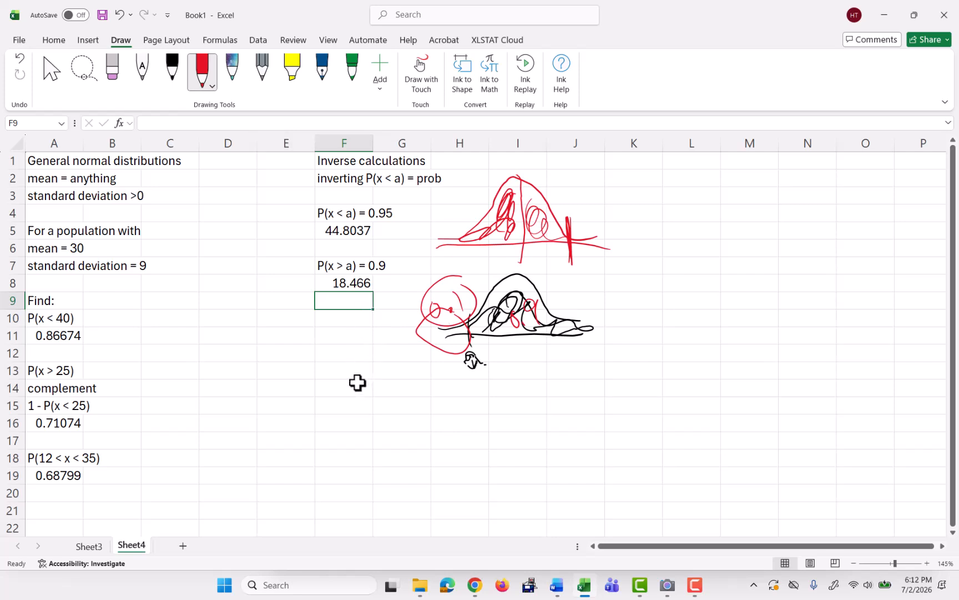
Enter the problem "Find the values such that the middle 80% of the data is between them" in F14.
{"action": "left_click", "coordinate": [341, 387]}
{"action": "type", "text": "Find"}
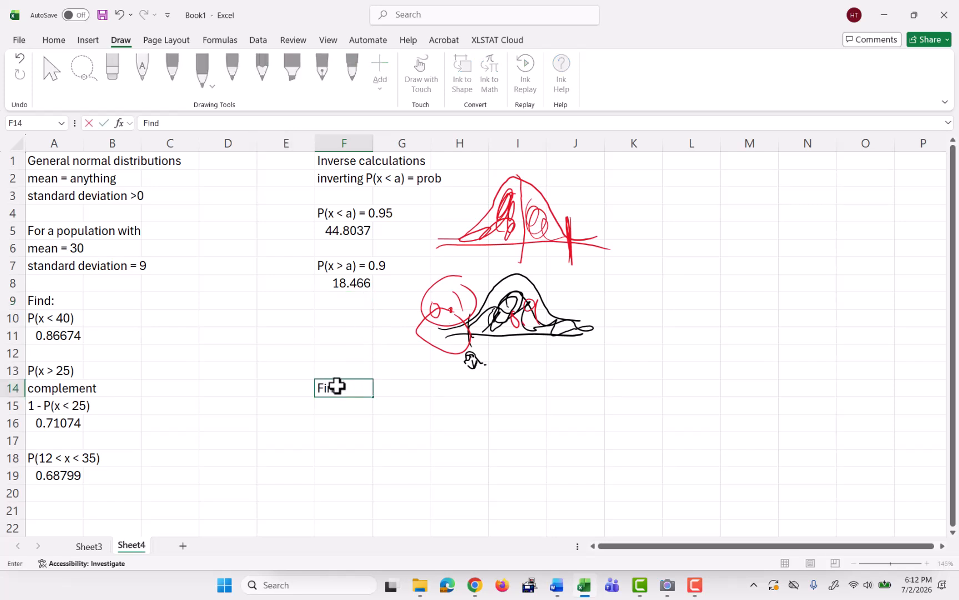
{"action": "type", "text": " the values such t"}
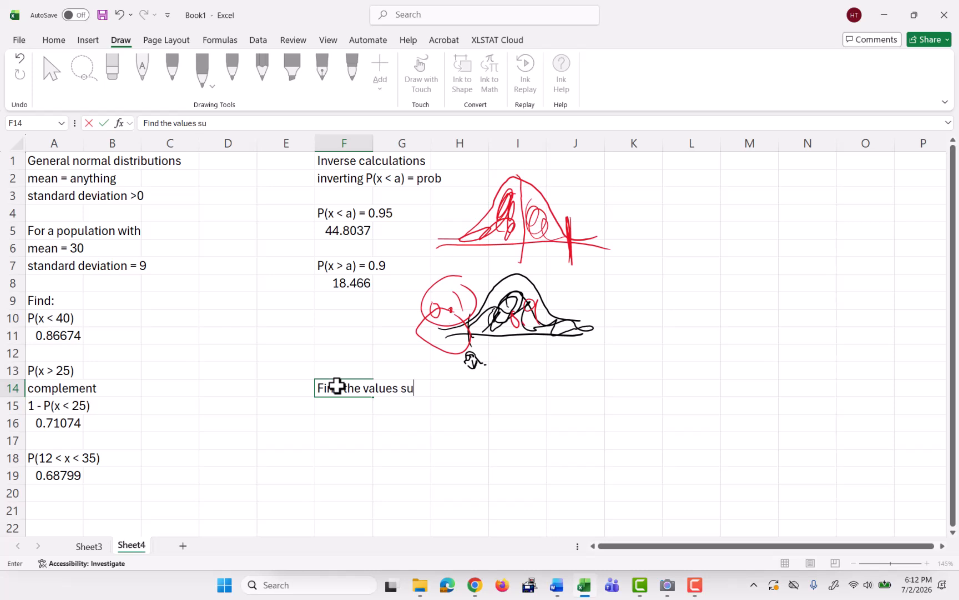
{"action": "type", "text": "e mi"}
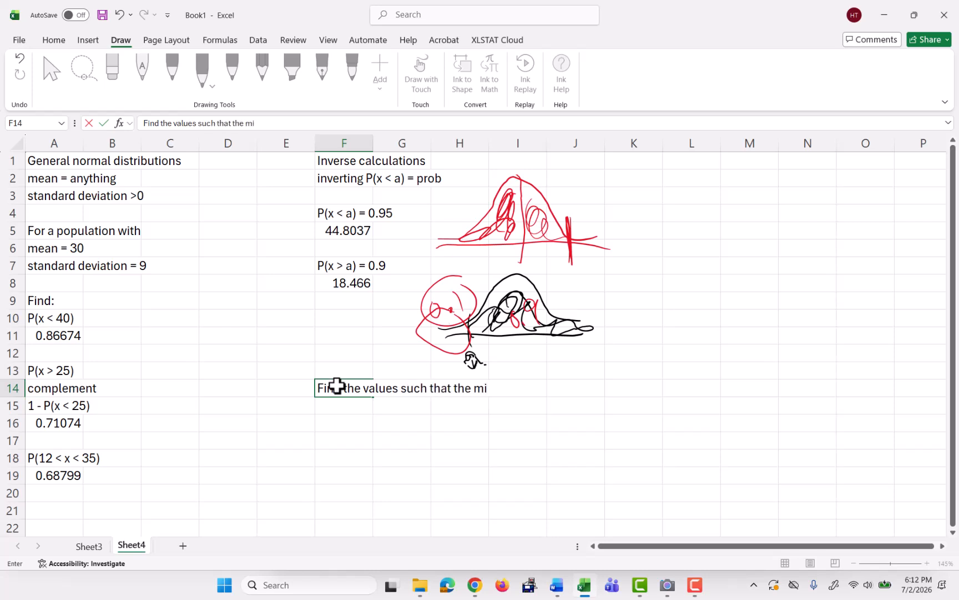
{"action": "type", "text": "ddle 80% of the"}
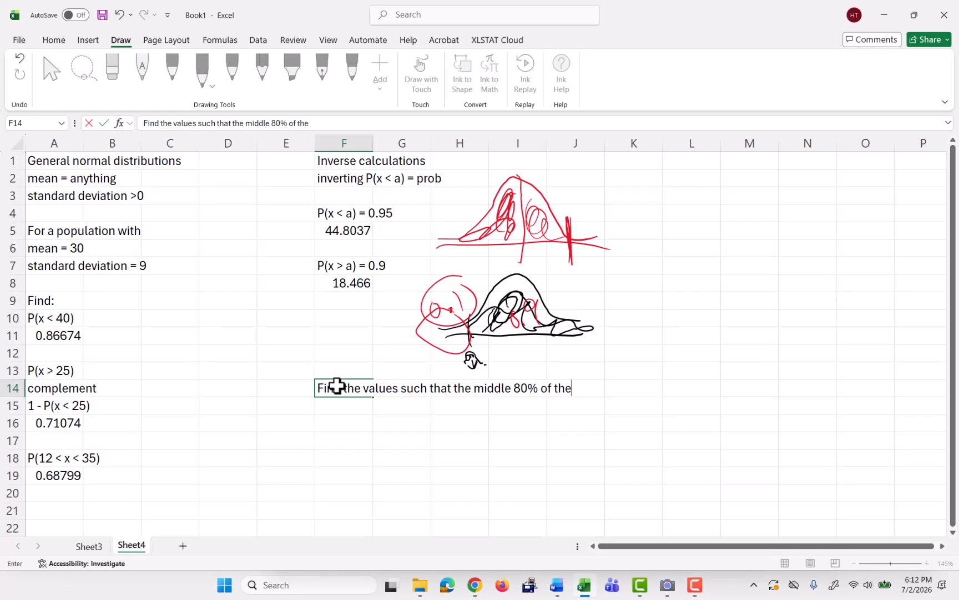
{"action": "type", "text": " data is between them"}
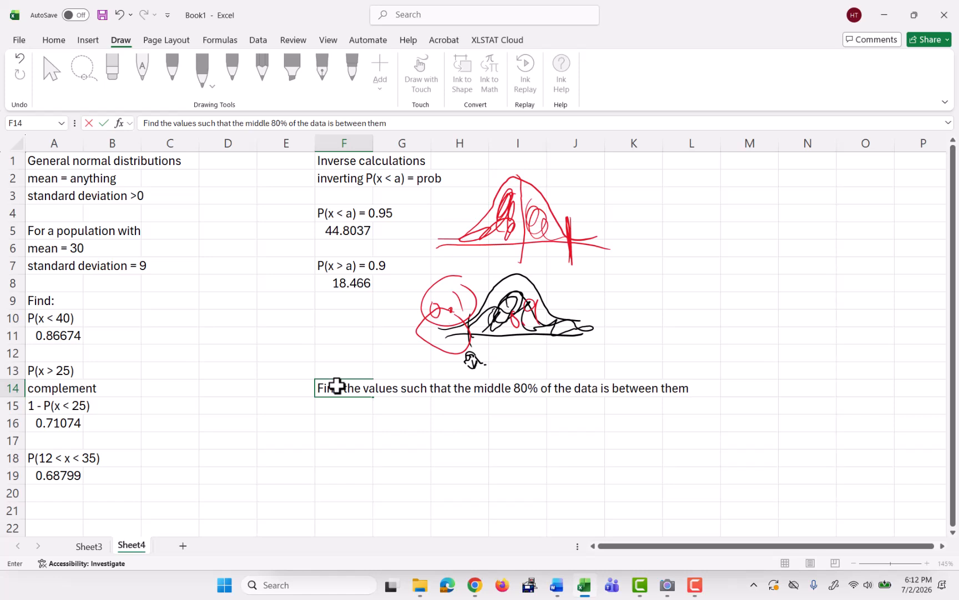
{"action": "key", "text": "Return"}
Sketch a black normal curve with two bounds enclosing a middle area labelled 80%.
{"action": "left_click", "coordinate": [172, 70]}
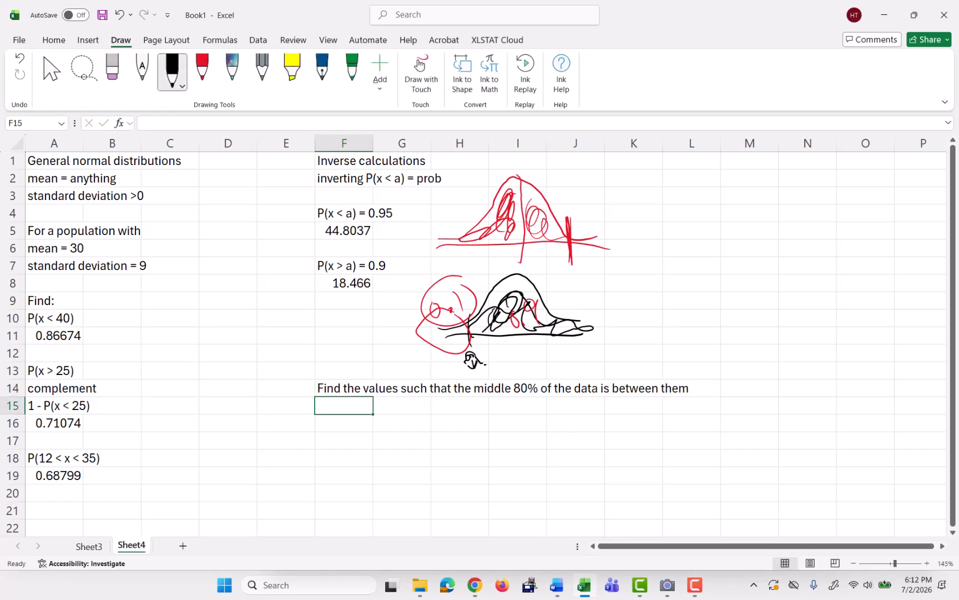
{"action": "mouse_move", "coordinate": [707, 399]}
{"action": "left_mouse_down"}
{"action": "mouse_move", "coordinate": [793, 329]}
{"action": "mouse_move", "coordinate": [900, 405]}
{"action": "left_mouse_up"}
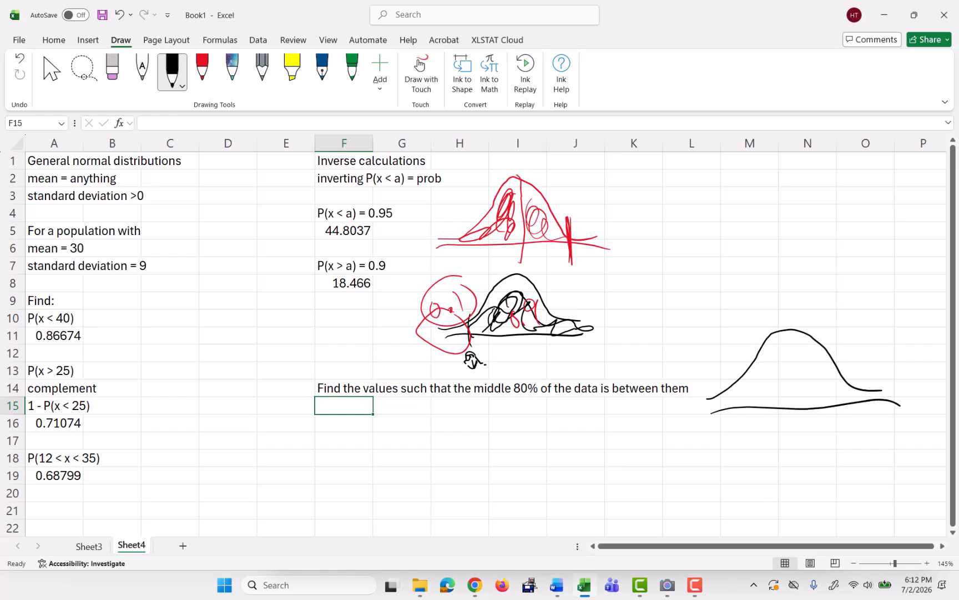
{"action": "left_click_drag", "start_coordinate": [742, 363], "coordinate": [774, 428]}
{"action": "left_click_drag", "start_coordinate": [833, 363], "coordinate": [845, 416]}
{"action": "left_click_drag", "start_coordinate": [744, 370], "coordinate": [751, 424]}
{"action": "mouse_move", "coordinate": [774, 374]}
{"action": "left_mouse_down"}
{"action": "mouse_move", "coordinate": [781, 374]}
{"action": "mouse_move", "coordinate": [777, 392]}
{"action": "mouse_move", "coordinate": [794, 376]}
{"action": "mouse_move", "coordinate": [819, 382]}
{"action": "left_mouse_up"}
{"action": "left_click", "coordinate": [202, 71]}
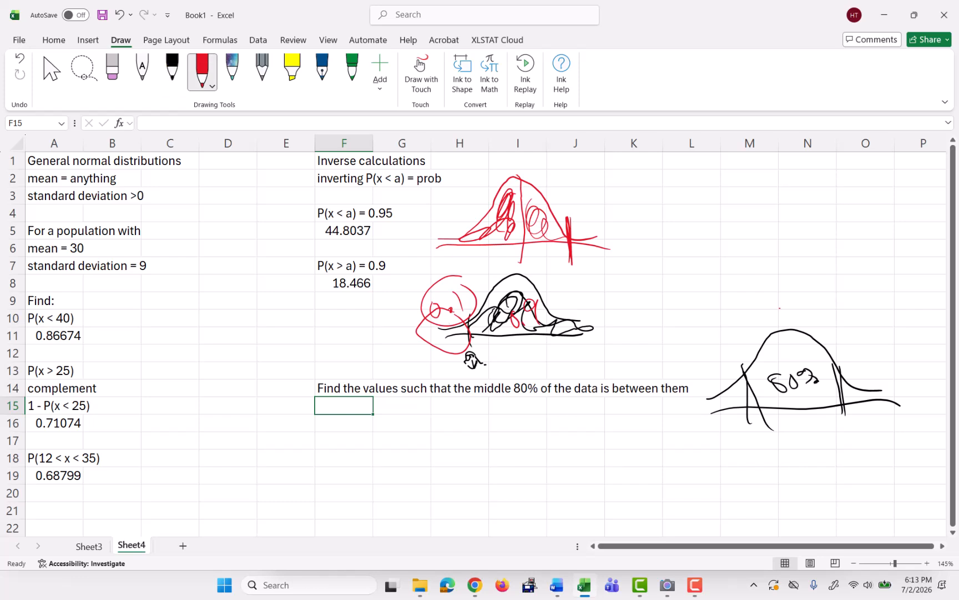
Annotate the 80% curve in red with a circled 20% label and arrows pointing to both tails.
{"action": "mouse_move", "coordinate": [780, 306]}
{"action": "left_mouse_down"}
{"action": "mouse_move", "coordinate": [792, 322]}
{"action": "mouse_move", "coordinate": [806, 305]}
{"action": "left_mouse_up"}
{"action": "left_click_drag", "start_coordinate": [812, 304], "coordinate": [816, 321]}
{"action": "left_click_drag", "start_coordinate": [825, 315], "coordinate": [826, 319]}
{"action": "mouse_move", "coordinate": [837, 295]}
{"action": "left_mouse_down"}
{"action": "mouse_move", "coordinate": [814, 286]}
{"action": "mouse_move", "coordinate": [836, 304]}
{"action": "left_mouse_up"}
{"action": "mouse_move", "coordinate": [778, 315]}
{"action": "left_mouse_down"}
{"action": "mouse_move", "coordinate": [753, 331]}
{"action": "mouse_move", "coordinate": [714, 391]}
{"action": "left_mouse_up"}
{"action": "mouse_move", "coordinate": [710, 381]}
{"action": "left_mouse_down"}
{"action": "mouse_move", "coordinate": [715, 391]}
{"action": "mouse_move", "coordinate": [736, 389]}
{"action": "left_mouse_up"}
{"action": "left_click_drag", "start_coordinate": [836, 321], "coordinate": [867, 384]}
{"action": "left_click_drag", "start_coordinate": [866, 384], "coordinate": [876, 376]}
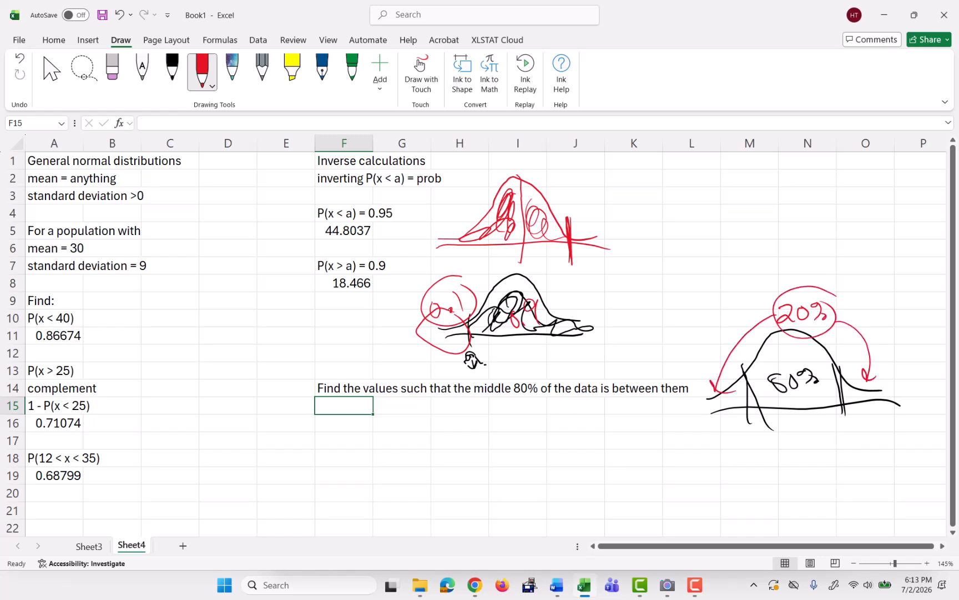
Label each tail 10% in red, redraw the two bounds, and write the cumulative areas 0.10 and 0.90 below them.
{"action": "mouse_move", "coordinate": [703, 397]}
{"action": "left_mouse_down"}
{"action": "mouse_move", "coordinate": [701, 416]}
{"action": "mouse_move", "coordinate": [711, 401]}
{"action": "mouse_move", "coordinate": [723, 407]}
{"action": "left_mouse_up"}
{"action": "left_click_drag", "start_coordinate": [732, 405], "coordinate": [737, 411]}
{"action": "mouse_move", "coordinate": [857, 385]}
{"action": "left_mouse_down"}
{"action": "mouse_move", "coordinate": [855, 396]}
{"action": "mouse_move", "coordinate": [877, 387]}
{"action": "left_mouse_up"}
{"action": "mouse_move", "coordinate": [745, 369]}
{"action": "left_mouse_down"}
{"action": "mouse_move", "coordinate": [752, 439]}
{"action": "mouse_move", "coordinate": [709, 436]}
{"action": "mouse_move", "coordinate": [732, 461]}
{"action": "mouse_move", "coordinate": [740, 452]}
{"action": "left_mouse_up"}
{"action": "left_click", "coordinate": [723, 458]}
{"action": "left_click_drag", "start_coordinate": [838, 370], "coordinate": [842, 426]}
{"action": "left_click_drag", "start_coordinate": [840, 371], "coordinate": [844, 440]}
{"action": "mouse_move", "coordinate": [727, 389]}
{"action": "left_mouse_down"}
{"action": "mouse_move", "coordinate": [706, 416]}
{"action": "mouse_move", "coordinate": [746, 409]}
{"action": "left_mouse_up"}
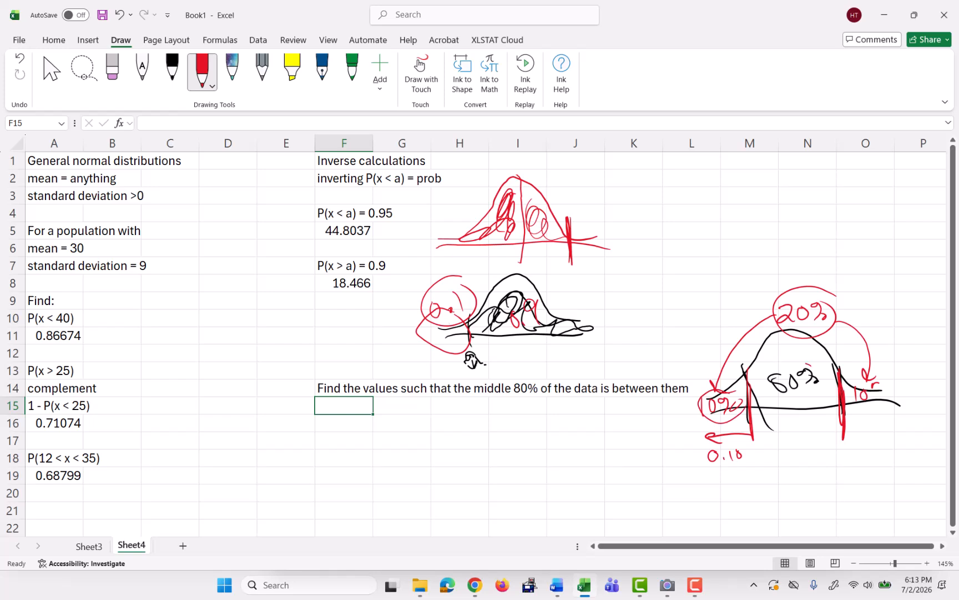
{"action": "left_click_drag", "start_coordinate": [794, 361], "coordinate": [812, 364]}
{"action": "mouse_move", "coordinate": [843, 434]}
{"action": "left_mouse_down"}
{"action": "mouse_move", "coordinate": [817, 448]}
{"action": "mouse_move", "coordinate": [800, 437]}
{"action": "mouse_move", "coordinate": [830, 420]}
{"action": "left_mouse_up"}
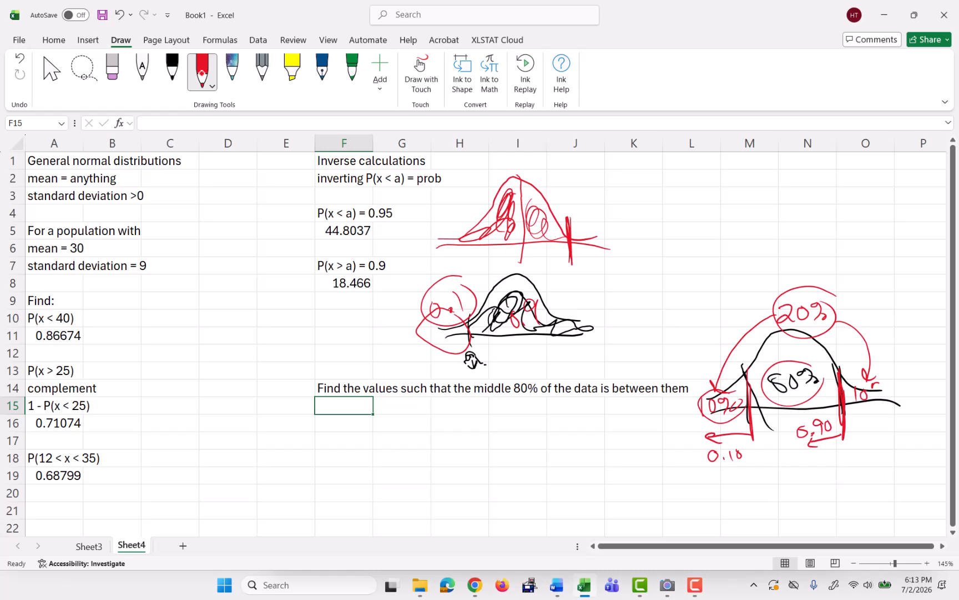
Circle the left and right bounds of the earlier middle-90% example on Sheet3 in red, and return to Sheet4.
{"action": "left_click", "coordinate": [89, 546]}
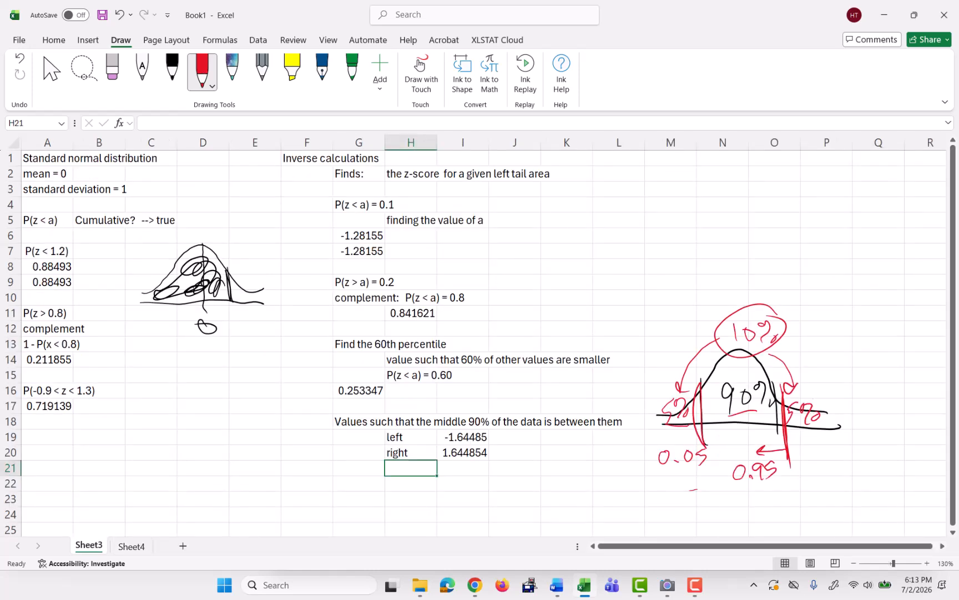
{"action": "mouse_move", "coordinate": [501, 437]}
{"action": "left_mouse_down"}
{"action": "mouse_move", "coordinate": [487, 481]}
{"action": "mouse_move", "coordinate": [502, 432]}
{"action": "left_mouse_up"}
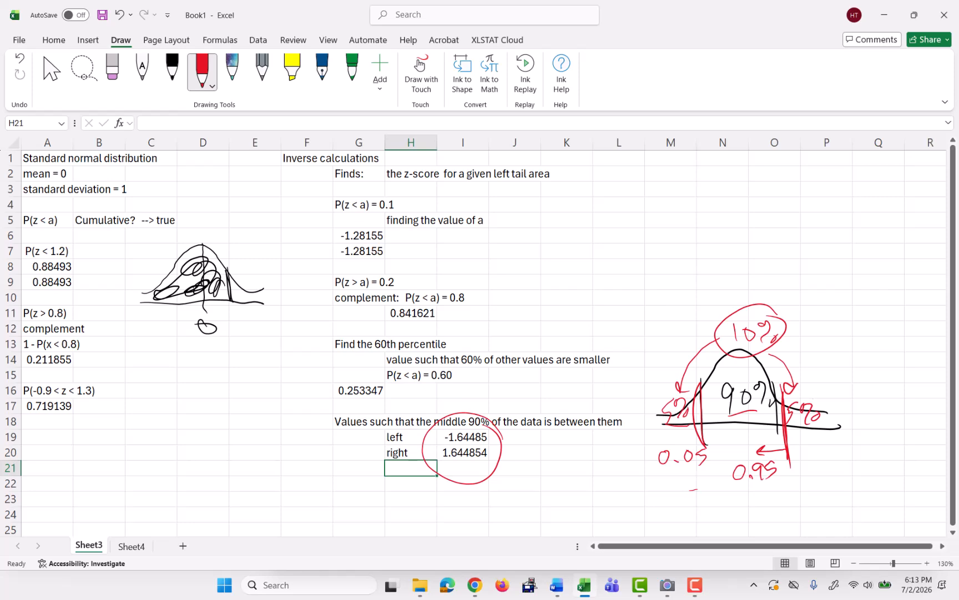
{"action": "mouse_move", "coordinate": [740, 344]}
{"action": "left_mouse_down"}
{"action": "mouse_move", "coordinate": [744, 441]}
{"action": "mouse_move", "coordinate": [741, 352]}
{"action": "left_mouse_up"}
{"action": "left_click", "coordinate": [132, 547]}
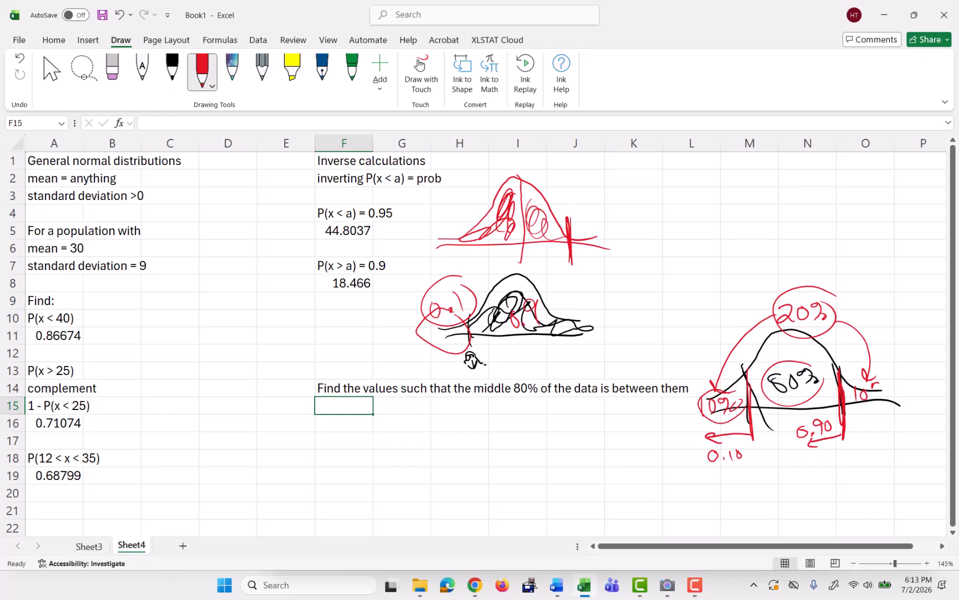
Label G15 as left and compute the left bound in H15 with =norm.inv(0.1,30,9).
{"action": "key", "text": "Right"}
{"action": "type", "text": "left"}
{"action": "key", "text": "Tab"}
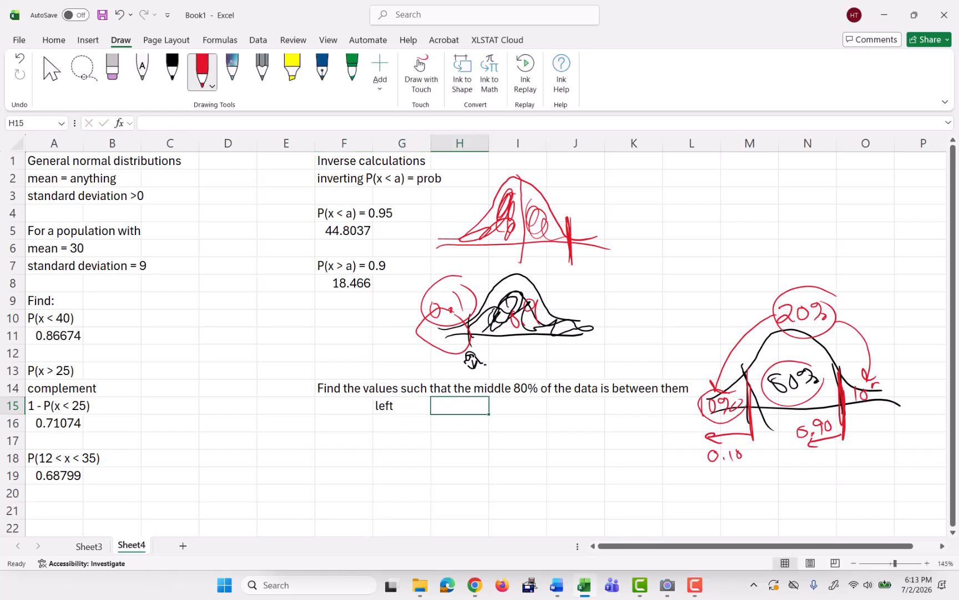
{"action": "type", "text": "=norm.in"}
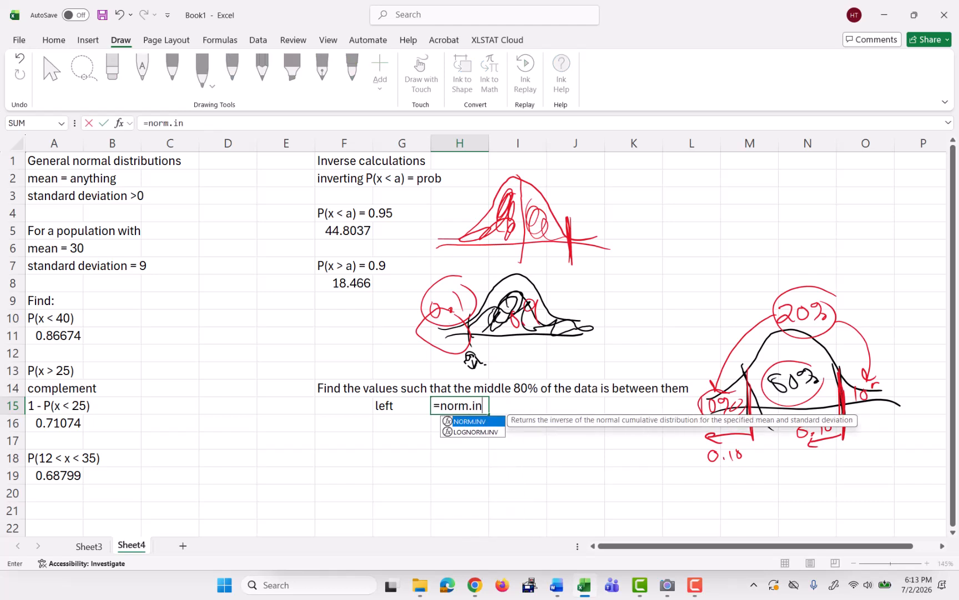
{"action": "type", "text": "v(0.1,"}
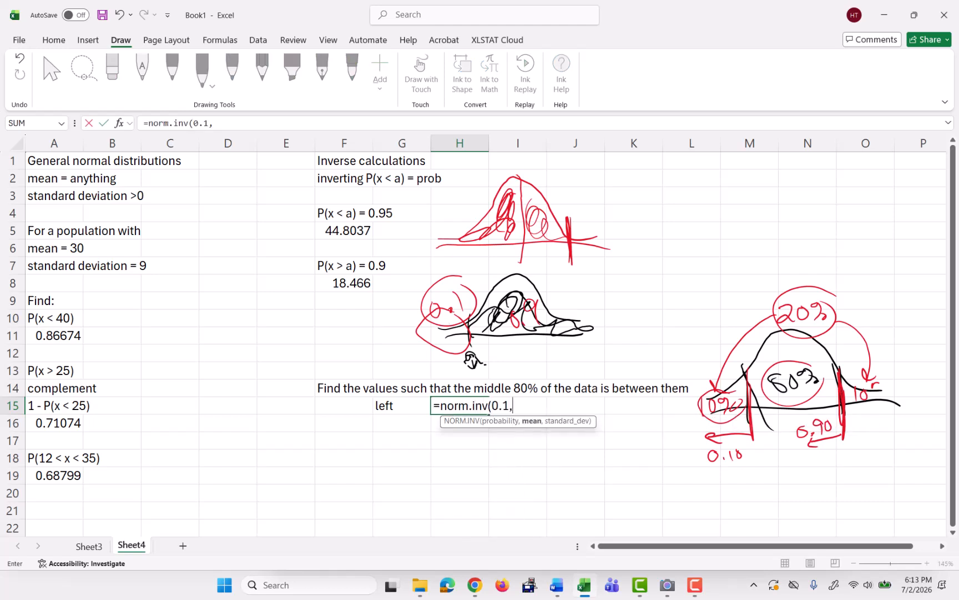
{"action": "type", "text": "30,9)"}
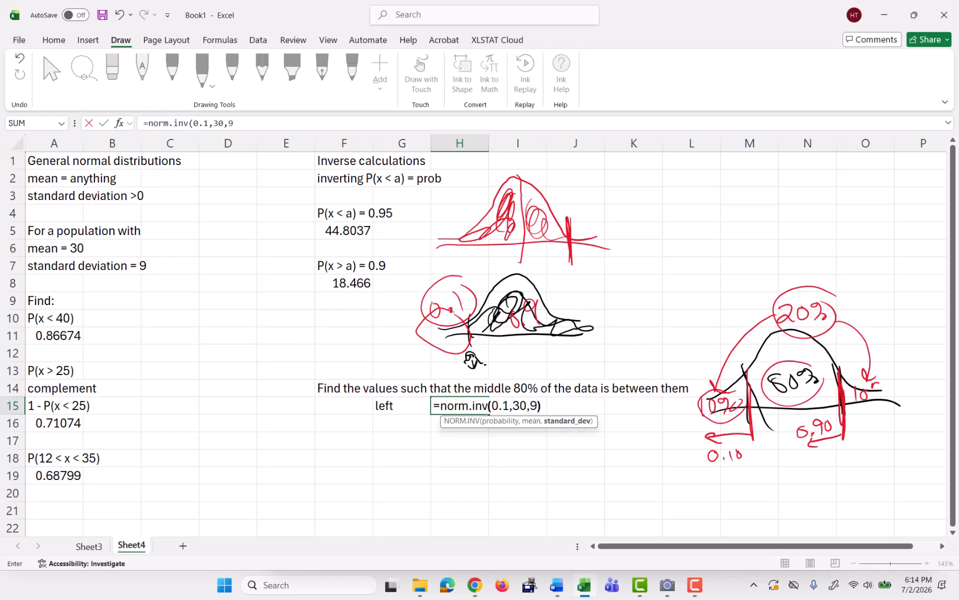
{"action": "key", "text": "Return"}
Label G16 as right and compute the right bound in H16 with =norm.inv(.9,30,9).
{"action": "left_click", "coordinate": [344, 423]}
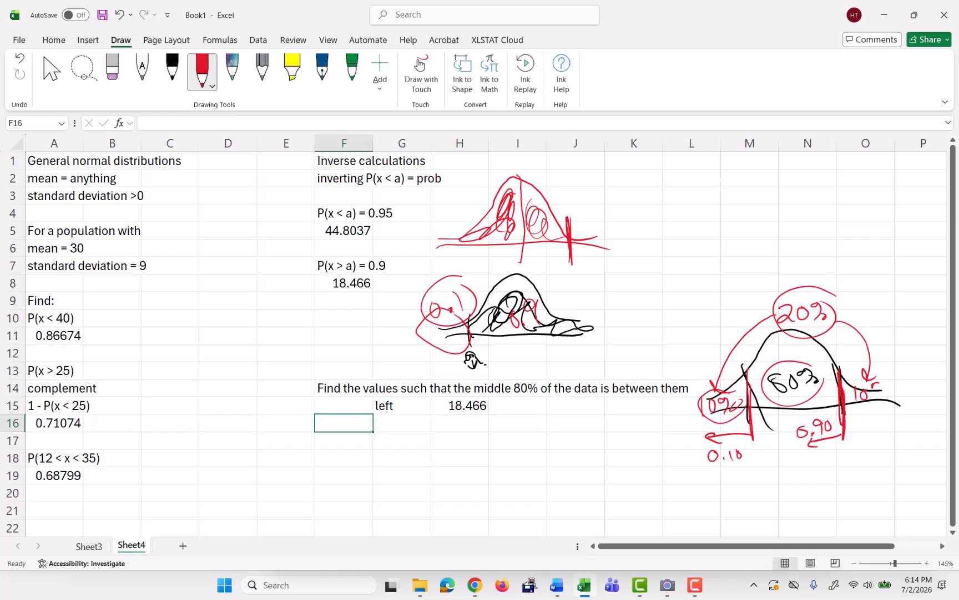
{"action": "left_click", "coordinate": [402, 422]}
{"action": "type", "text": "right"}
{"action": "key", "text": "Tab"}
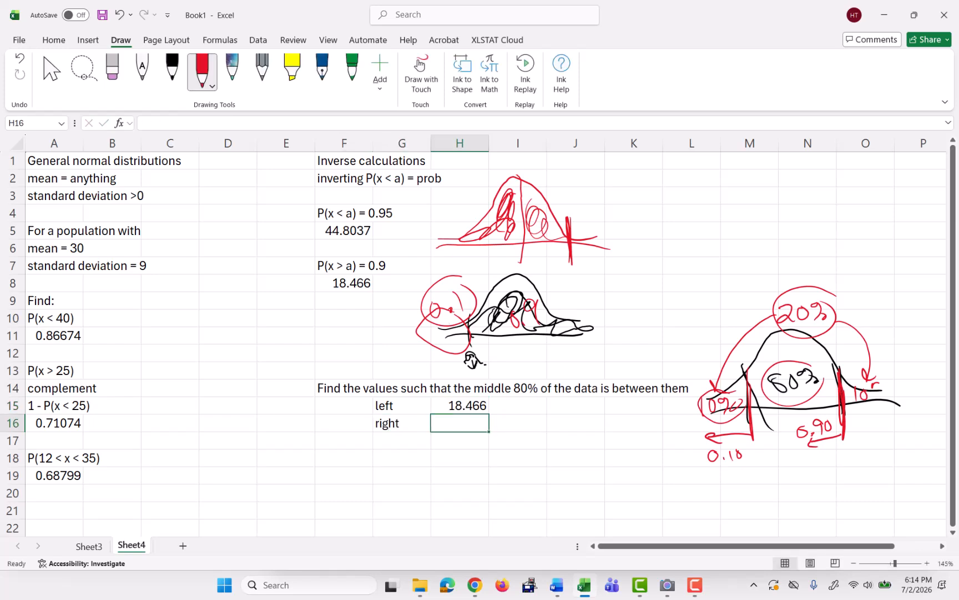
{"action": "type", "text": "="}
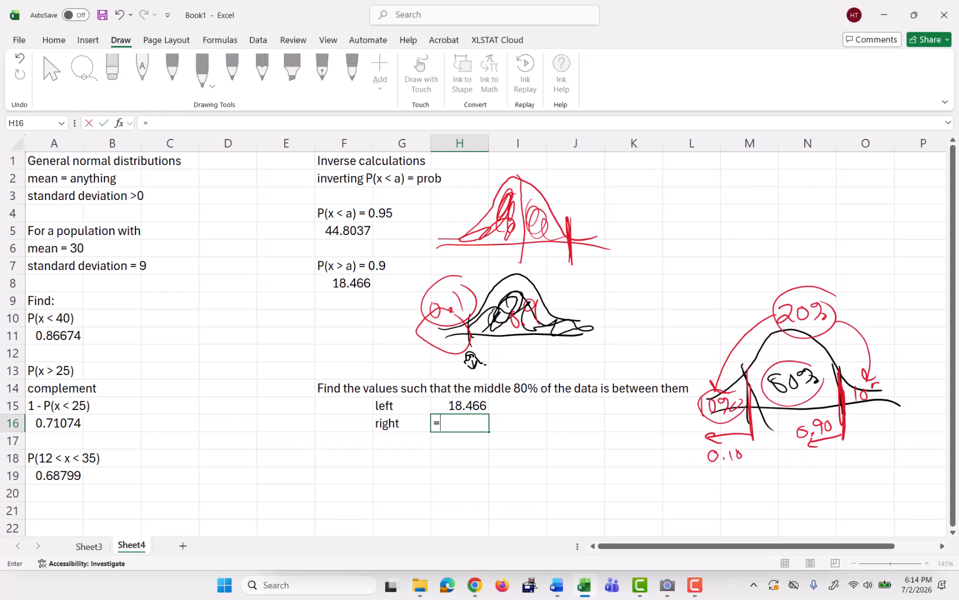
{"action": "type", "text": "norm.inv(.9"}
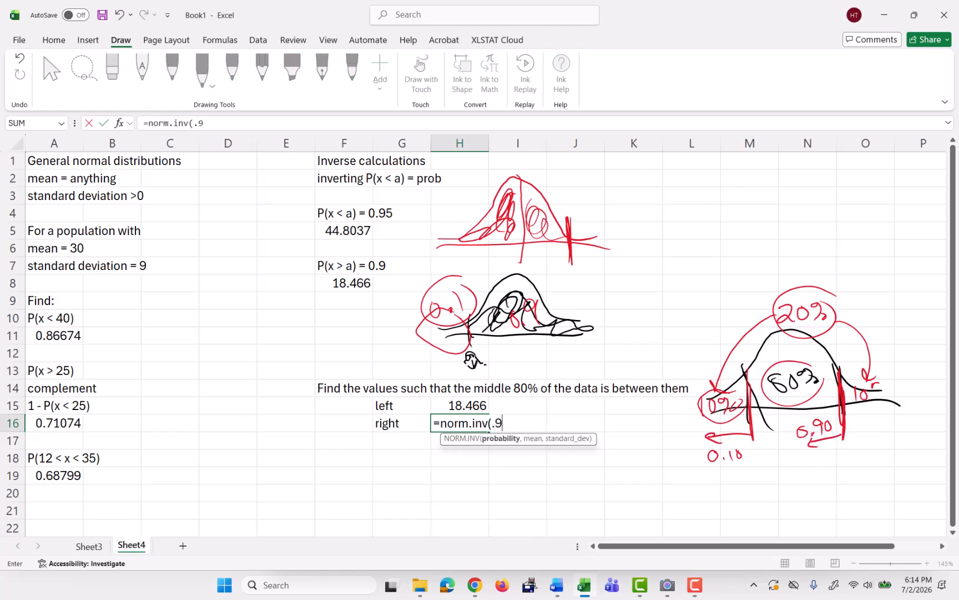
{"action": "type", "text": ",30,9)"}
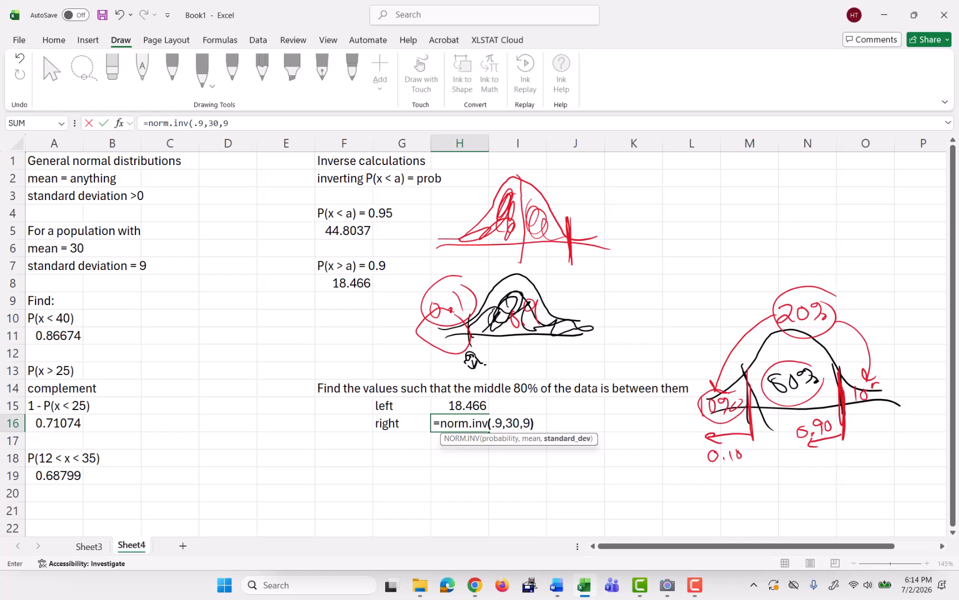
{"action": "key", "text": "Return"}
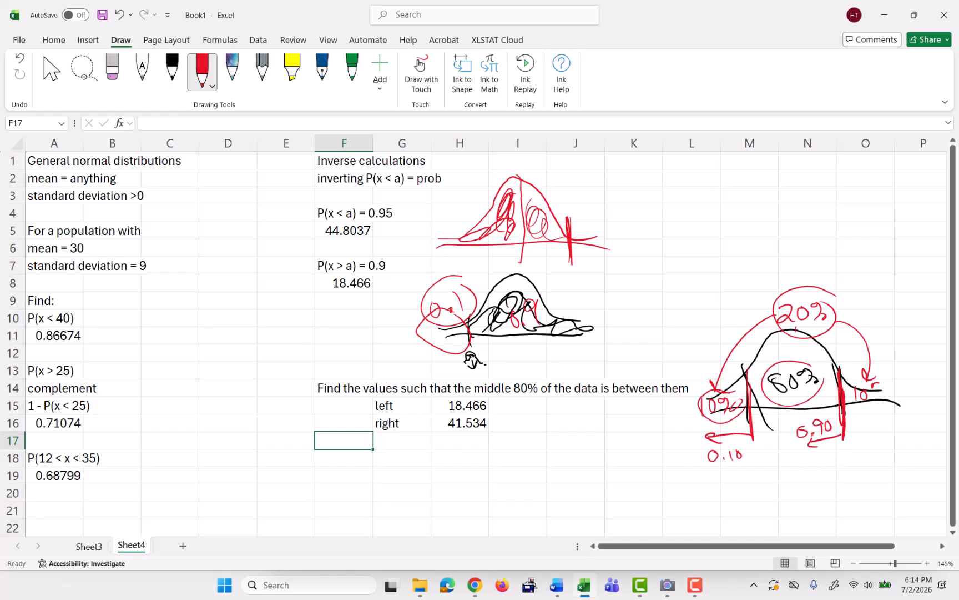
Draw a red line at the curve's centre labelled 30, and write 18.47 with a distance of 11.53 beneath the left bound.
{"action": "mouse_move", "coordinate": [796, 332]}
{"action": "left_mouse_down"}
{"action": "mouse_move", "coordinate": [798, 487]}
{"action": "mouse_move", "coordinate": [783, 511]}
{"action": "mouse_move", "coordinate": [796, 497]}
{"action": "left_mouse_up"}
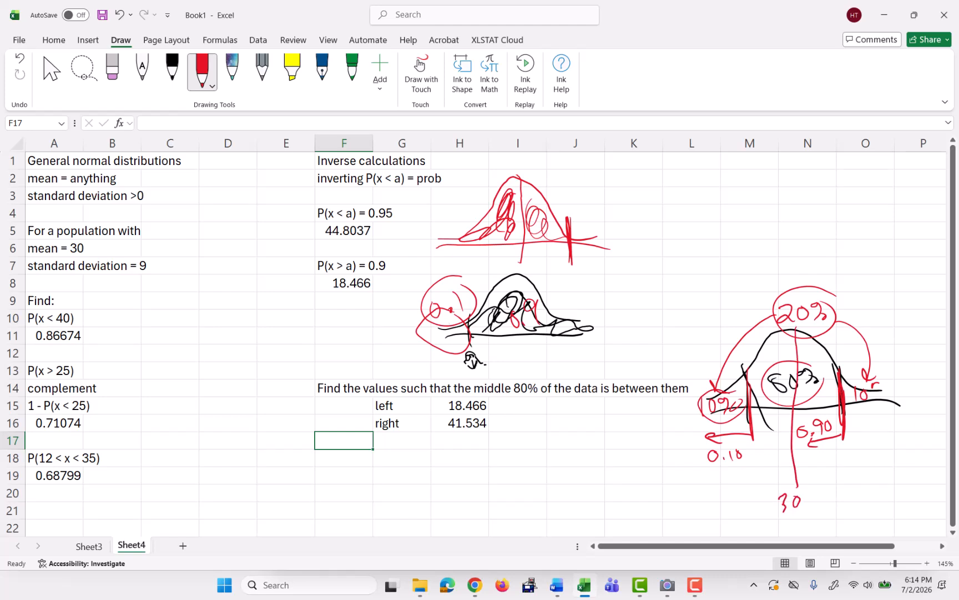
{"action": "mouse_move", "coordinate": [714, 495]}
{"action": "left_mouse_down"}
{"action": "mouse_move", "coordinate": [716, 512]}
{"action": "mouse_move", "coordinate": [741, 500]}
{"action": "left_mouse_up"}
{"action": "left_click", "coordinate": [734, 505]}
{"action": "mouse_move", "coordinate": [743, 492]}
{"action": "left_mouse_down"}
{"action": "mouse_move", "coordinate": [743, 513]}
{"action": "mouse_move", "coordinate": [758, 499]}
{"action": "mouse_move", "coordinate": [756, 509]}
{"action": "left_mouse_up"}
{"action": "mouse_move", "coordinate": [751, 500]}
{"action": "left_mouse_down"}
{"action": "mouse_move", "coordinate": [763, 500]}
{"action": "mouse_move", "coordinate": [736, 534]}
{"action": "mouse_move", "coordinate": [770, 525]}
{"action": "mouse_move", "coordinate": [765, 533]}
{"action": "left_mouse_up"}
{"action": "left_click", "coordinate": [749, 529]}
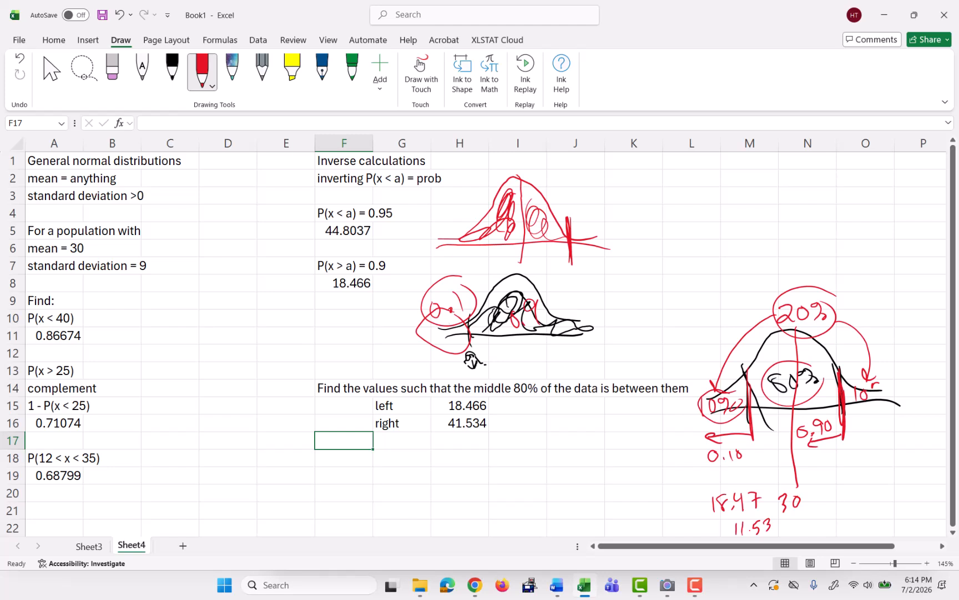
Write 41.53 with a distance of 11.53 beneath the right bound and circle the mean 30 in red.
{"action": "mouse_move", "coordinate": [843, 484]}
{"action": "left_mouse_down"}
{"action": "mouse_move", "coordinate": [845, 498]}
{"action": "mouse_move", "coordinate": [884, 490]}
{"action": "left_mouse_up"}
{"action": "left_click", "coordinate": [866, 496]}
{"action": "left_click_drag", "start_coordinate": [815, 518], "coordinate": [813, 532]}
{"action": "mouse_move", "coordinate": [822, 518]}
{"action": "left_mouse_down"}
{"action": "mouse_move", "coordinate": [819, 529]}
{"action": "mouse_move", "coordinate": [846, 528]}
{"action": "left_mouse_up"}
{"action": "left_click_drag", "start_coordinate": [793, 483], "coordinate": [805, 498]}
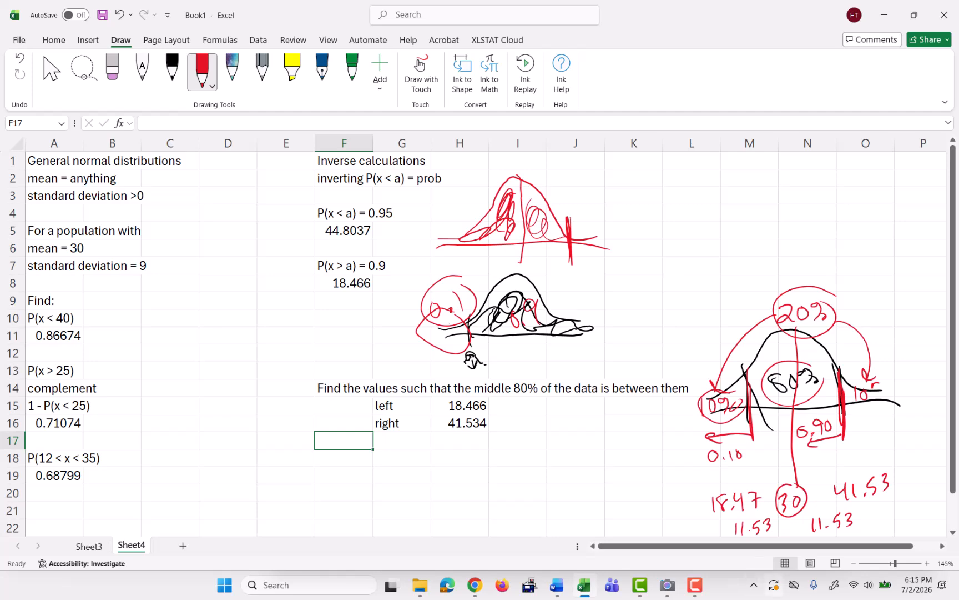
{"action": "left_click", "coordinate": [639, 584]}
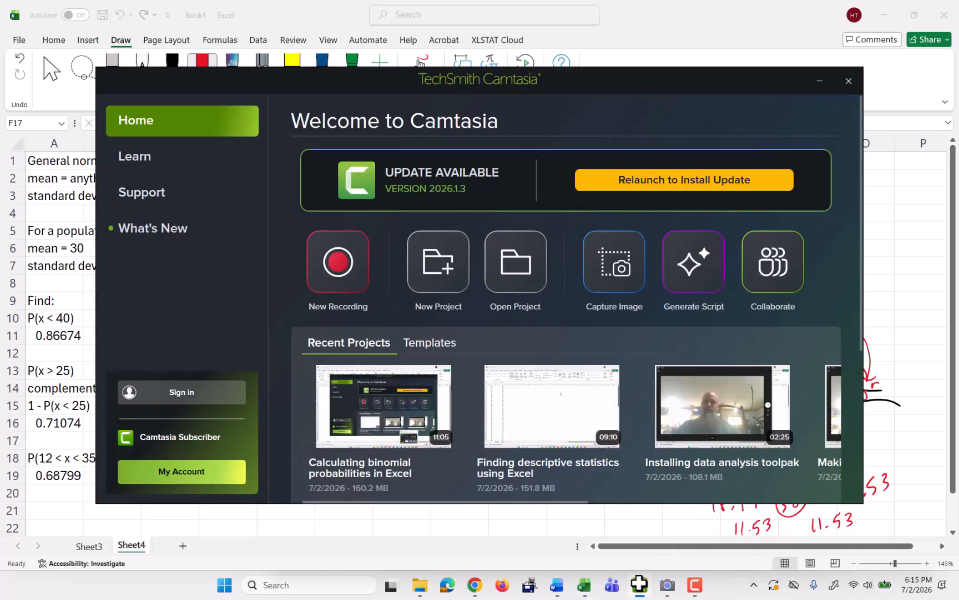
{"action": "left_click", "coordinate": [667, 585]}
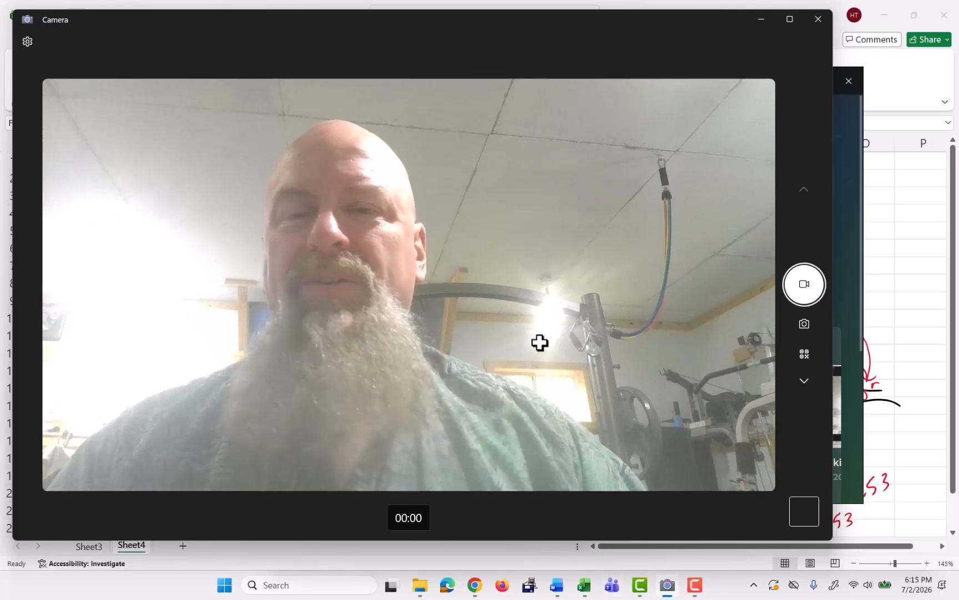